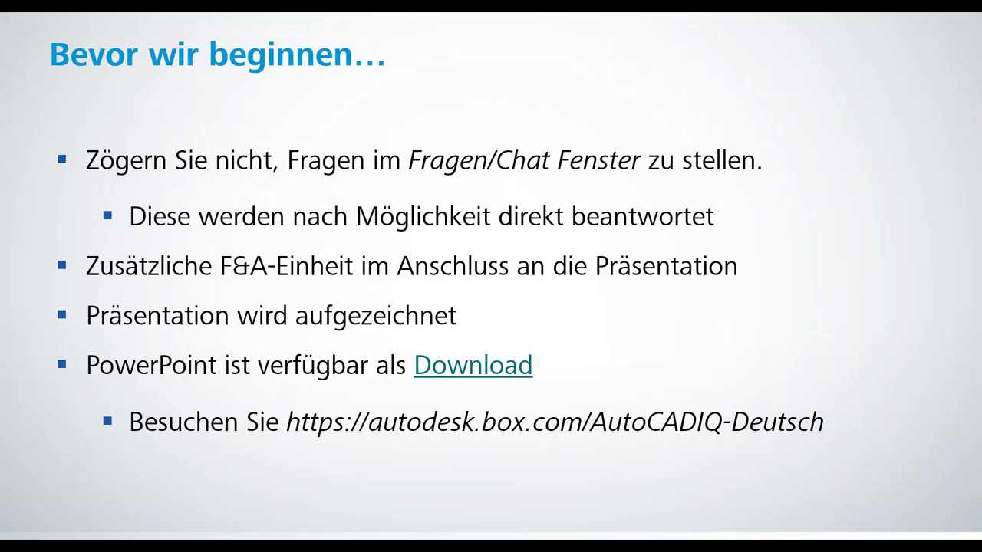
Advance the slideshow to the slide on the help-webinars site, upcoming webinars and feedback
left_click(576, 349)
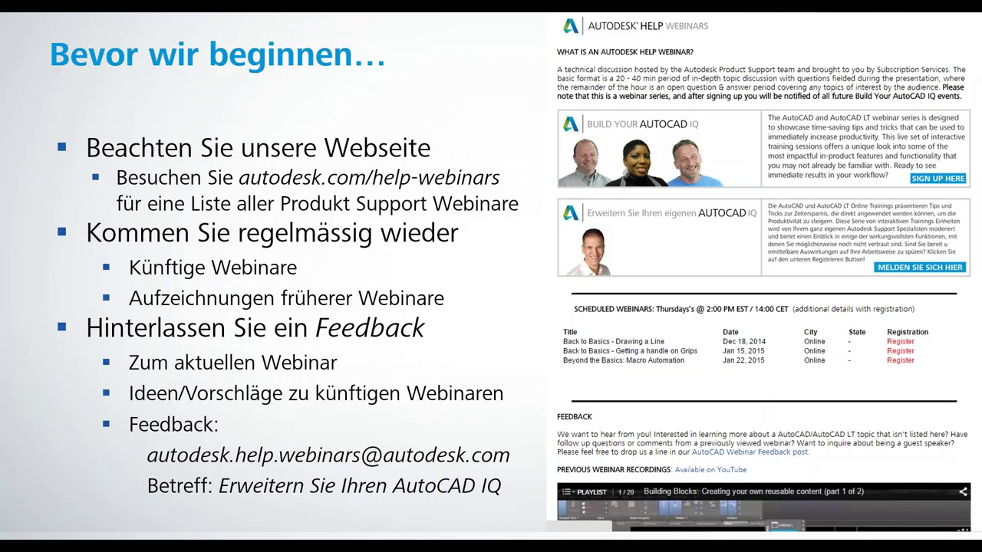
key("Right")
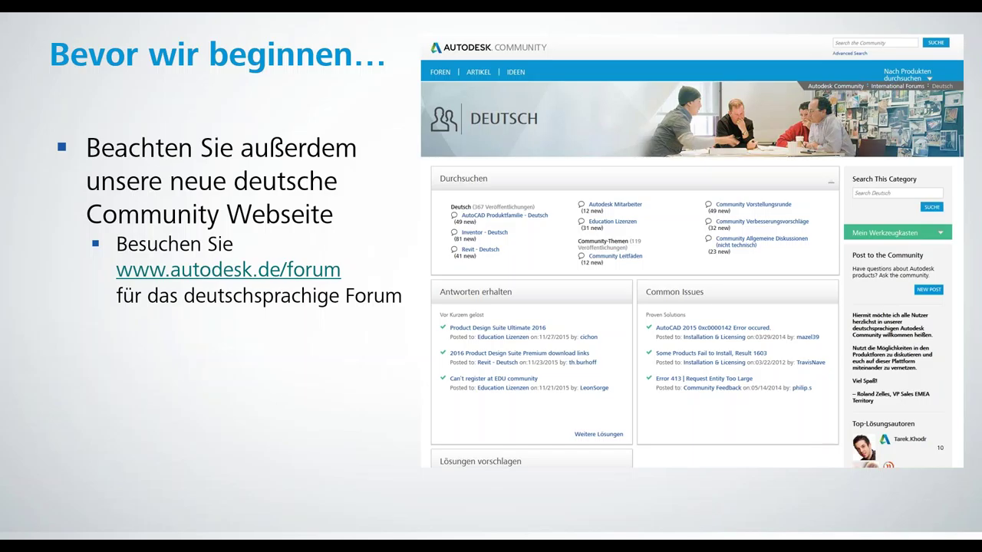
Advance to the slide with the audience questions and the large question mark
left_click(131, 378)
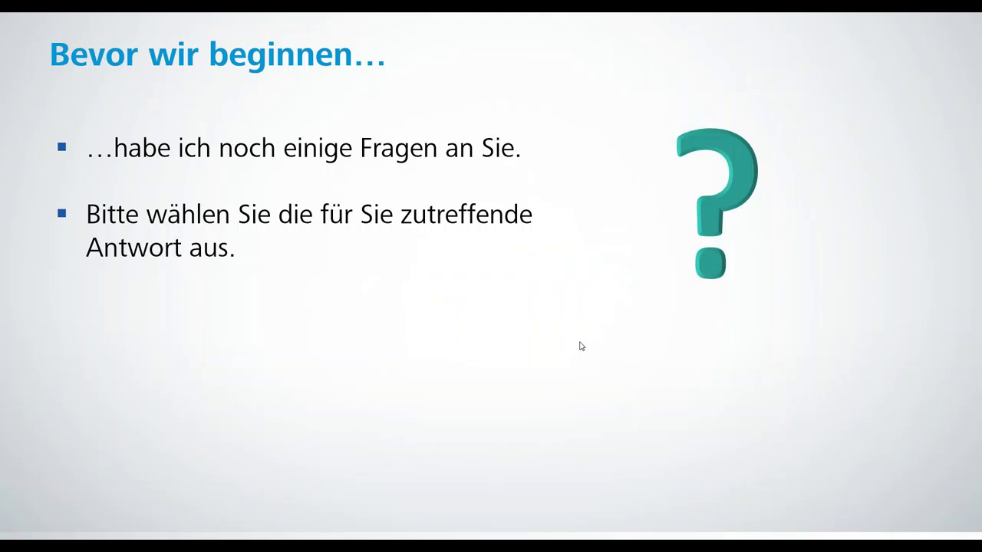
Step past the webinar series list and its YouTube line to the AutoCAD Beta Programm slide
left_click(581, 346)
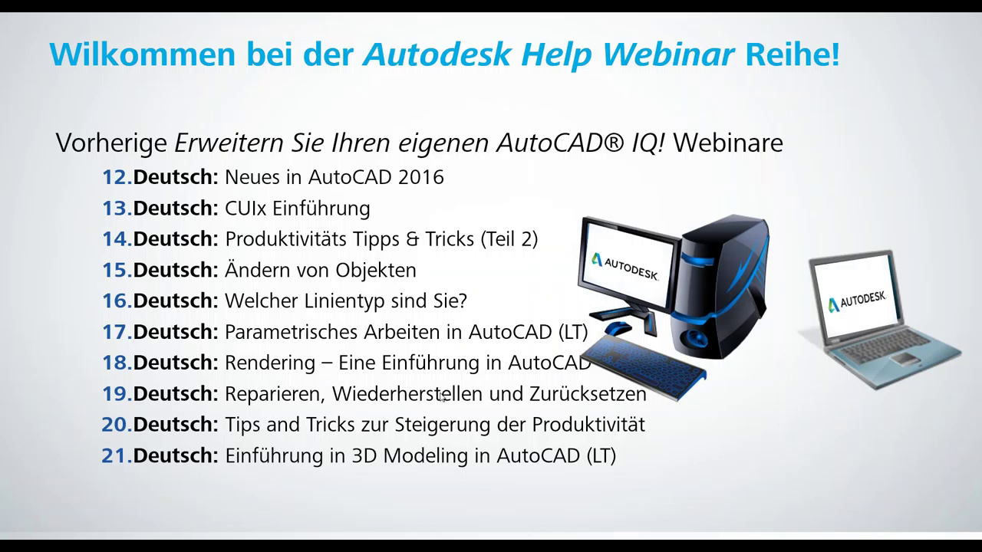
left_click(442, 397)
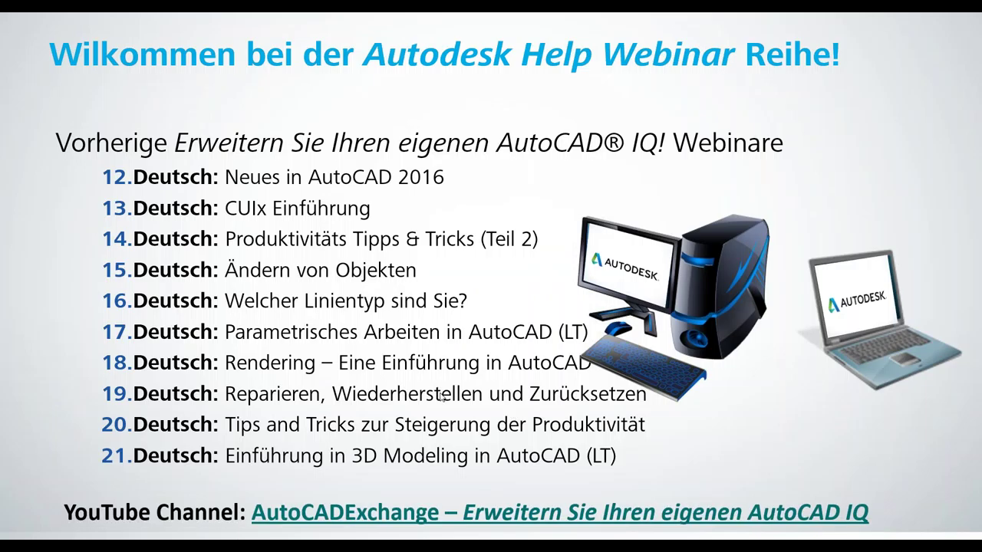
left_click(442, 396)
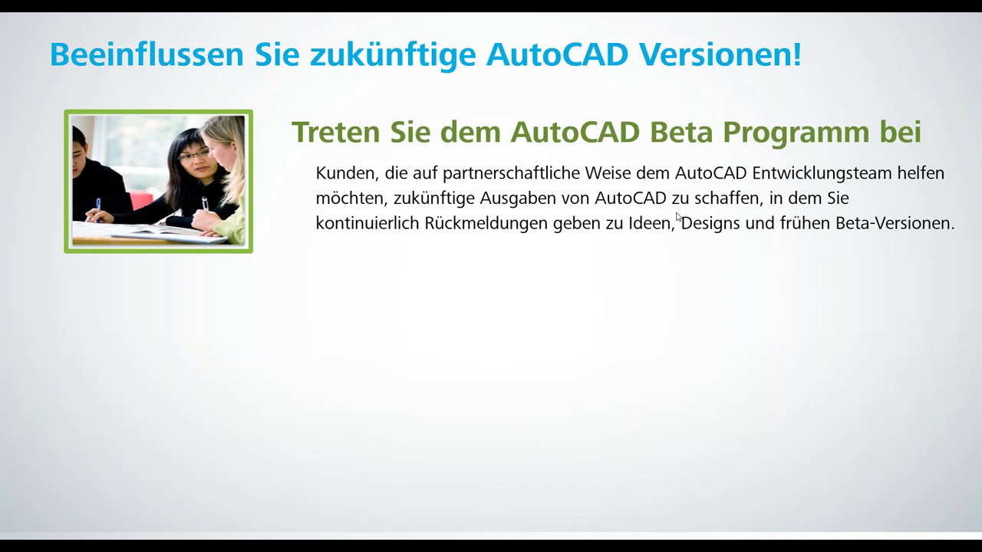
Advance past the Beta program slide to the Agenda covering ATTDEF, BATTMAN and DATENEXTRAKT
left_click(566, 374)
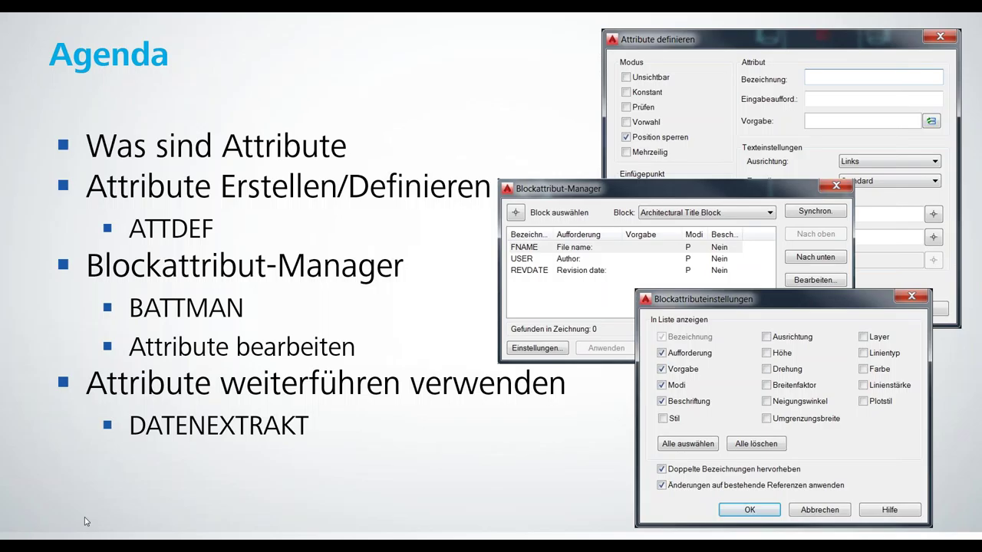
Advance through the Demonstration and Weitere Quellen slides, then switch to the AutoCAD window
left_click(428, 447)
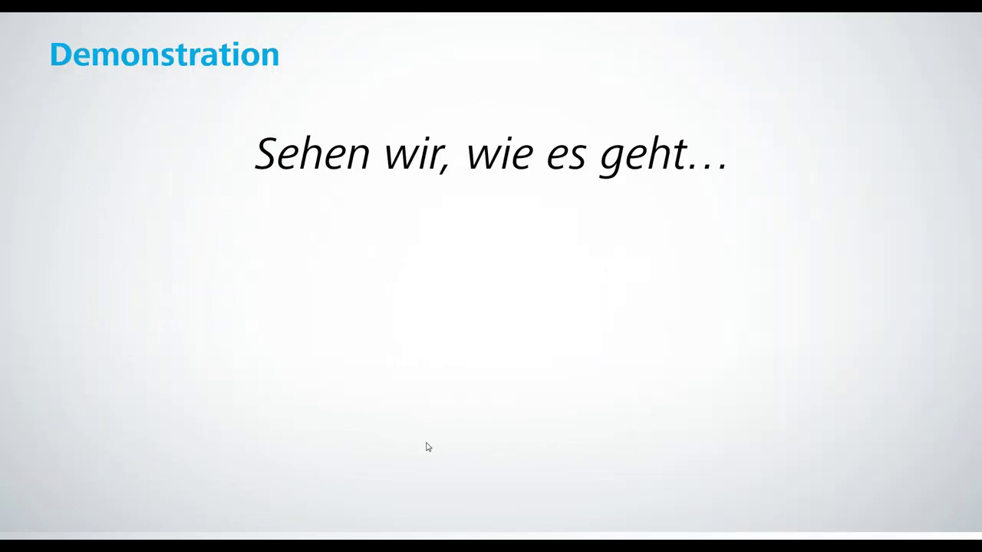
left_click(427, 447)
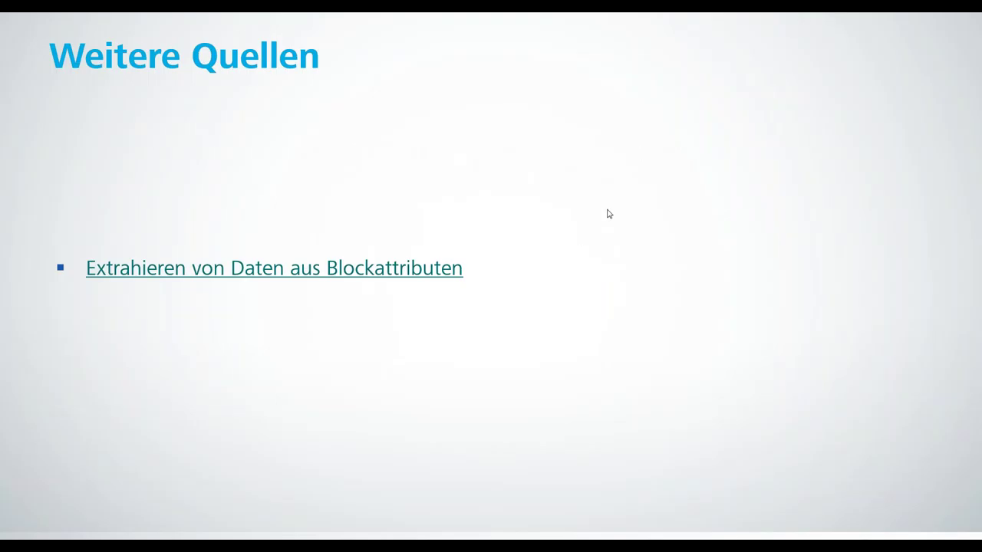
key("alt+Tab")
key("alt+Tab")
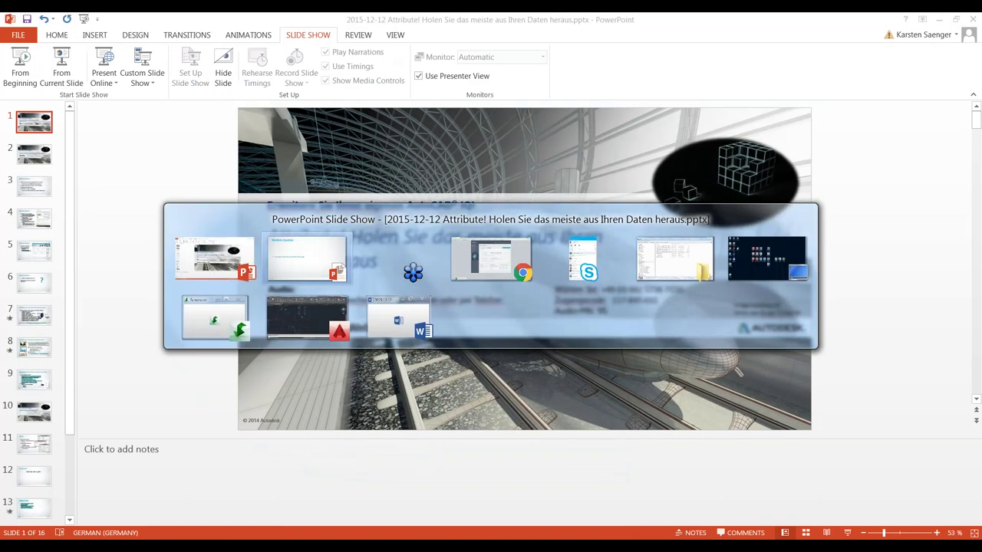
key("alt+Tab")
key("alt+Tab")
key("alt+Tab")
key("alt+Tab")
key("alt+Tab")
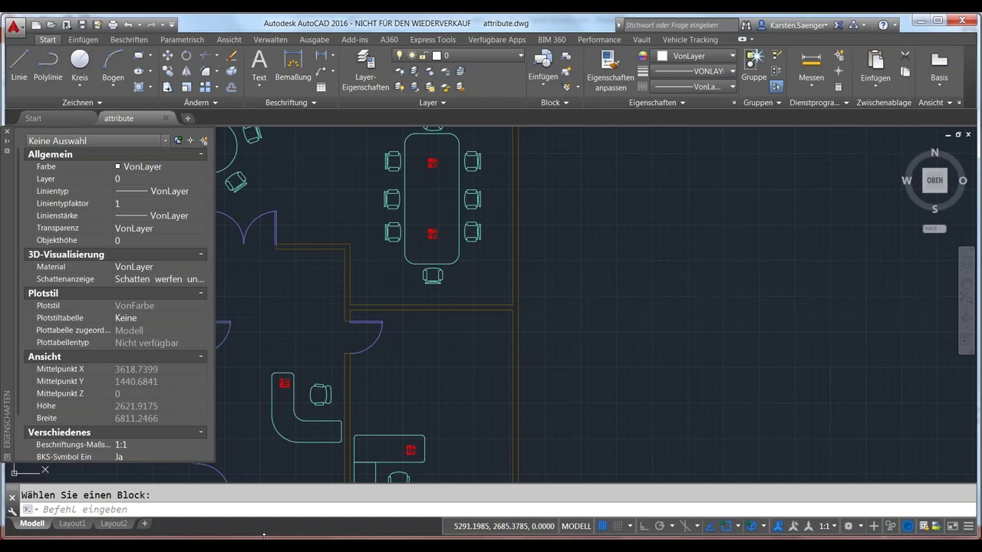
Pan and zoom out until the entire attribute.dwg office floor plan is visible
mouse_move(619, 340)
middle_mouse_down()
mouse_move(700, 366)
mouse_move(740, 362)
middle_mouse_up()
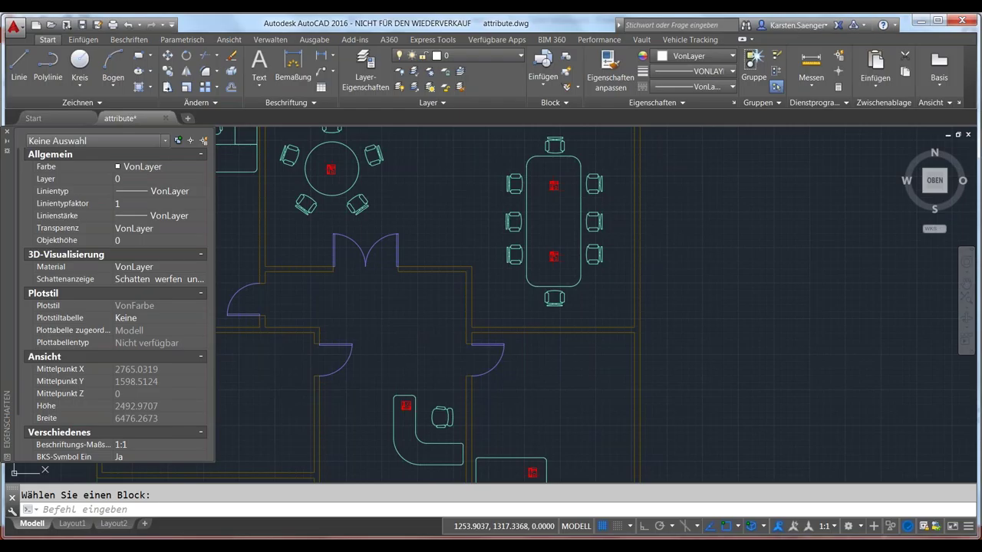
scroll(402, 352, "down", 4)
mouse_move(415, 344)
middle_mouse_down()
mouse_move(476, 317)
mouse_move(483, 326)
middle_mouse_up()
scroll(481, 349, "up", 2)
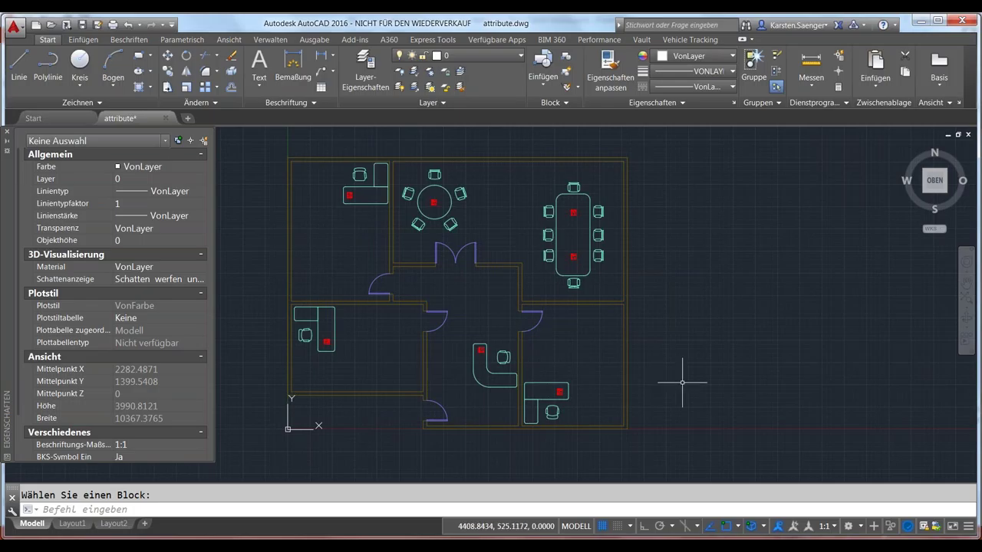
mouse_move(740, 376)
middle_mouse_down()
mouse_move(748, 388)
mouse_move(708, 387)
middle_mouse_up()
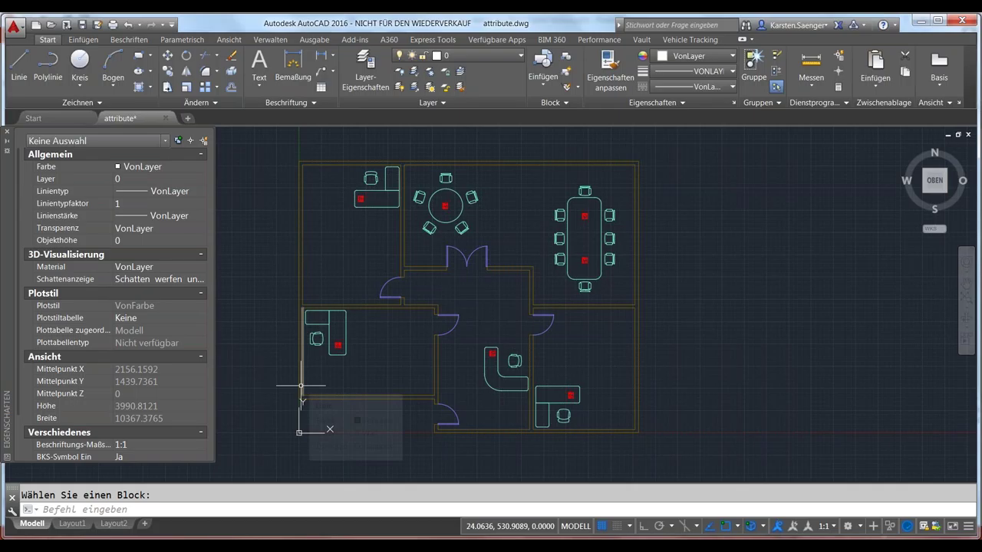
middle_click_drag(300, 386, 296, 404)
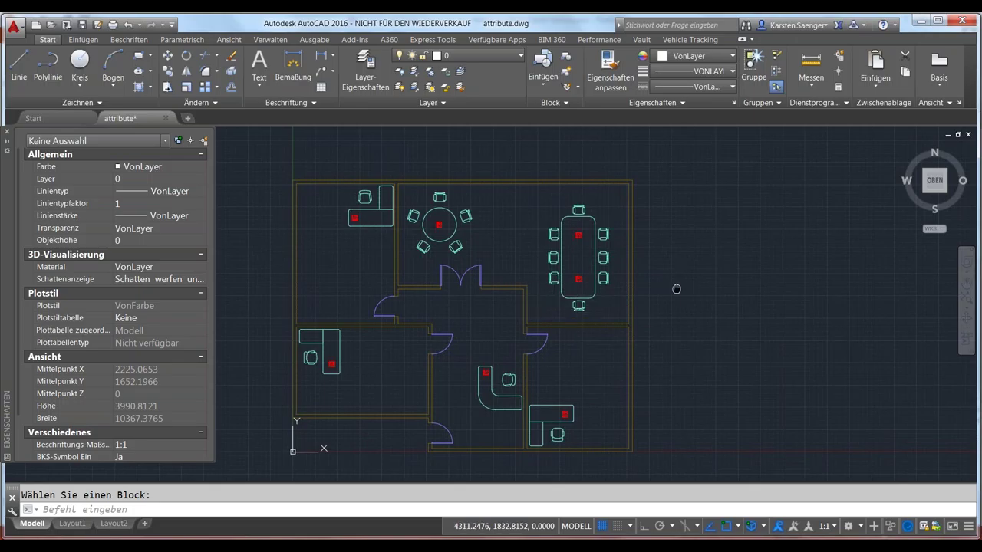
middle_click_drag(676, 289, 621, 296)
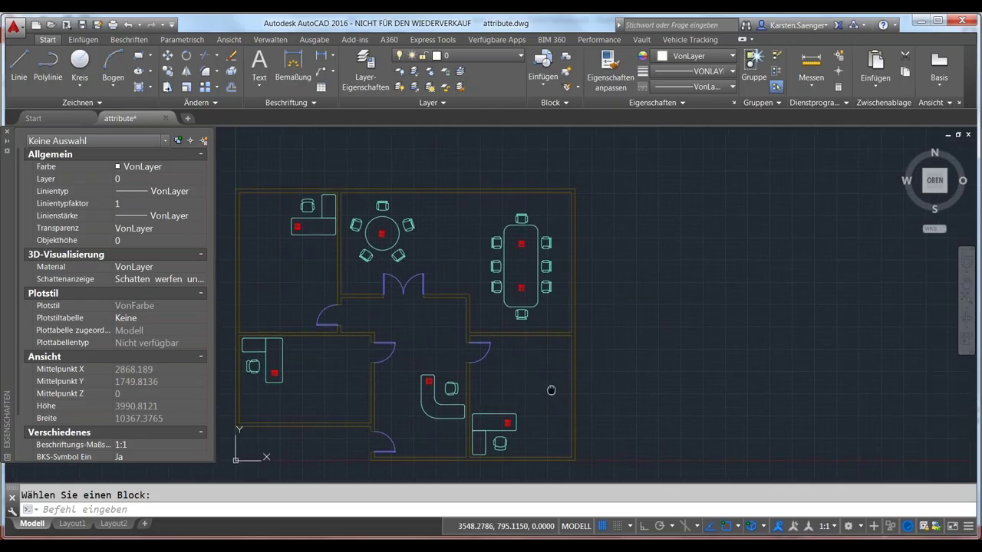
middle_click_drag(551, 390, 544, 403)
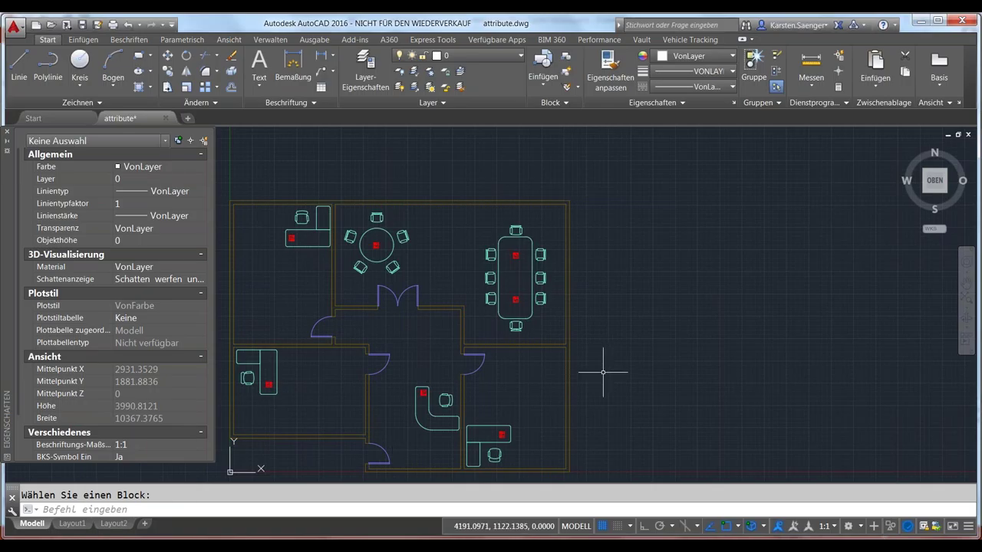
middle_click_drag(607, 366, 638, 346)
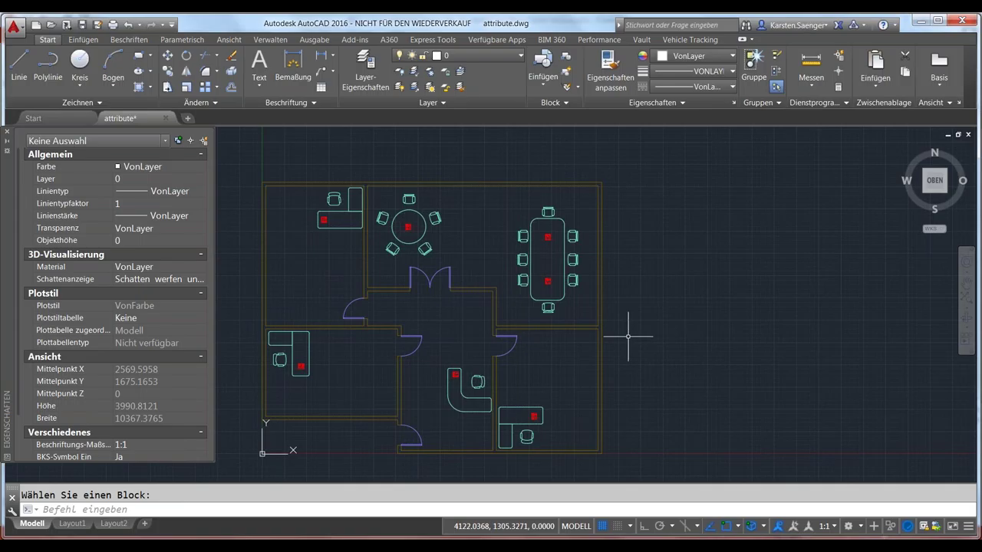
Use ATTEDIT on the conference table phone block to change Extension Number from CNF01 to 123
left_click(666, 333)
left_click(669, 339)
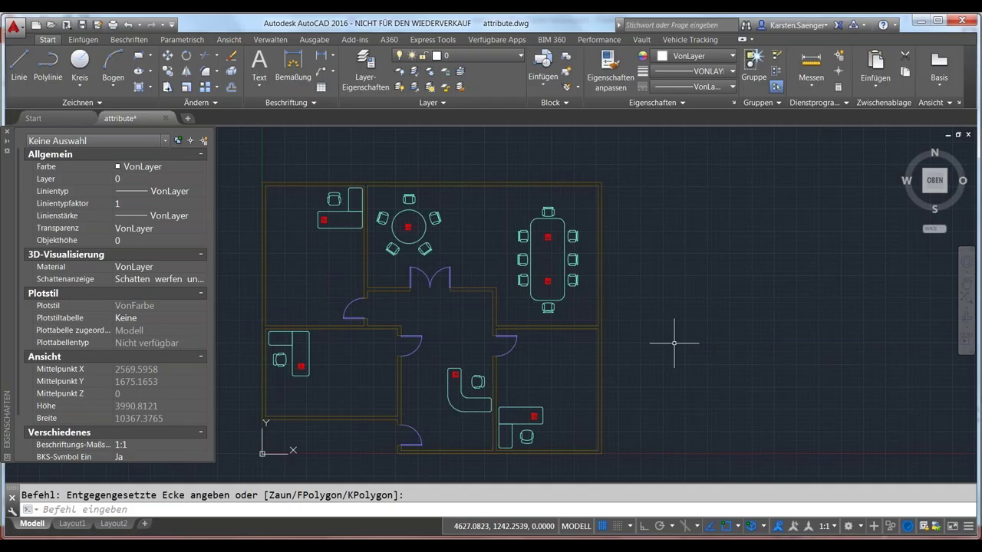
type("aa")
type("ttedit")
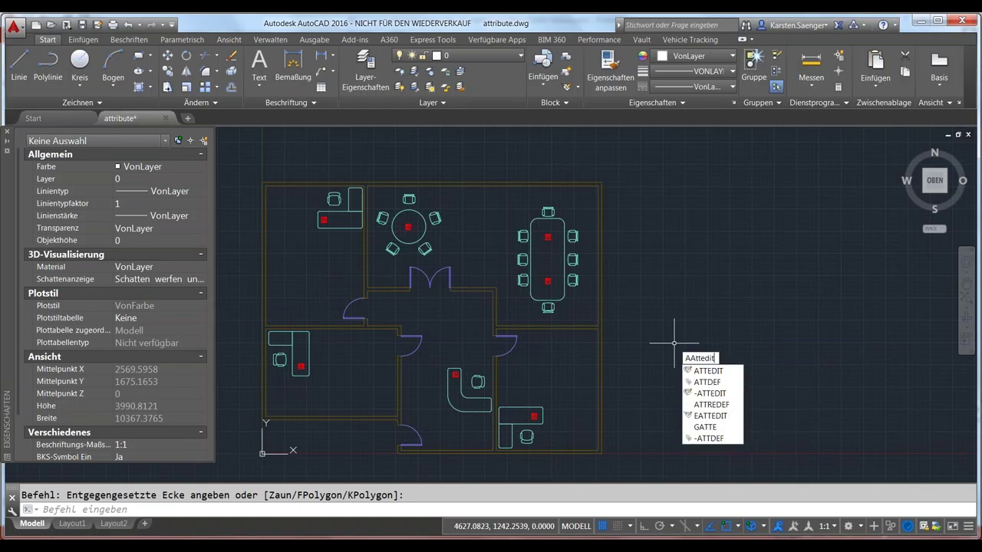
key("Return")
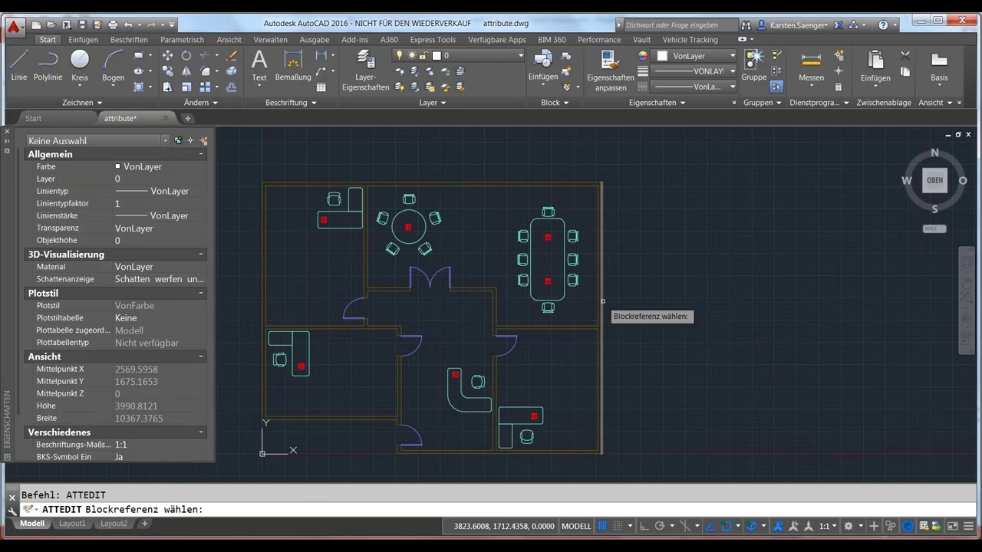
scroll(549, 282, "up", 5)
scroll(551, 283, "up", 1)
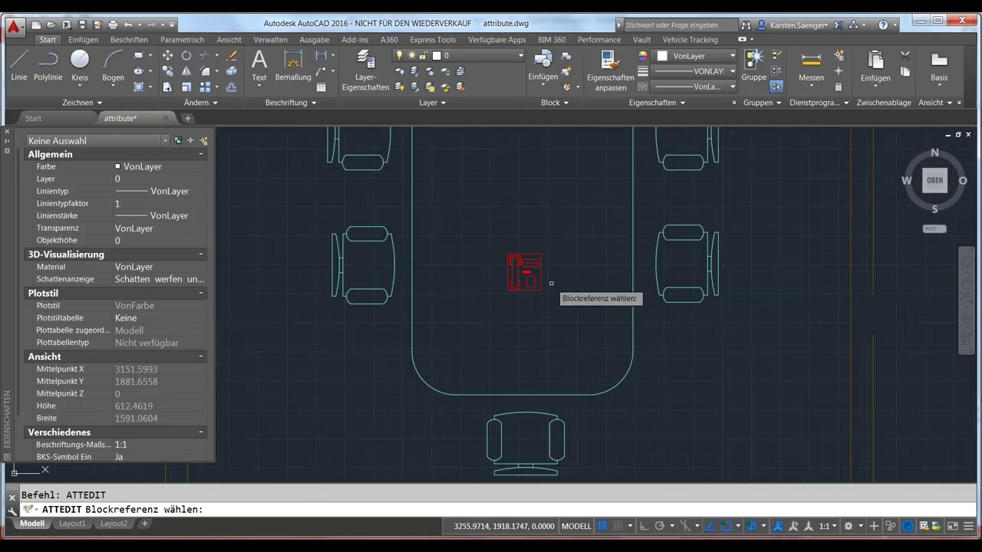
middle_click_drag(549, 286, 507, 328)
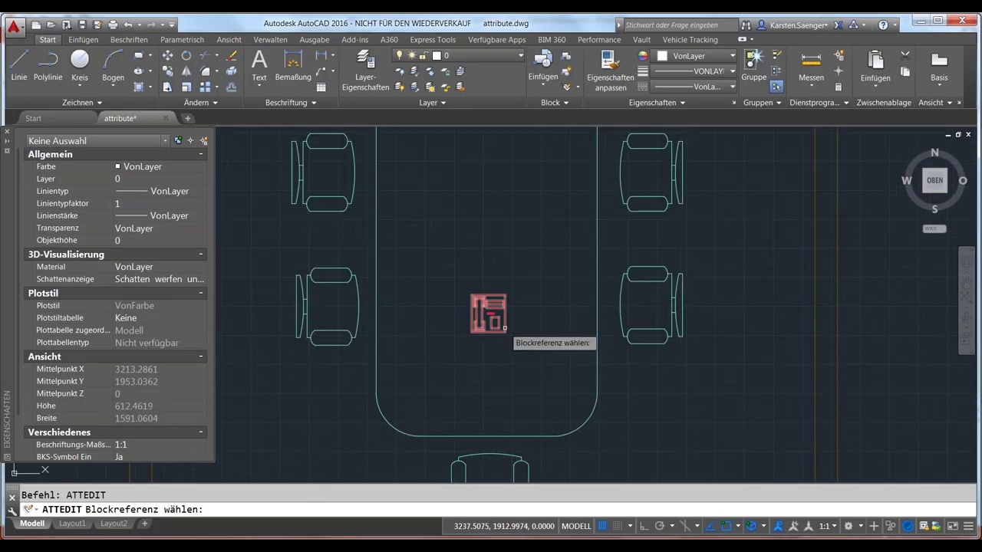
left_click(505, 329)
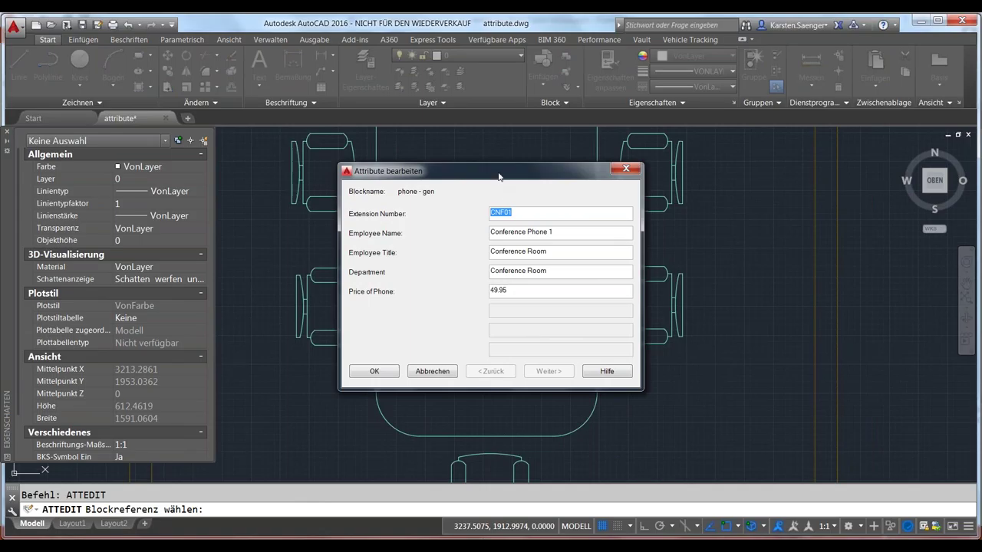
left_click_drag(499, 177, 706, 158)
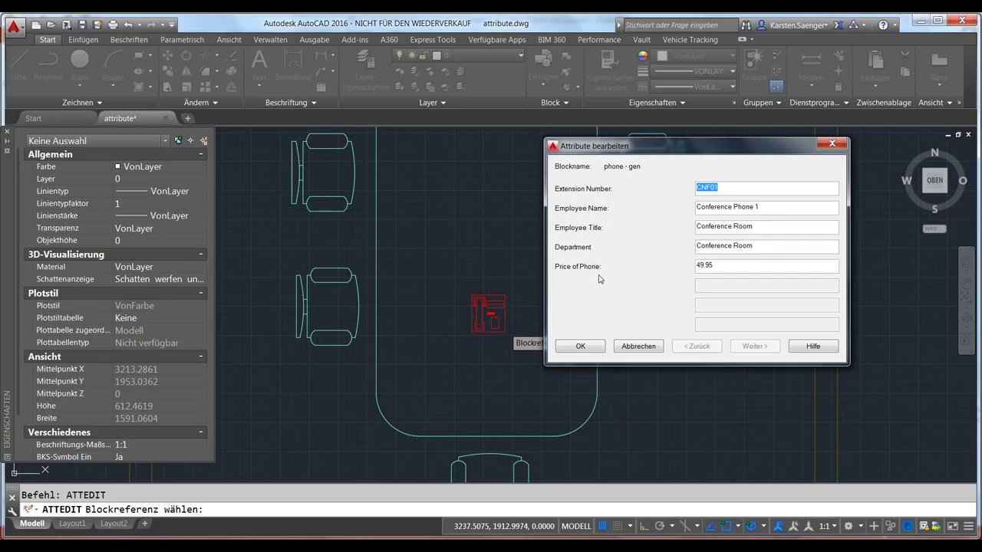
left_click_drag(633, 153, 647, 152)
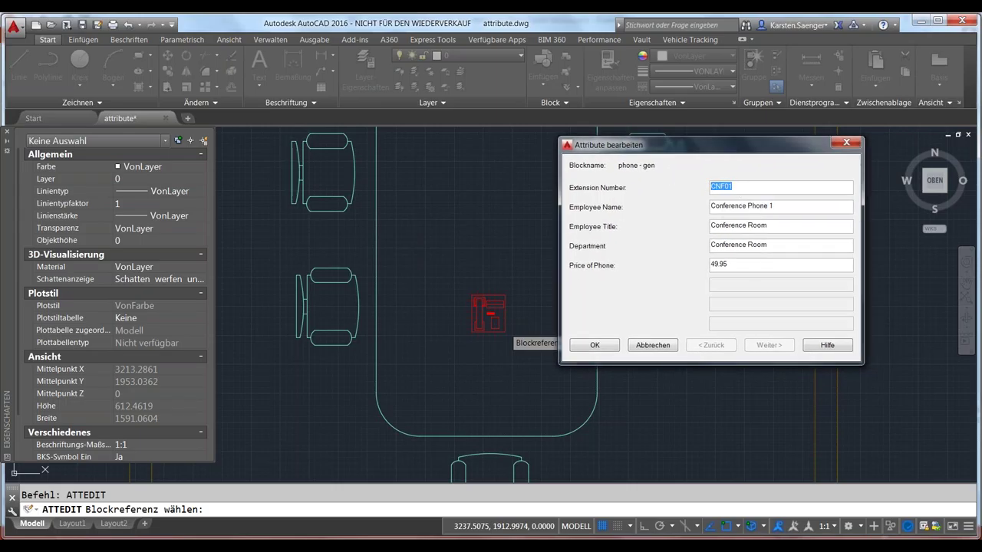
type("12")
type("3")
left_click(595, 345)
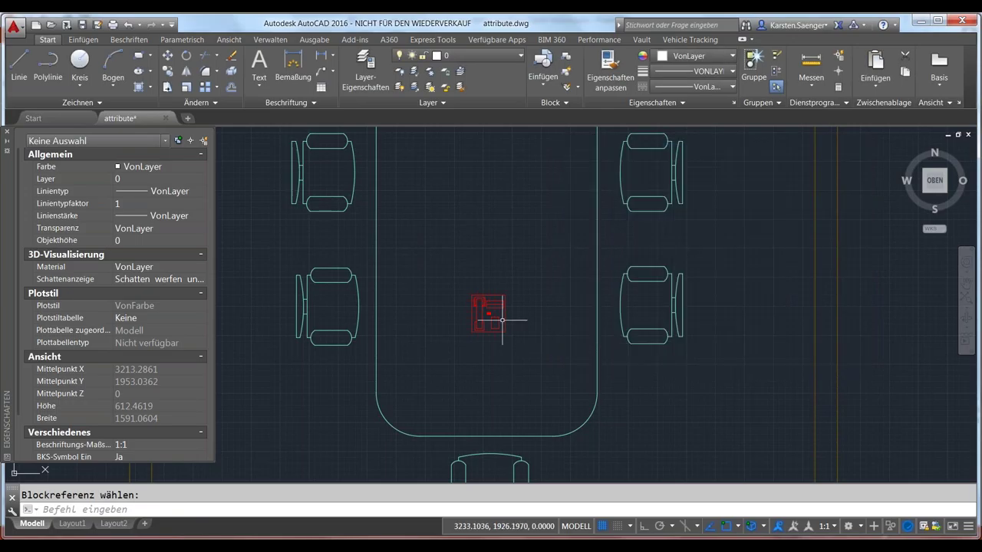
scroll(495, 316, "up", 5)
scroll(485, 304, "up", 2)
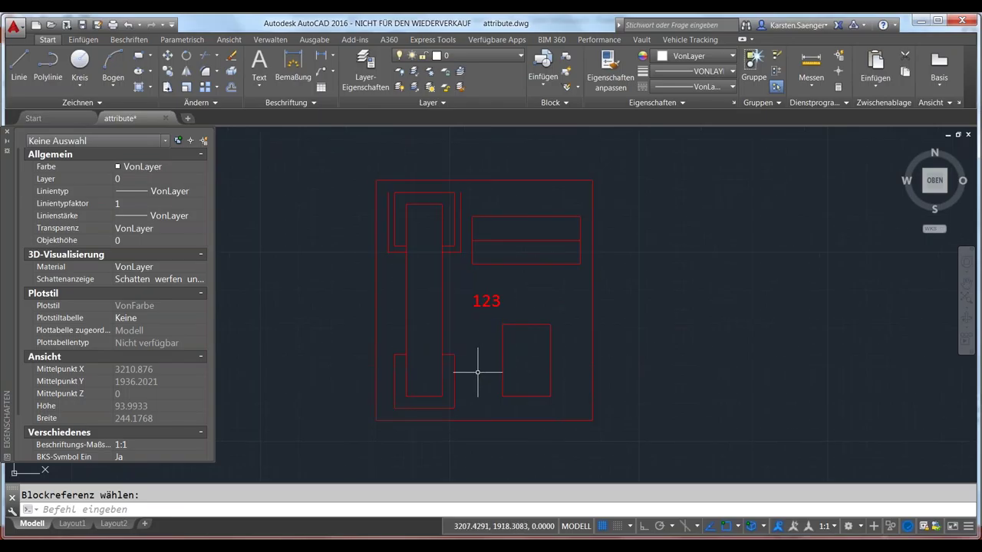
scroll(478, 374, "down", 2)
scroll(478, 375, "down", 2)
middle_click_drag(542, 348, 541, 285)
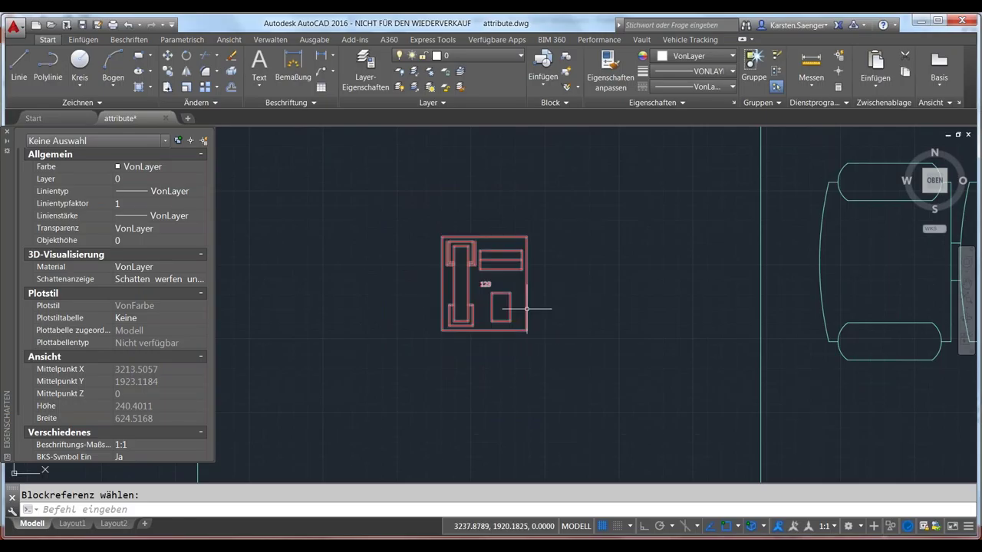
In the Properties palette, set the phone block's EXTENSION attribute to 456
left_click(527, 309)
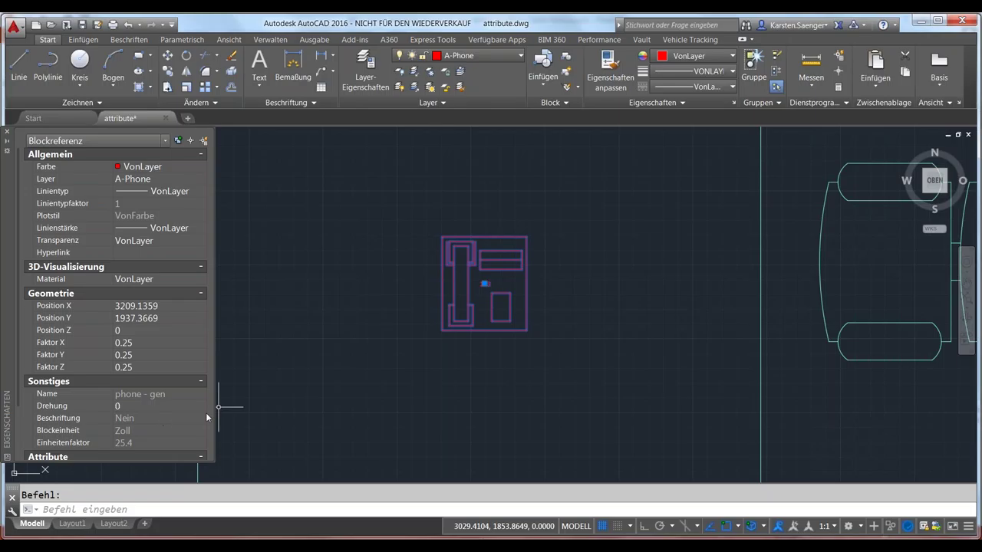
scroll(376, 360, "down", 2)
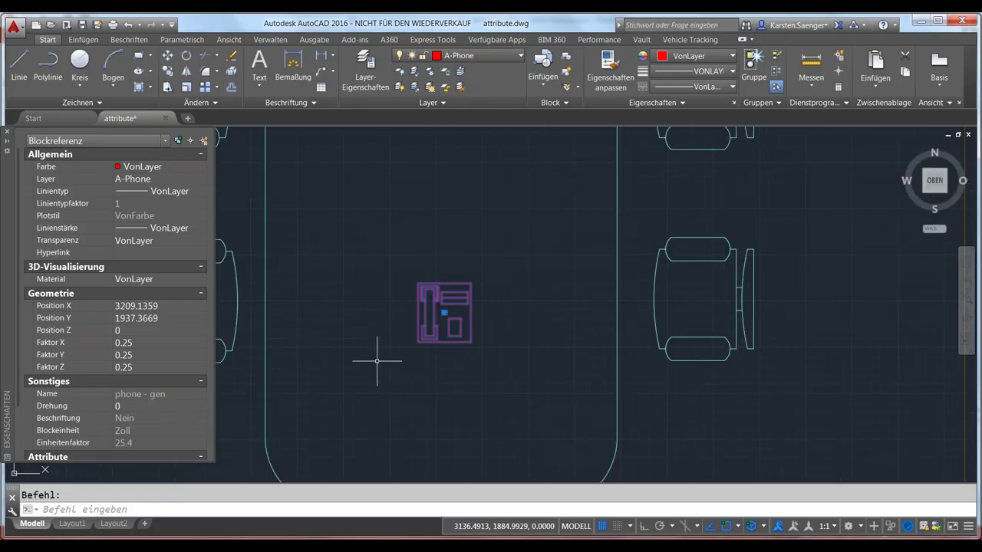
scroll(376, 360, "up", 2)
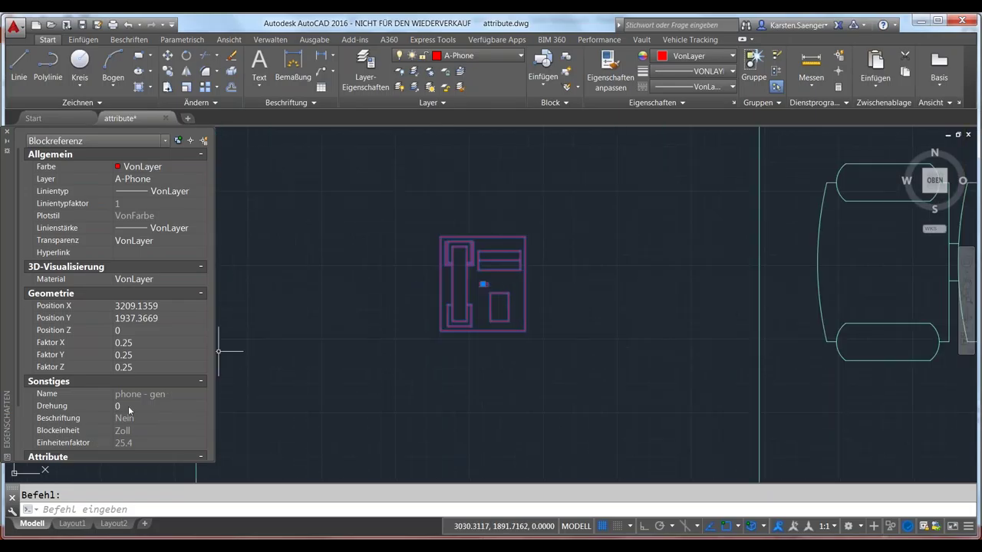
left_click_drag(20, 388, 20, 460)
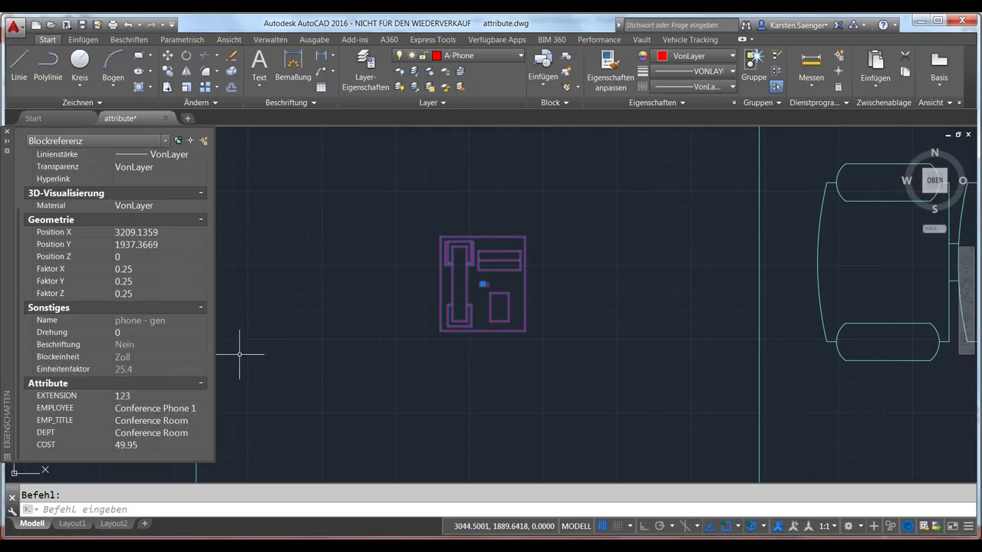
left_click(144, 395)
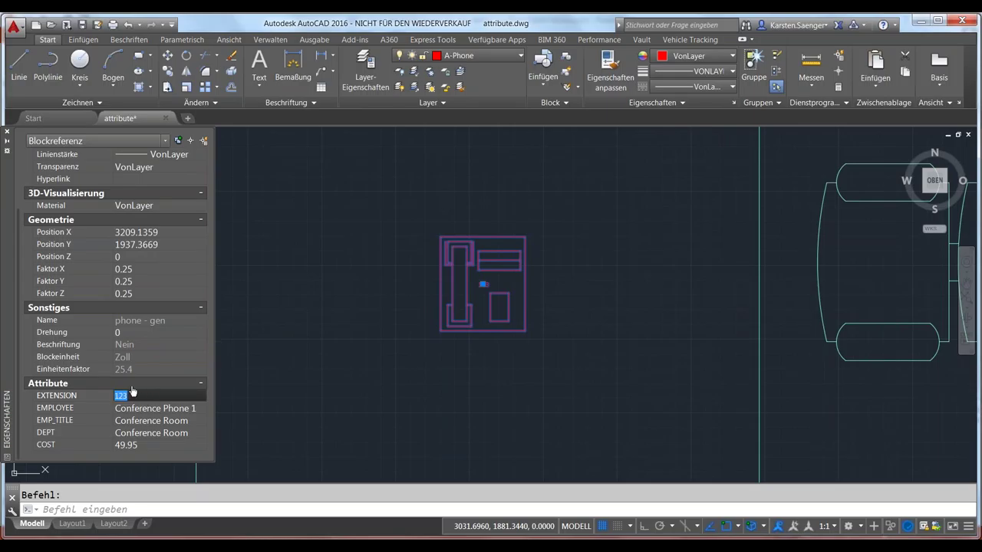
type("456")
left_click(148, 409)
left_click(448, 354)
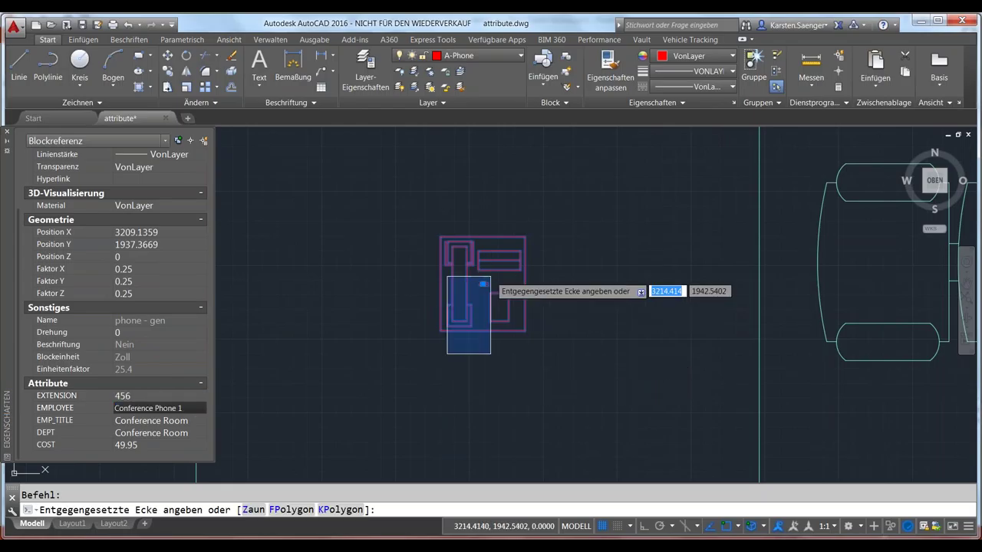
key("Escape")
Zoom around the floor plan to inspect the phone block's extension value
scroll(478, 303, "up", 3)
scroll(481, 308, "up", 2)
scroll(481, 308, "down", 2)
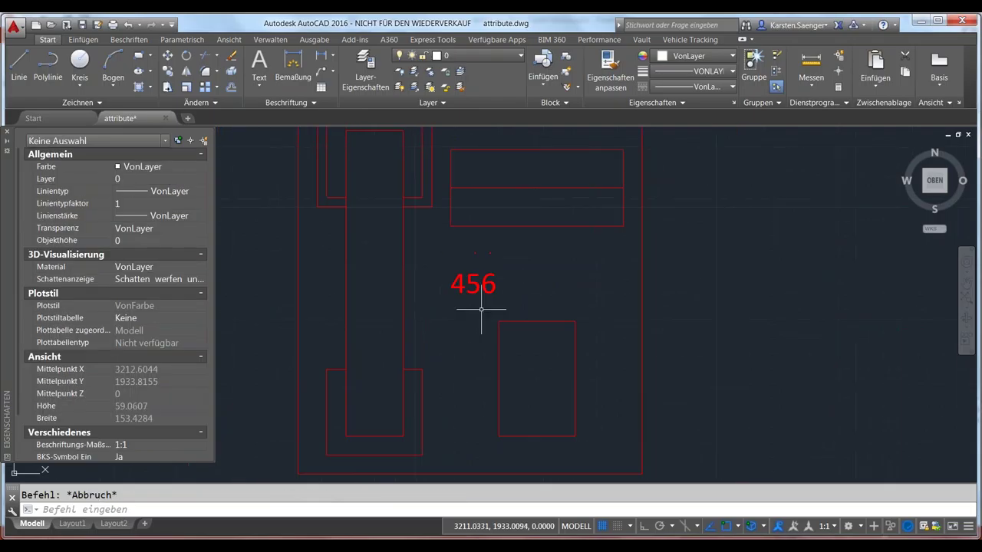
scroll(482, 310, "down", 3)
scroll(483, 312, "down", 3)
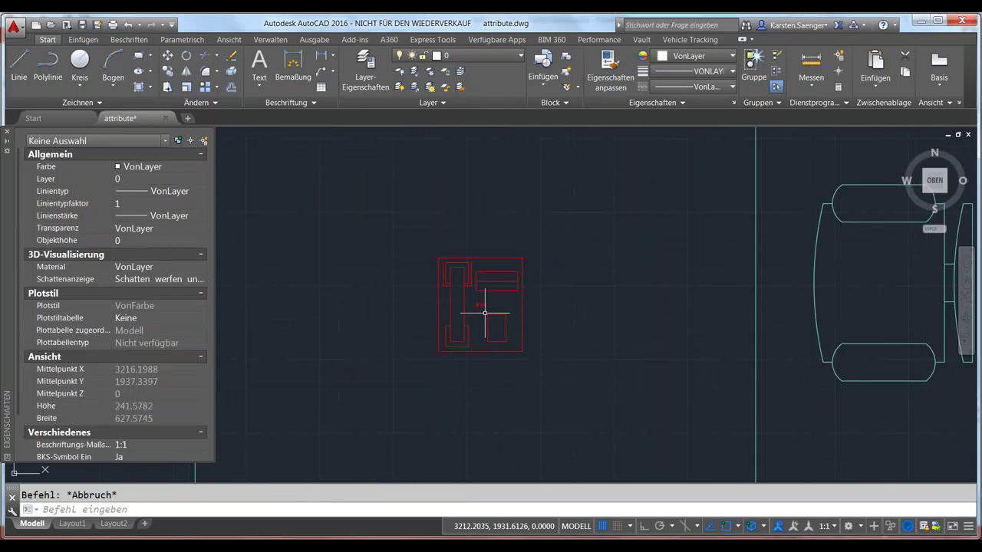
scroll(485, 312, "down", 3)
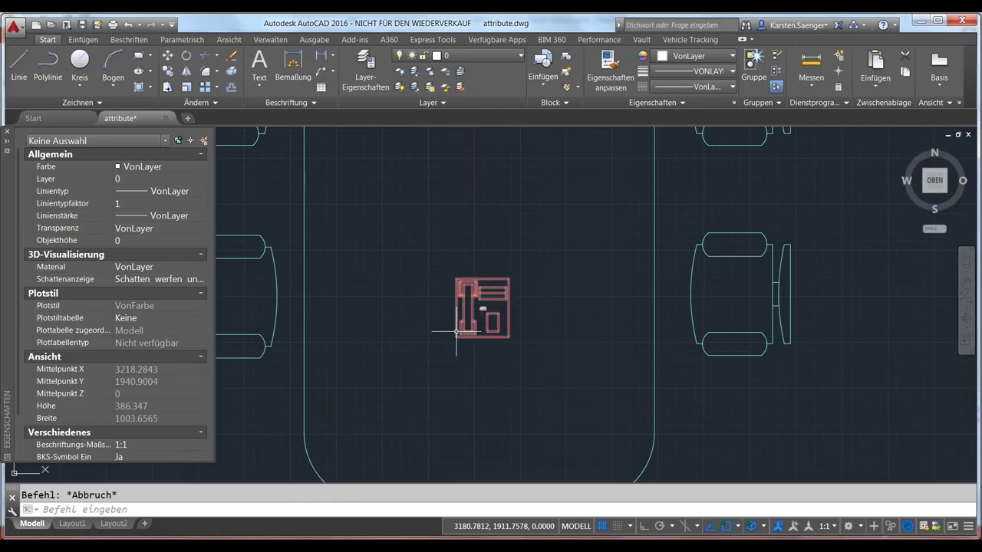
scroll(457, 331, "down", 1)
scroll(458, 333, "up", 1)
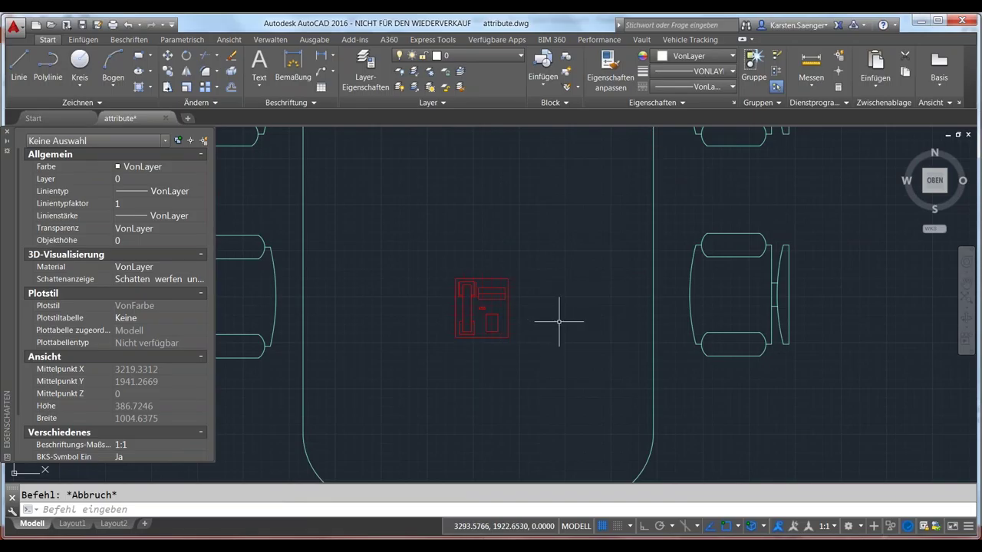
Open the Enhanced Attribute Editor on the phone block and set EXTENSION to 123
double_click(509, 326)
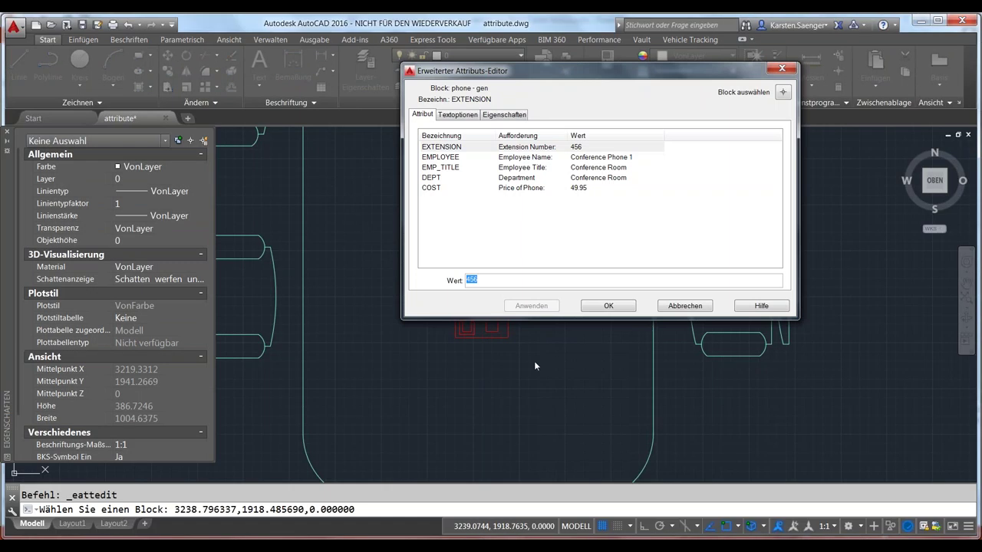
mouse_move(488, 74)
left_mouse_down()
mouse_move(434, 146)
mouse_move(402, 146)
left_mouse_up()
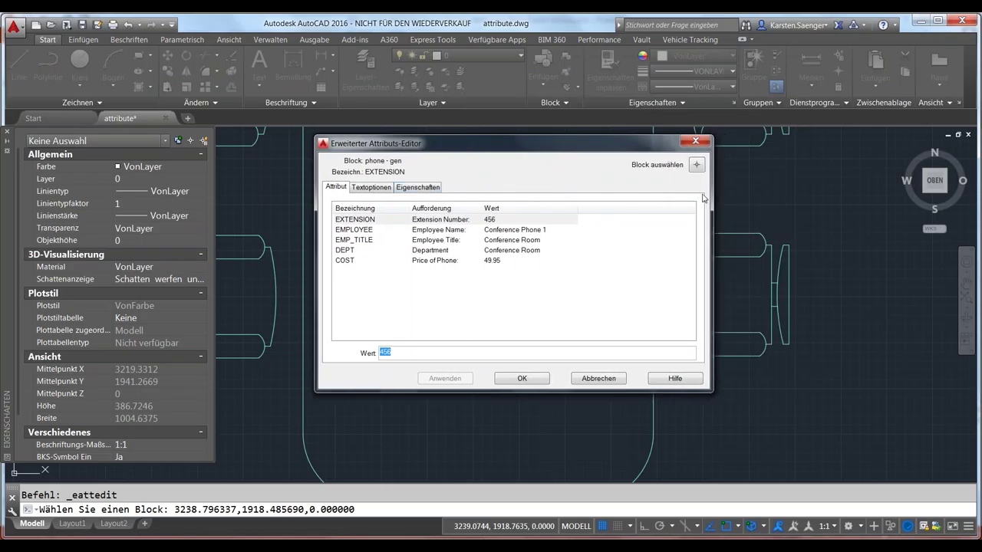
left_click_drag(703, 198, 792, 206)
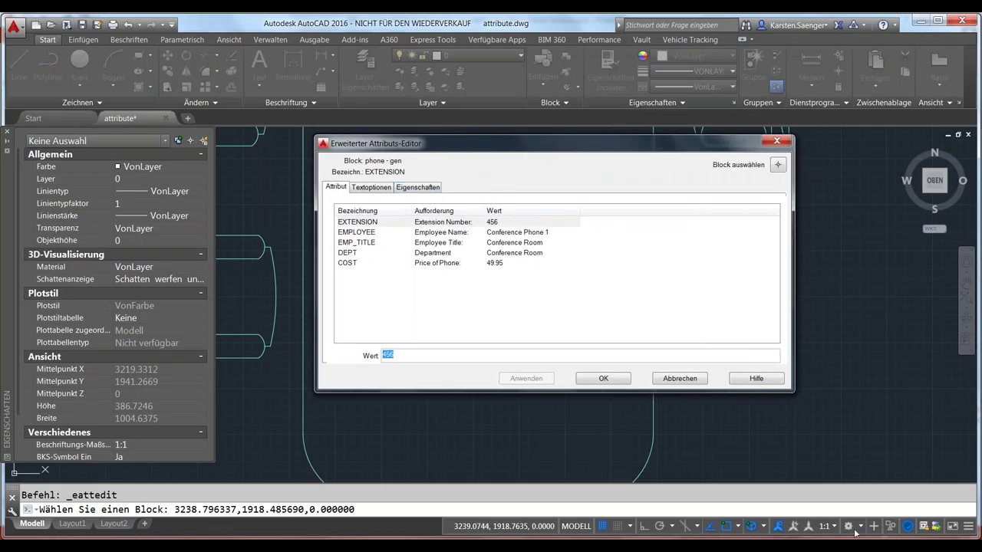
left_click(931, 537)
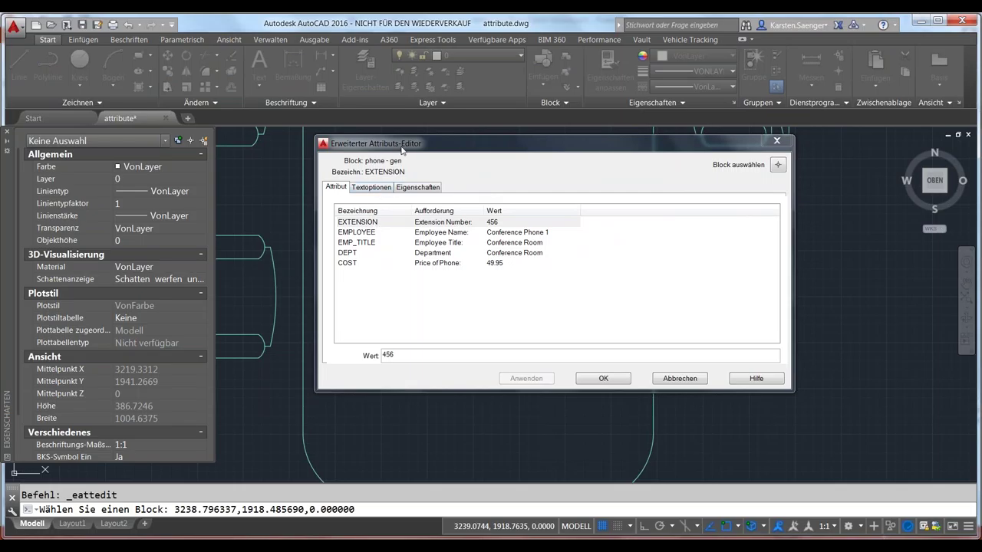
left_click_drag(402, 148, 401, 157)
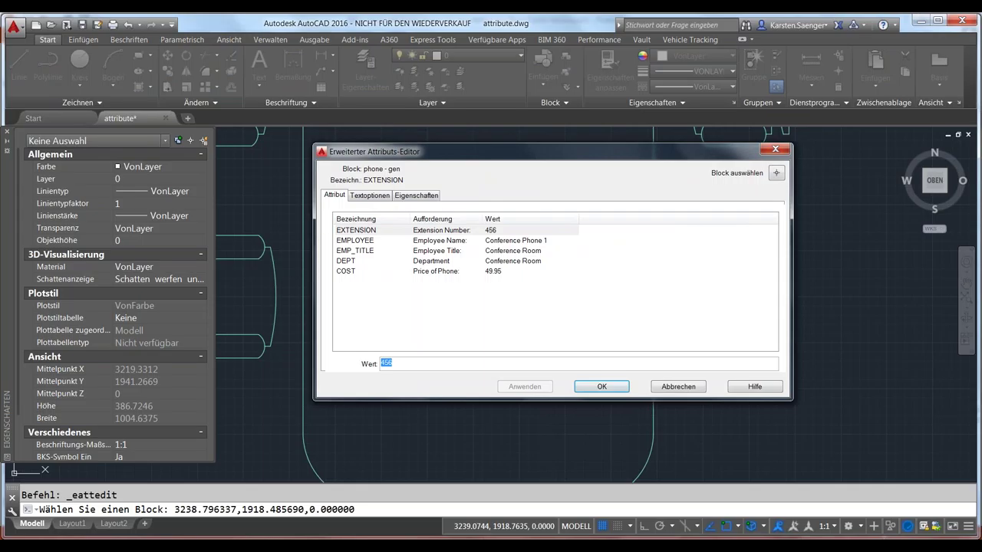
left_click(504, 232)
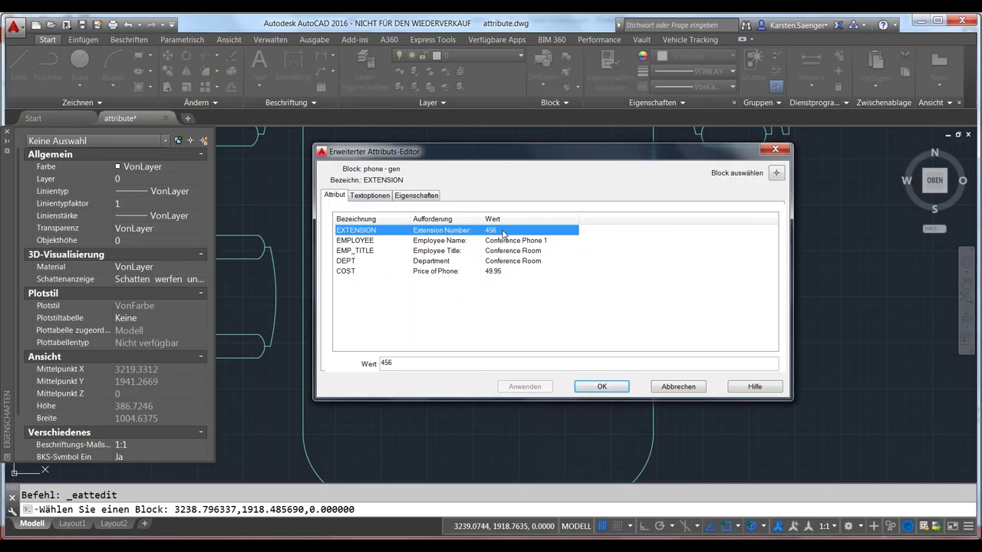
double_click(386, 363)
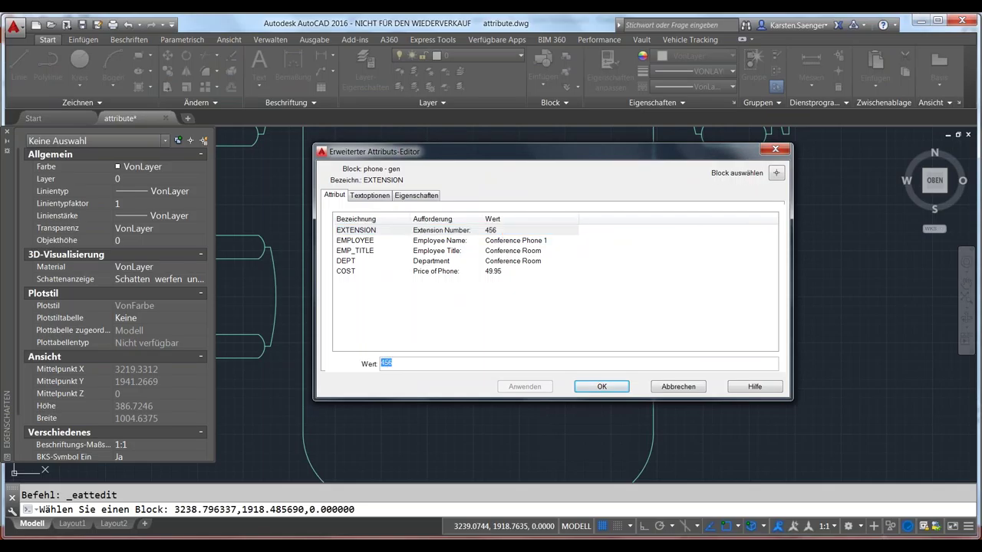
type("123")
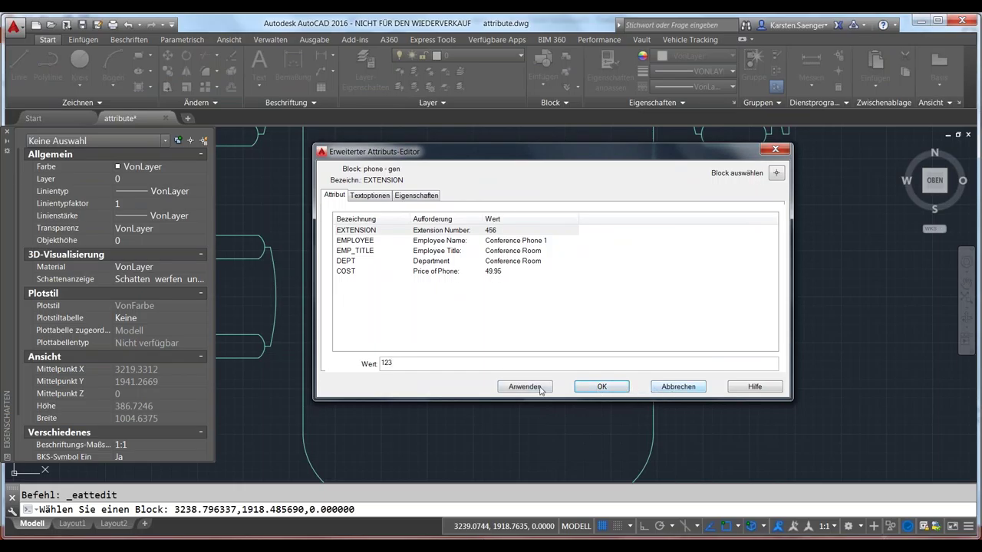
left_click(541, 388)
Review the EMPLOYEE (Conference Phone 1) and COST (49.95) attribute values
left_click_drag(460, 151, 698, 145)
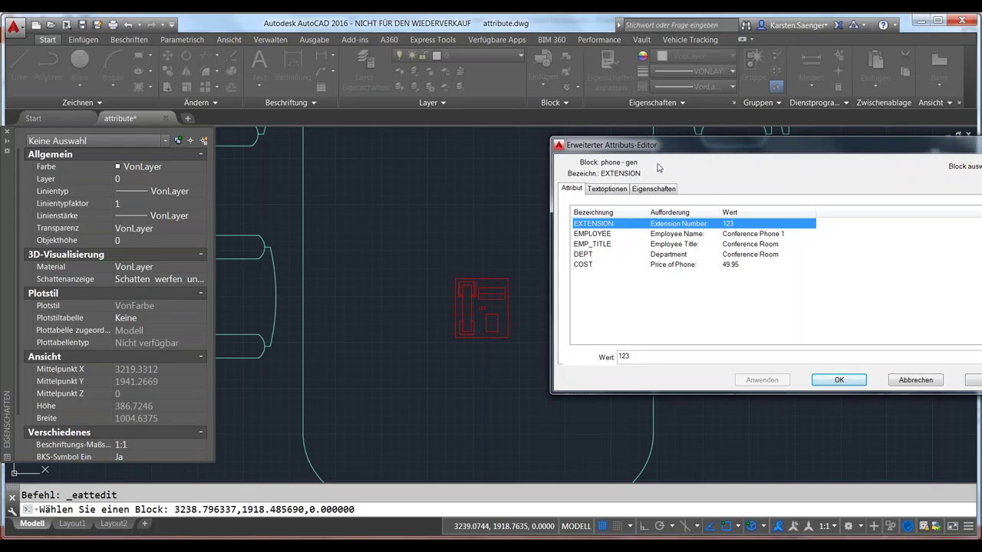
left_click_drag(659, 150, 551, 140)
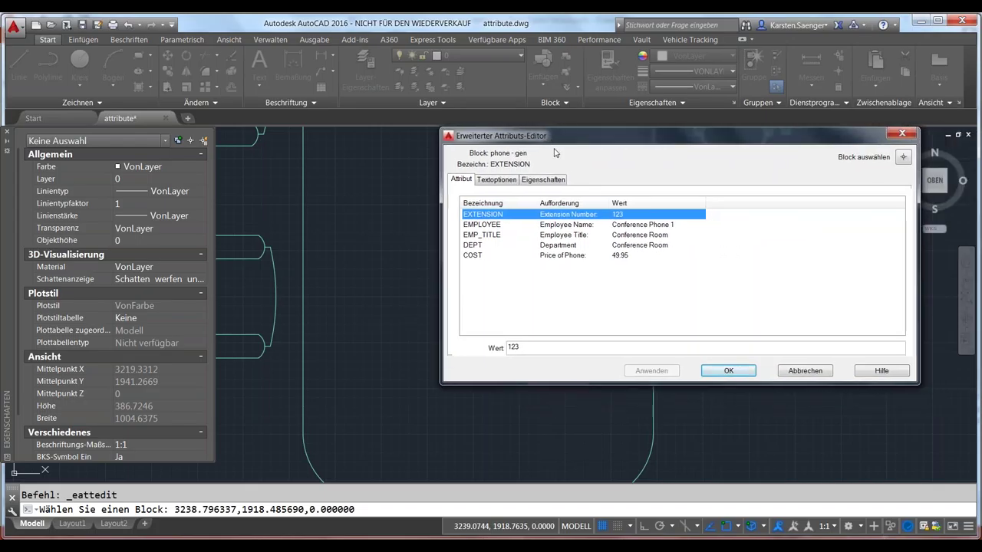
left_click(569, 226)
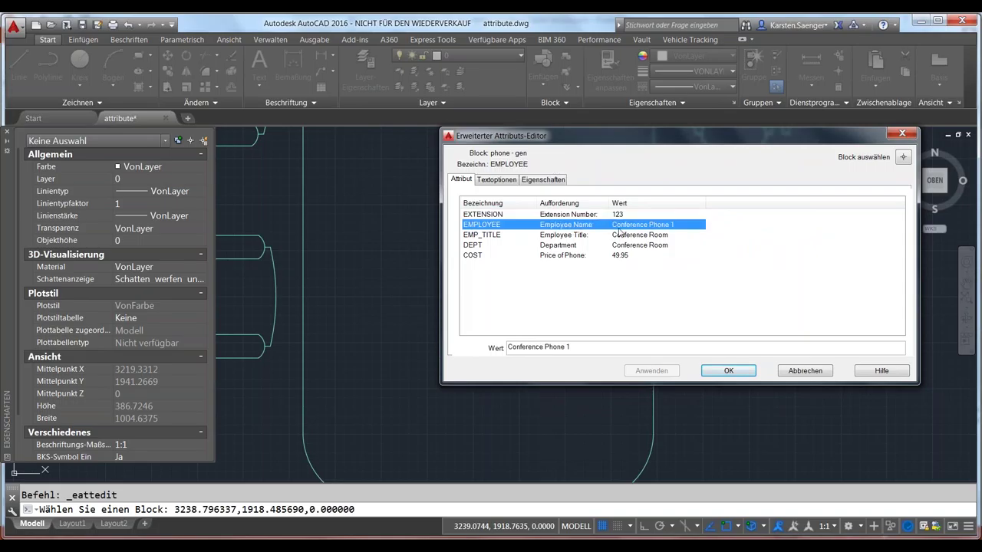
left_click(627, 256)
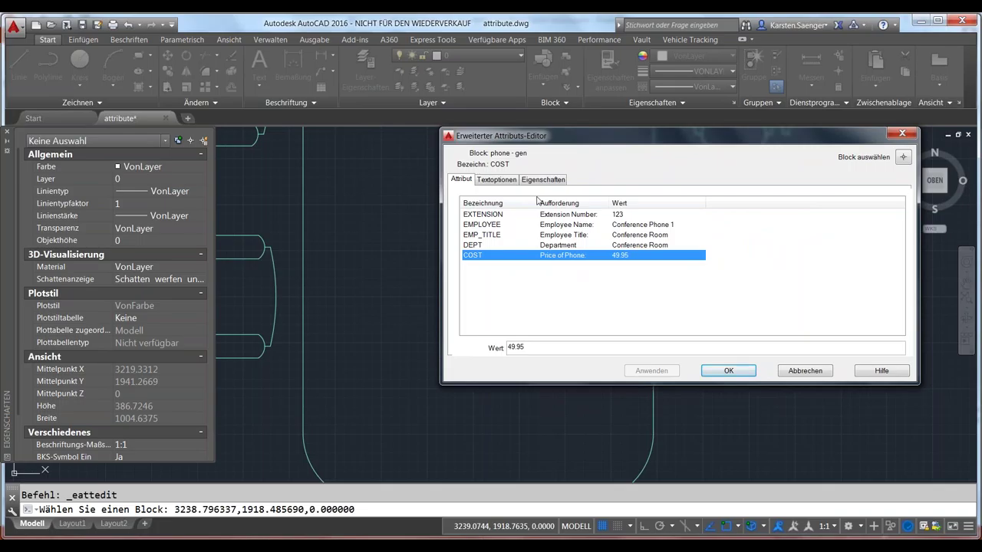
Keep text style vcad and change the COST attribute's text height from 3.175 to 1
left_click(499, 182)
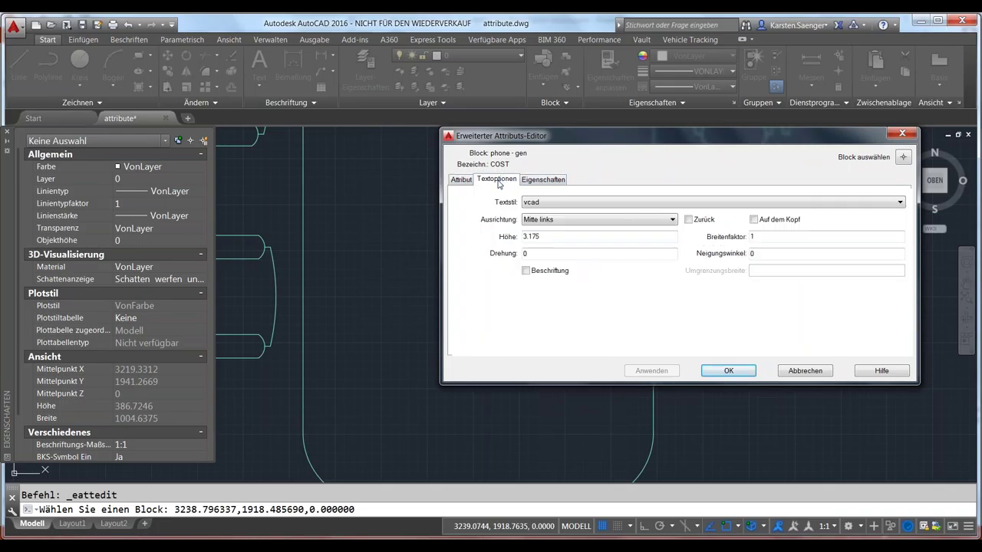
left_click(463, 181)
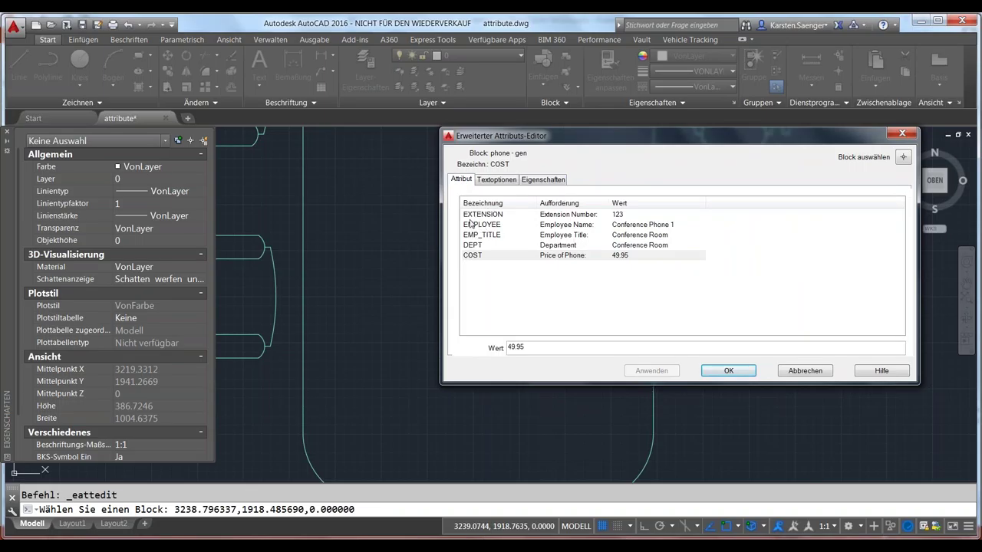
left_click(487, 183)
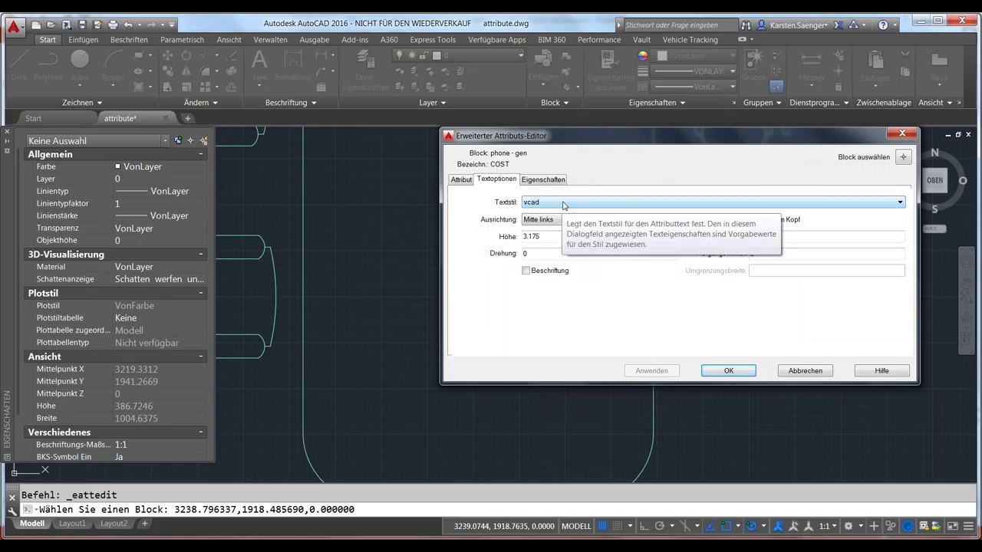
left_click(565, 203)
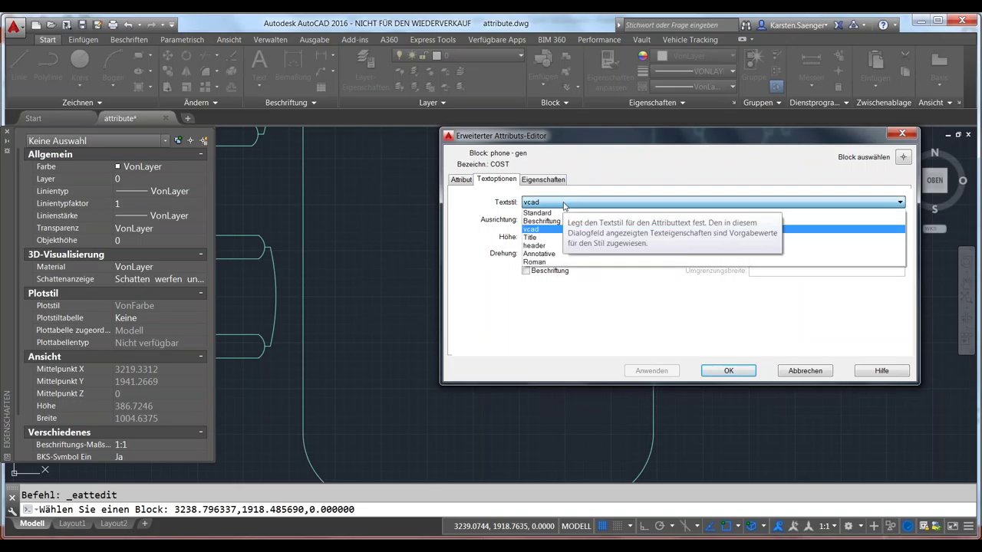
left_click(564, 204)
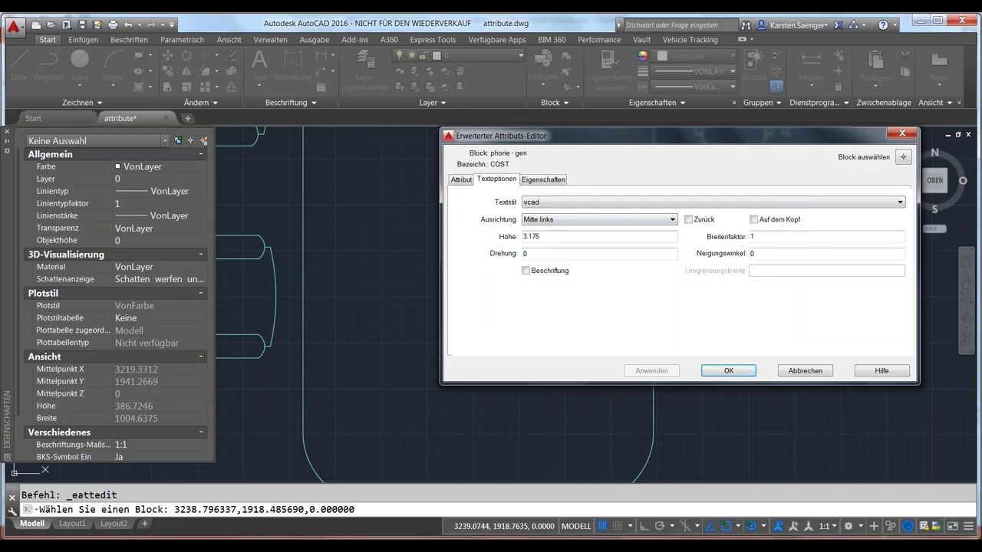
left_click_drag(542, 237, 515, 236)
type("1")
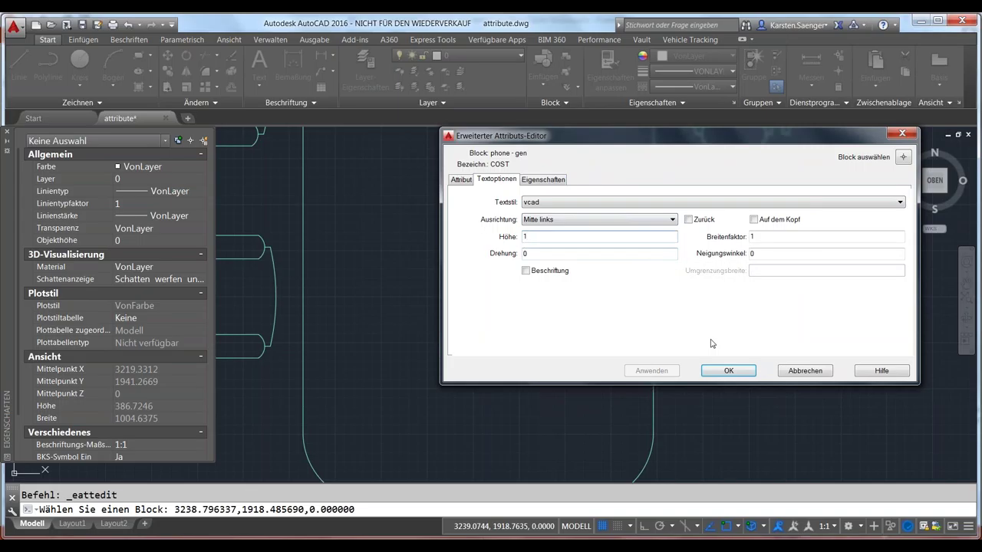
Set the EXTENSION attribute's text height to 1, apply it, and move the editor aside
left_click(461, 180)
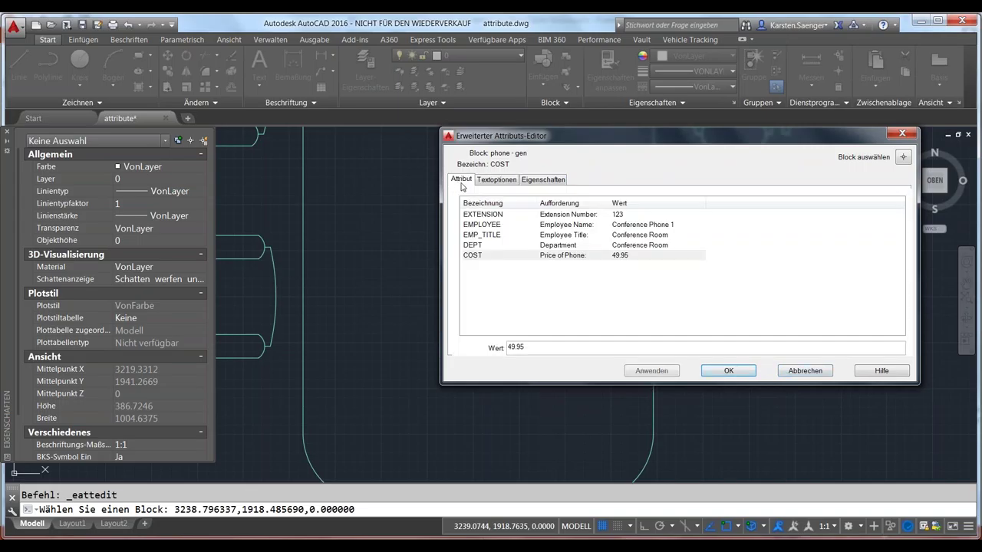
left_click(482, 215)
left_click(497, 179)
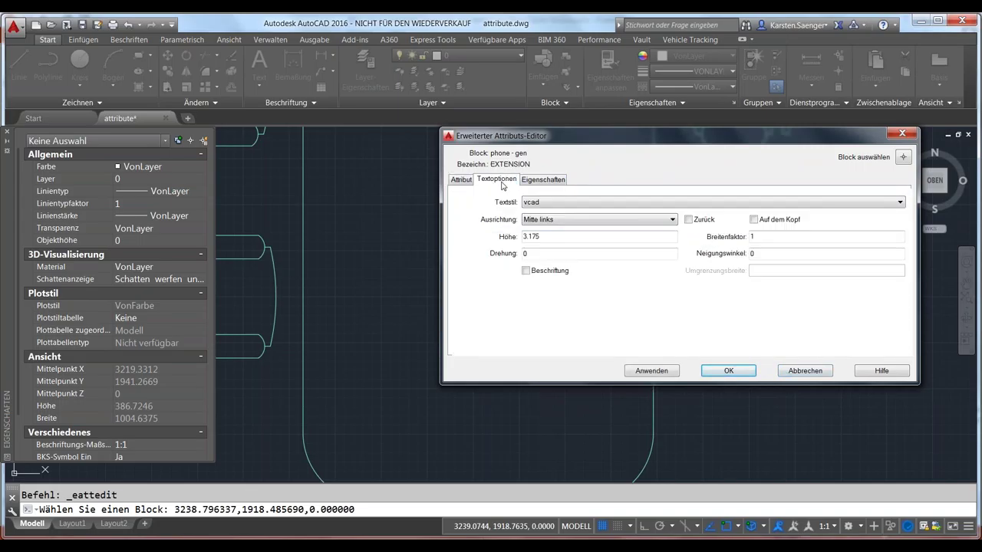
double_click(527, 235)
type("1")
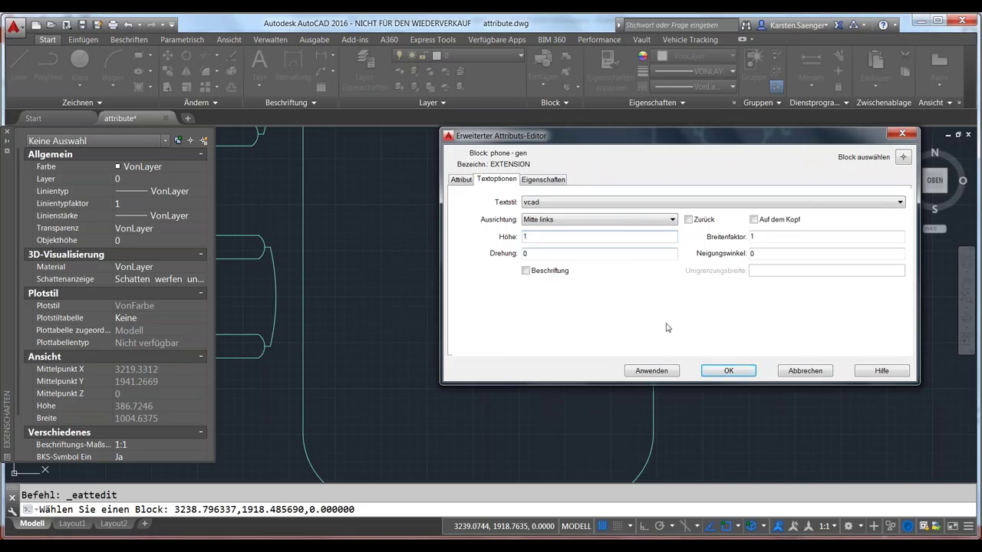
left_click(651, 370)
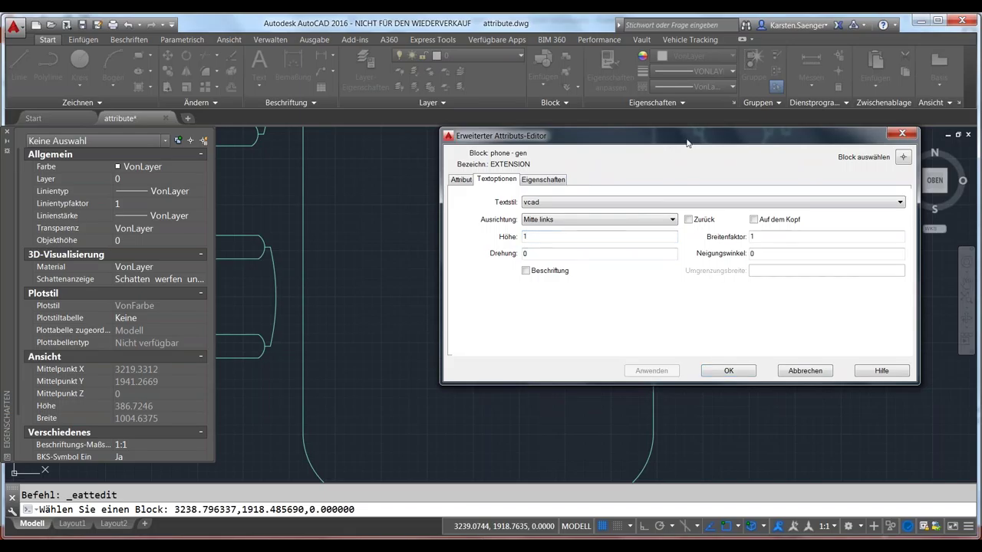
mouse_move(690, 144)
left_mouse_down()
mouse_move(772, 168)
mouse_move(749, 161)
left_mouse_up()
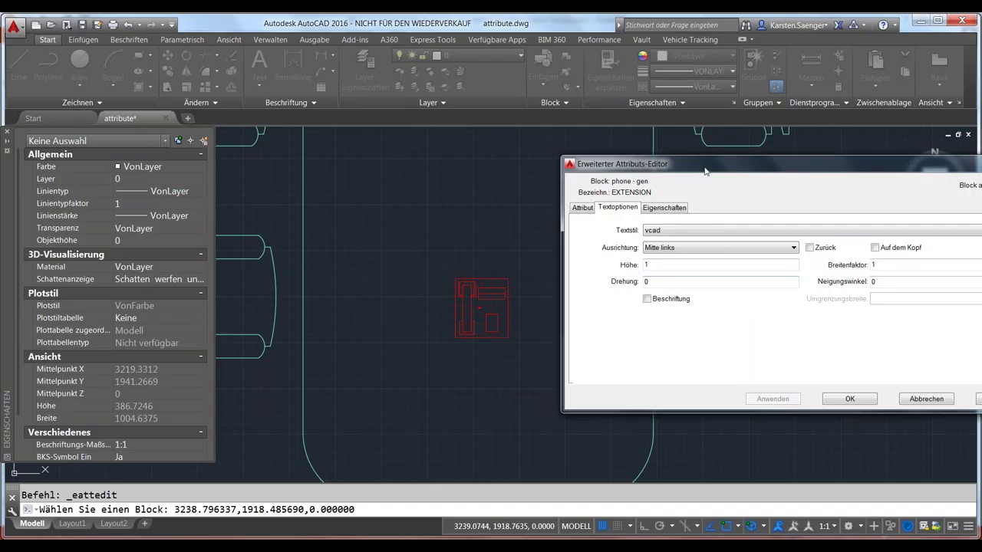
Apply text height 5 to the EXTENSION attribute so 123 shows, then view its properties
double_click(640, 264)
type("5")
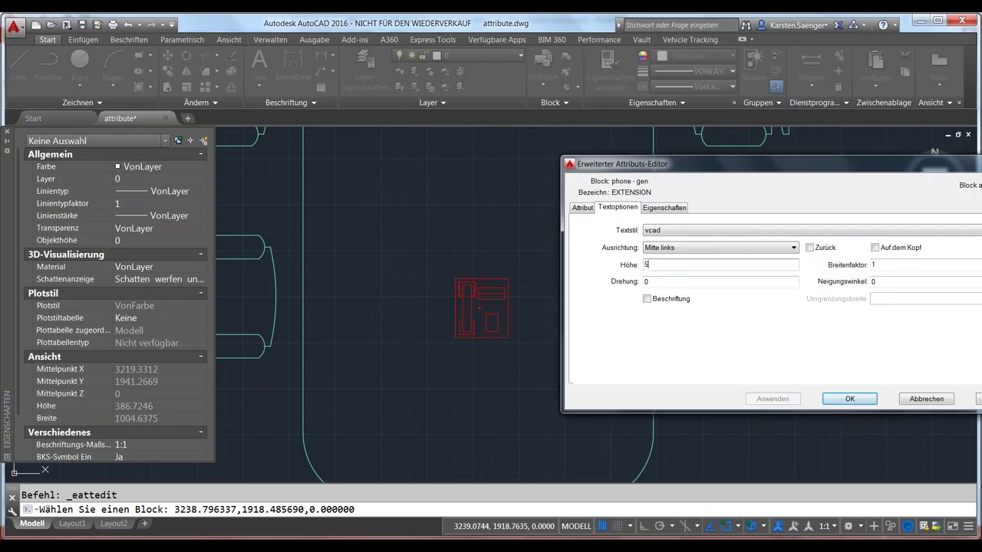
left_click(585, 208)
left_click(600, 246)
left_click(618, 208)
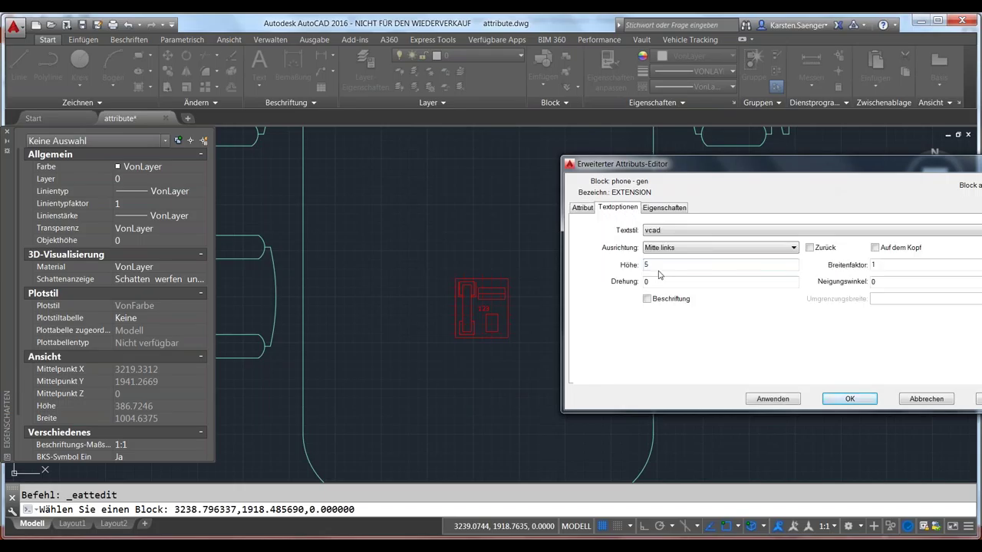
left_click(771, 399)
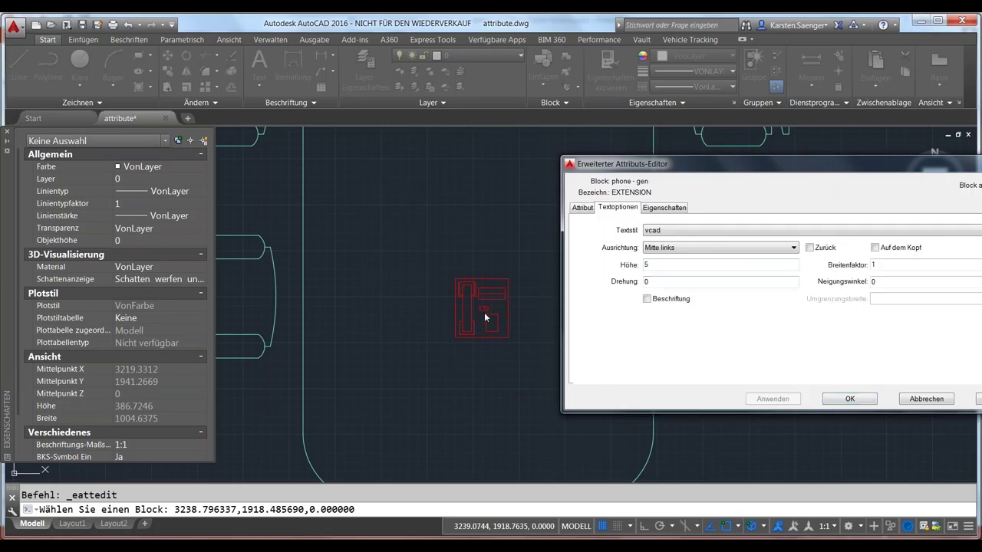
left_click_drag(685, 163, 612, 135)
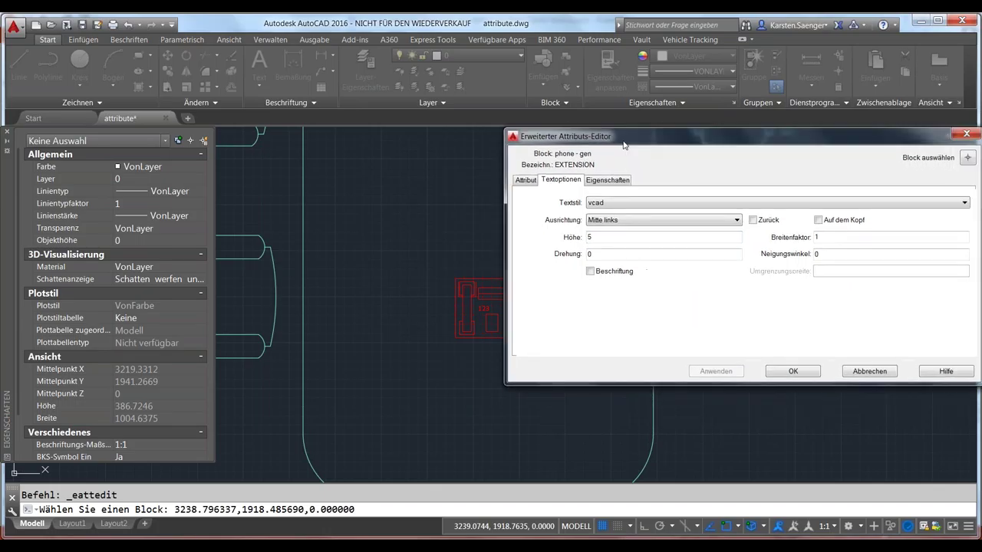
left_click(588, 179)
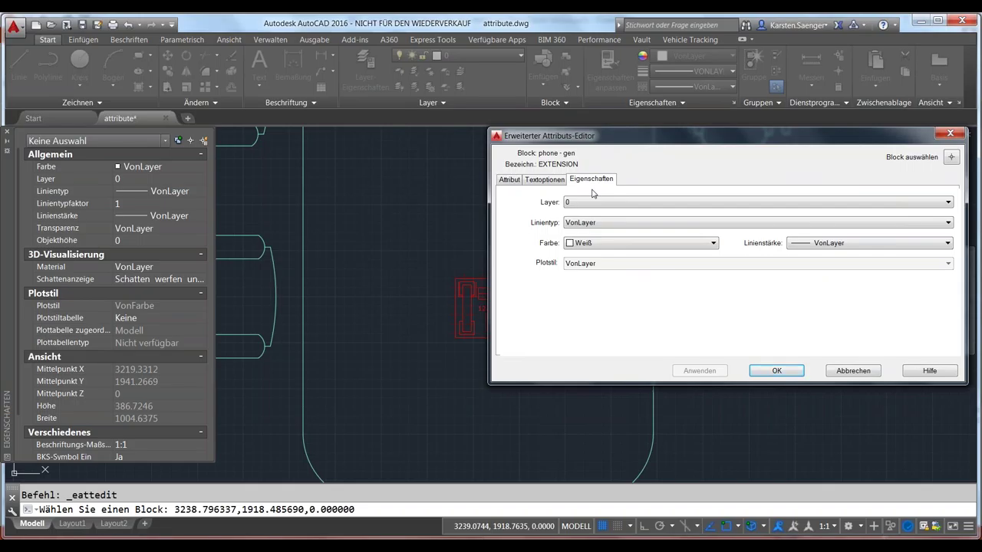
Change the EXTENSION attribute colour to Grün, apply it, and close the editor with OK
left_click(649, 245)
left_click(581, 281)
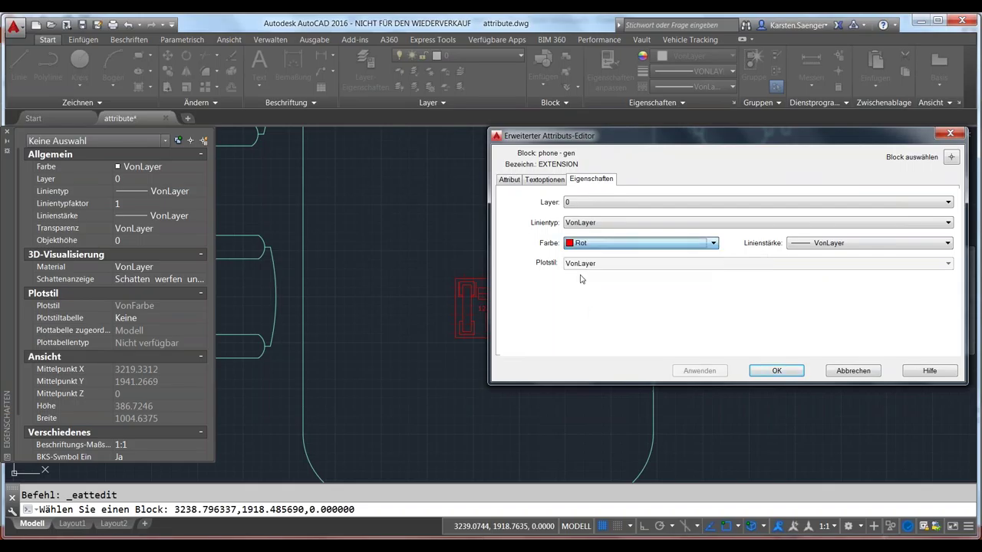
left_click(644, 243)
left_click(599, 290)
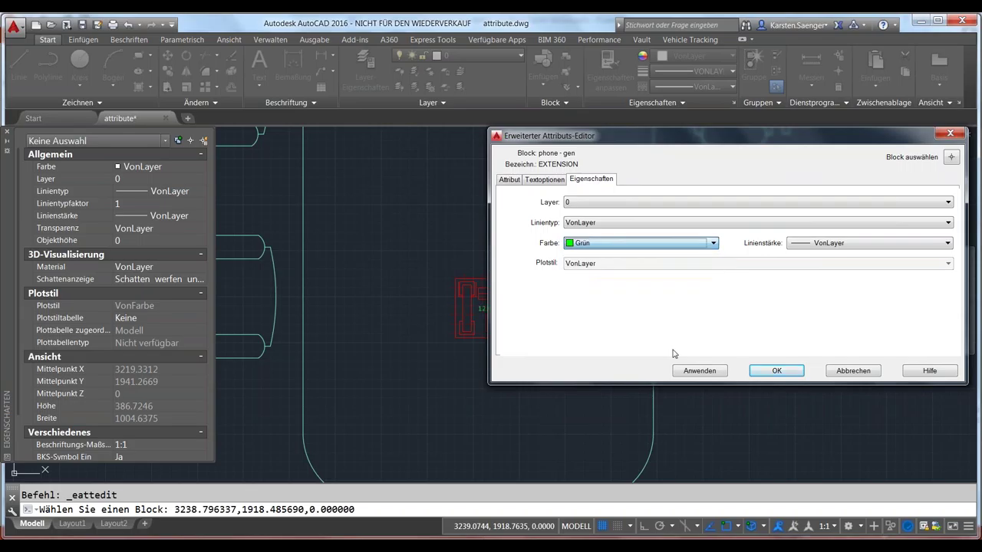
left_click(696, 371)
left_click_drag(585, 136, 650, 140)
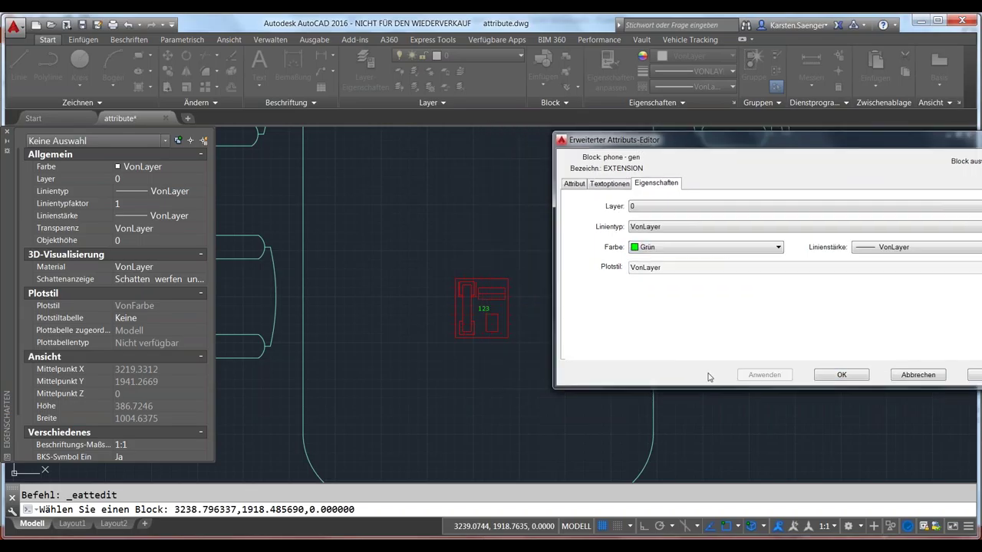
left_click_drag(694, 146, 628, 109)
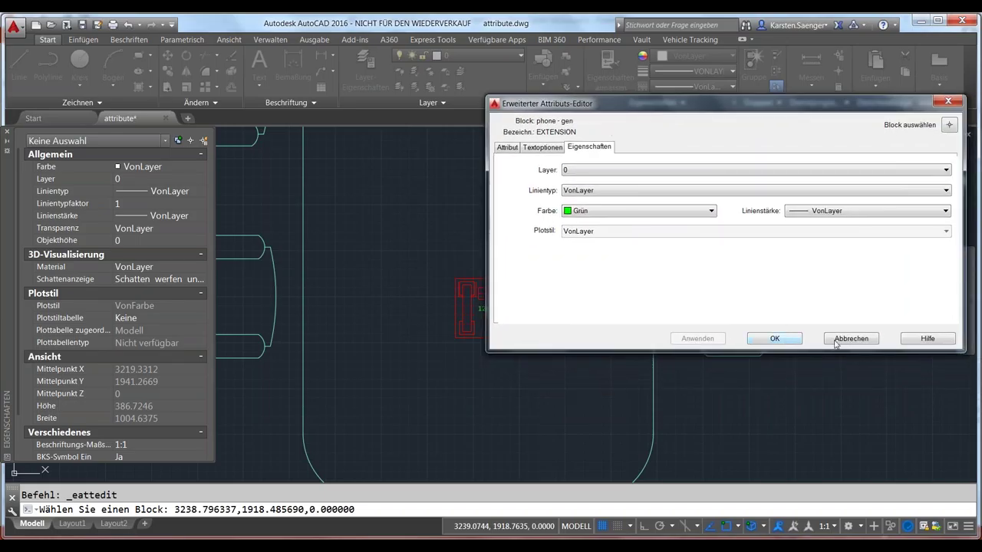
left_click(775, 338)
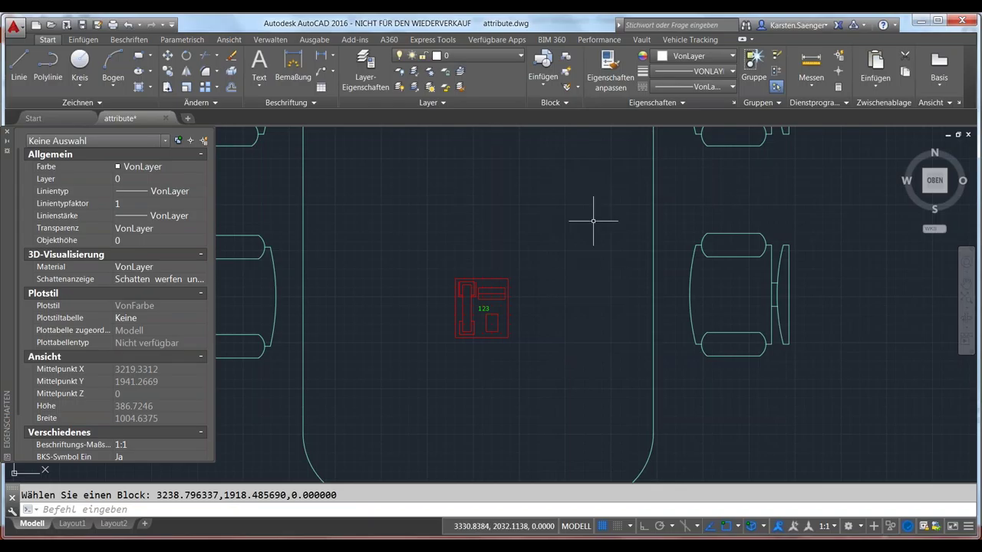
Insert the phone - gen block from the block gallery to the right of the conference table
left_click(554, 105)
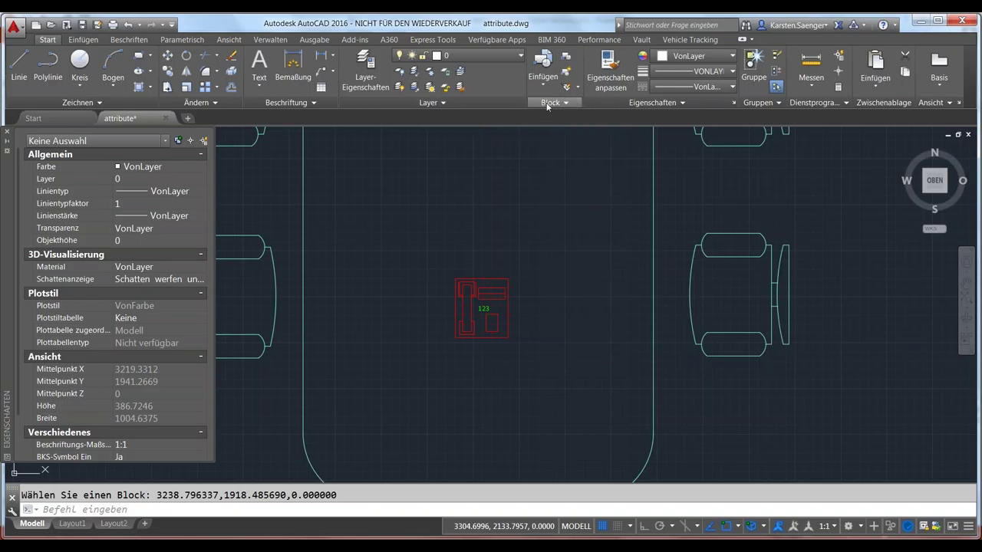
left_click(542, 63)
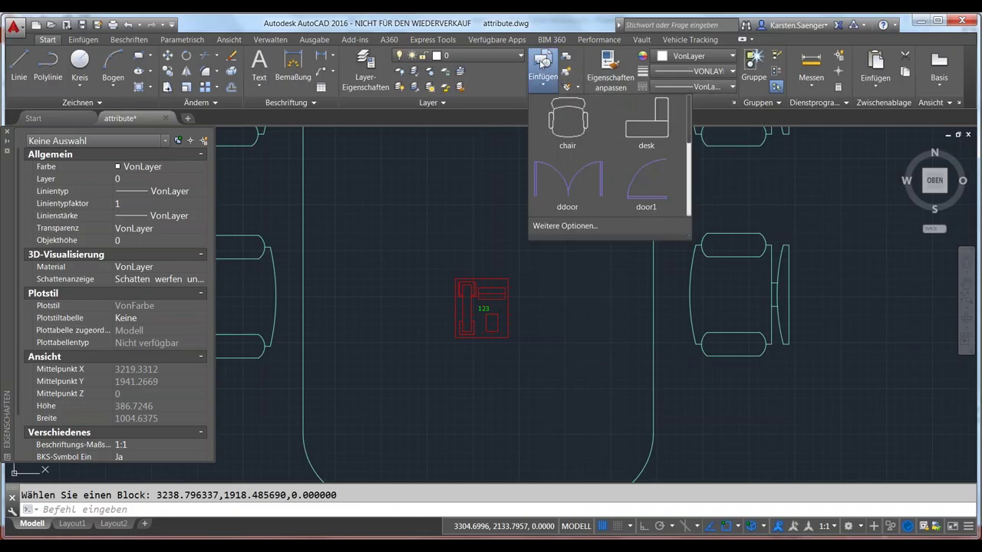
scroll(607, 169, "down", 3)
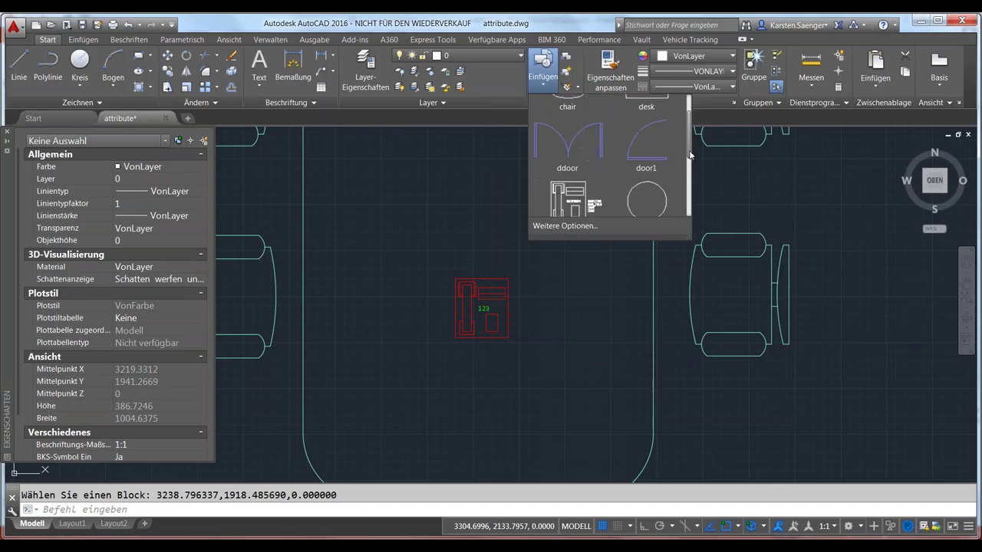
left_click(591, 185)
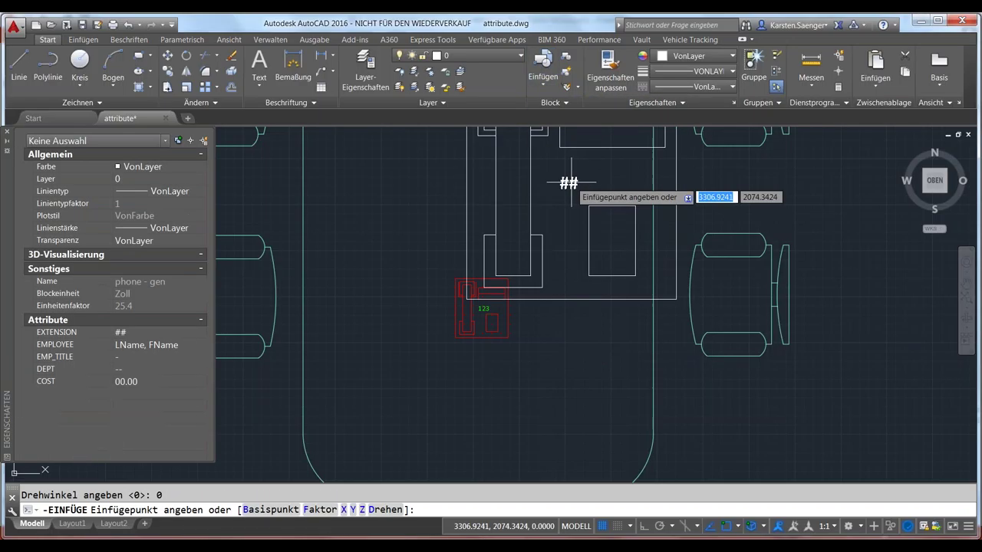
scroll(558, 235, "down", 2)
scroll(558, 236, "down", 2)
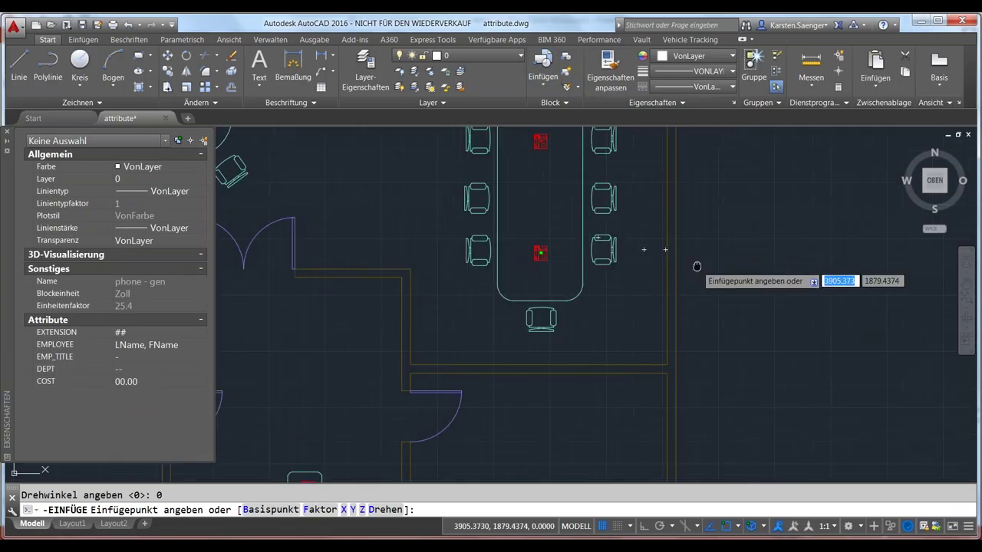
scroll(756, 279, "up", 2)
scroll(517, 272, "up", 2)
left_click(516, 270)
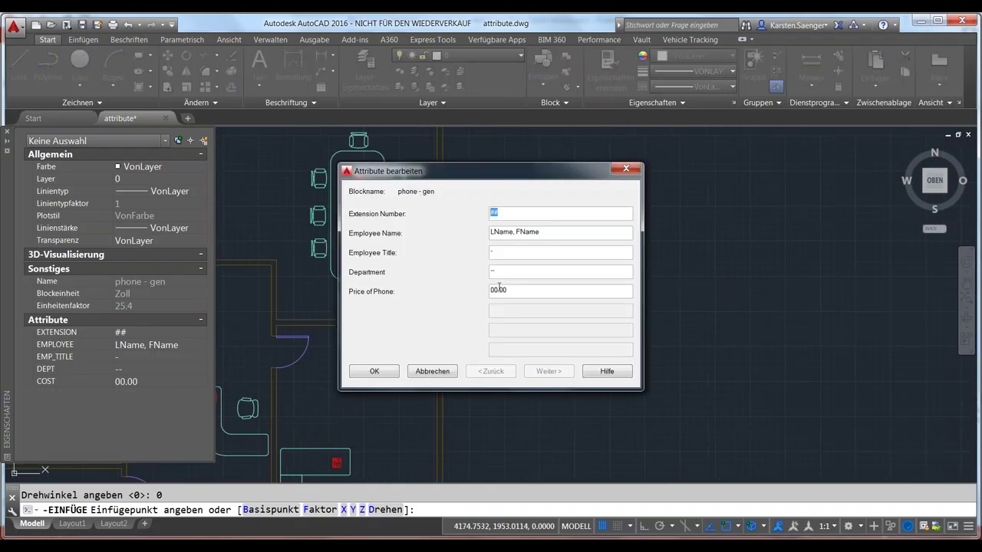
Leave the new block's attribute values, including Price of Phone 00.00, unchanged and cancel
left_click_drag(449, 177, 632, 158)
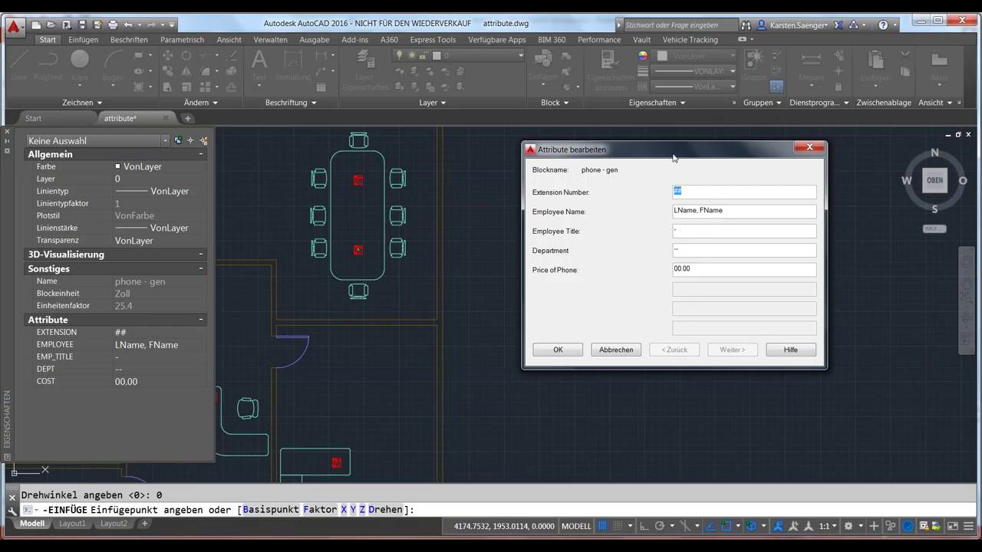
mouse_move(673, 155)
left_mouse_down()
mouse_move(615, 154)
mouse_move(602, 135)
left_mouse_up()
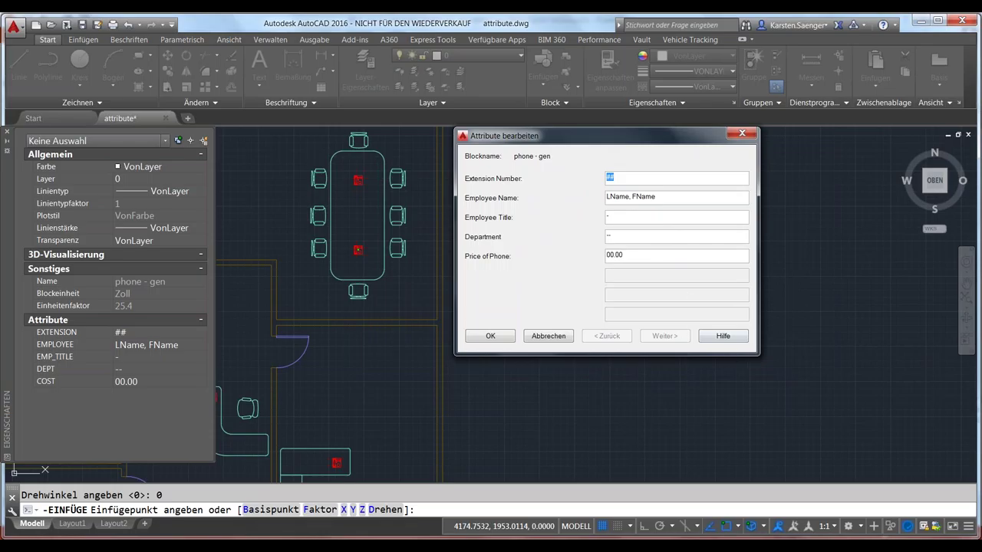
double_click(625, 256)
left_click_drag(627, 256, 606, 258)
left_click(690, 256)
left_click_drag(657, 259, 606, 258)
left_click(560, 339)
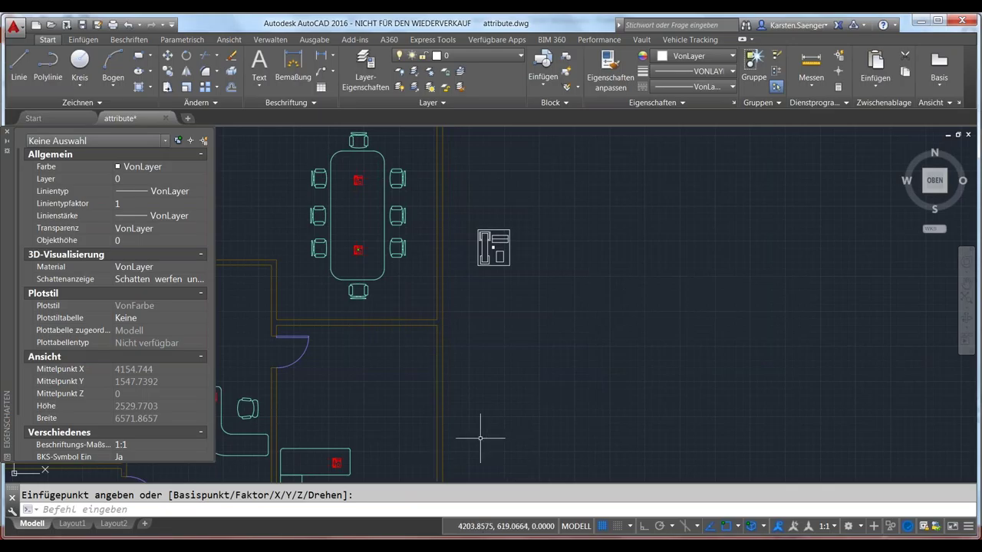
left_click(206, 511)
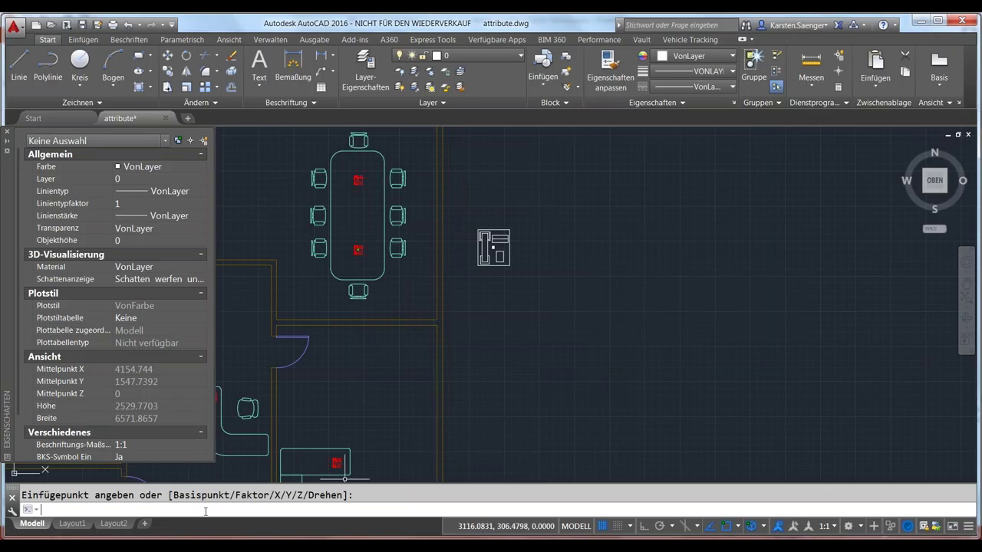
type("att")
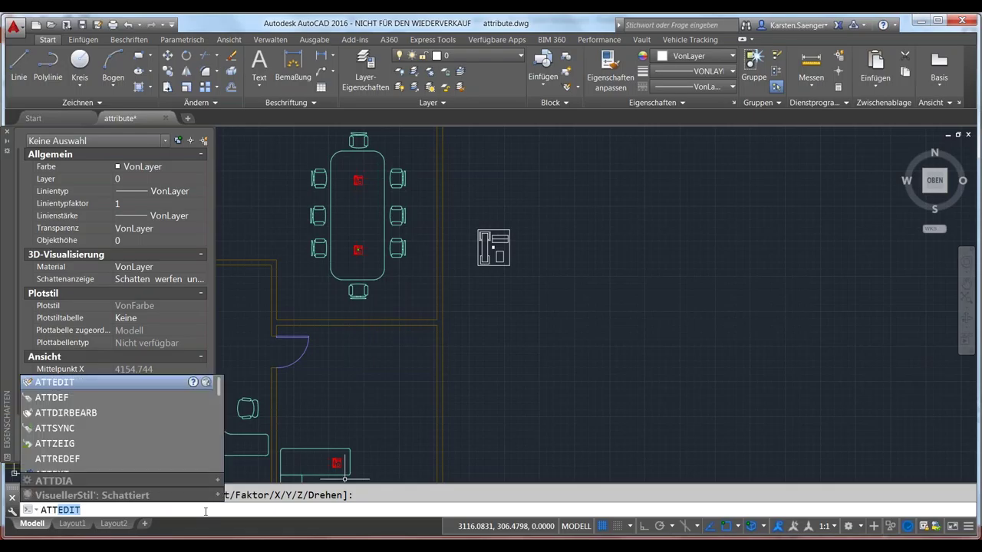
type("ipe")
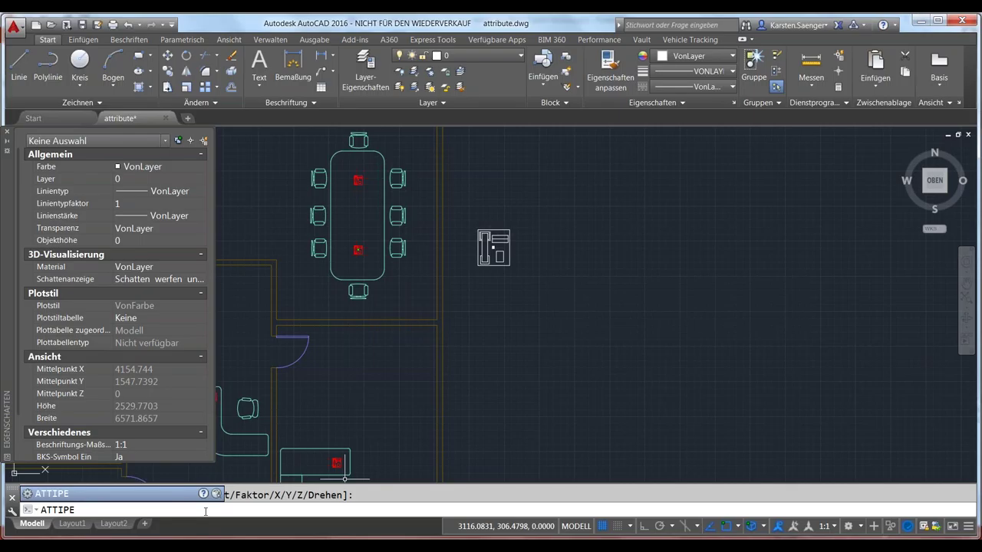
key("Return")
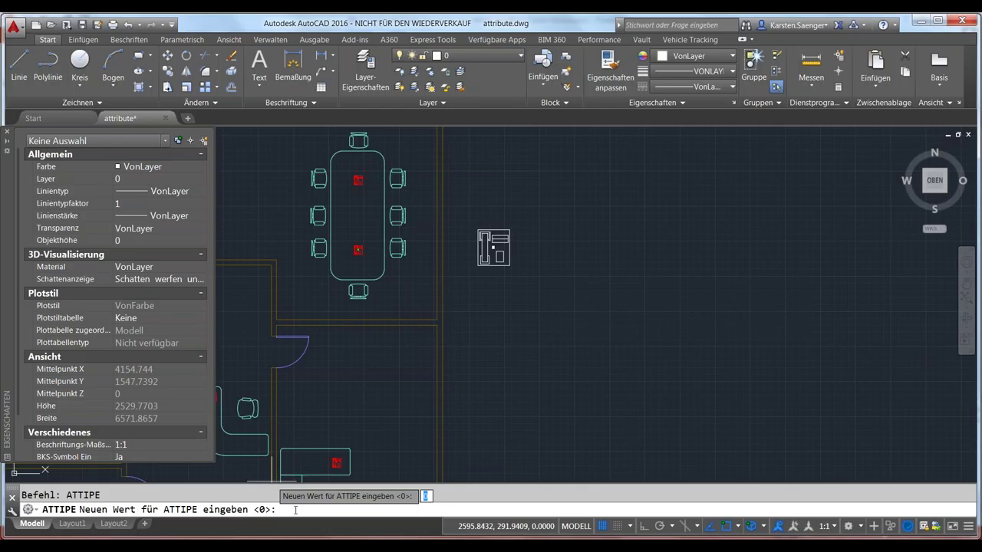
key("Escape")
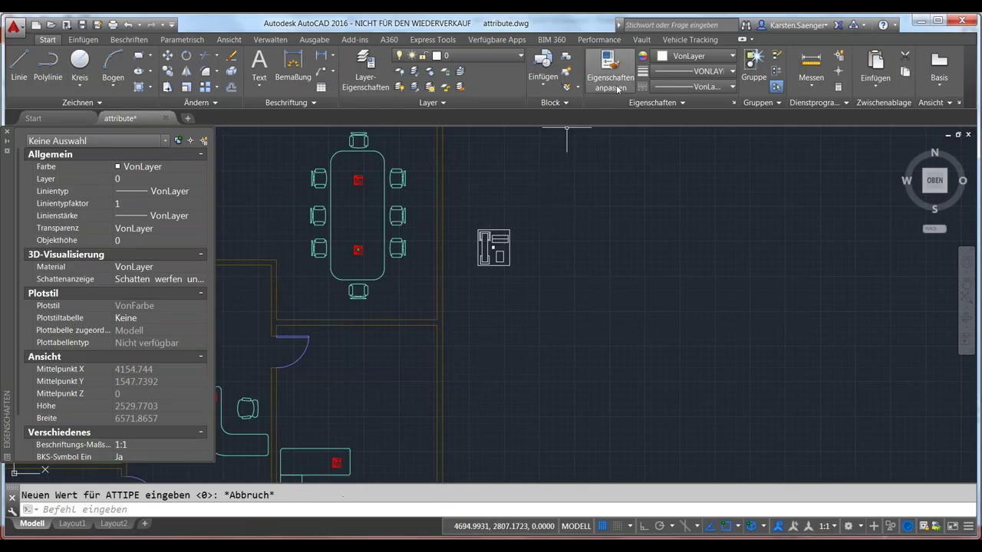
left_click(432, 42)
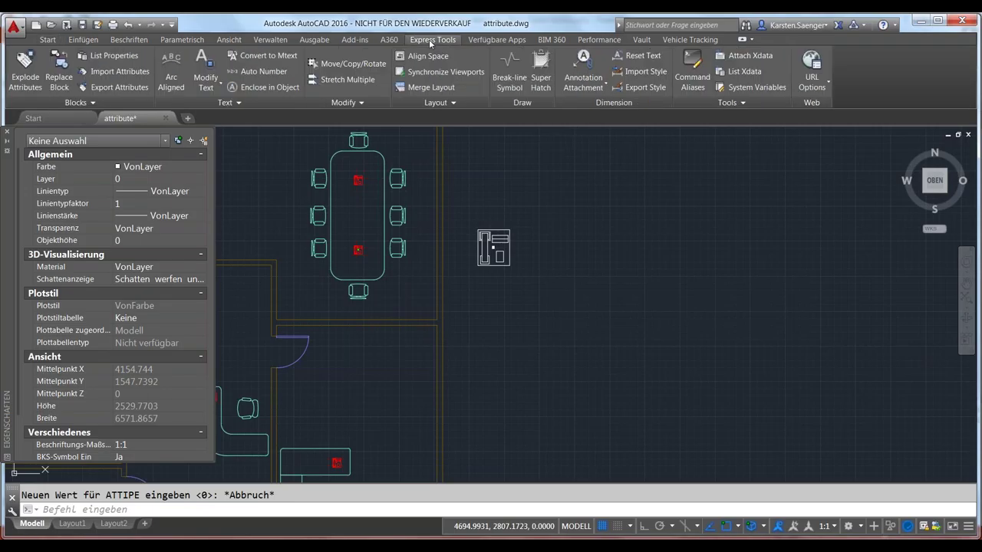
Look up ATTIPE in System Variables, confirm its value is 0, and close without changes
left_click(741, 89)
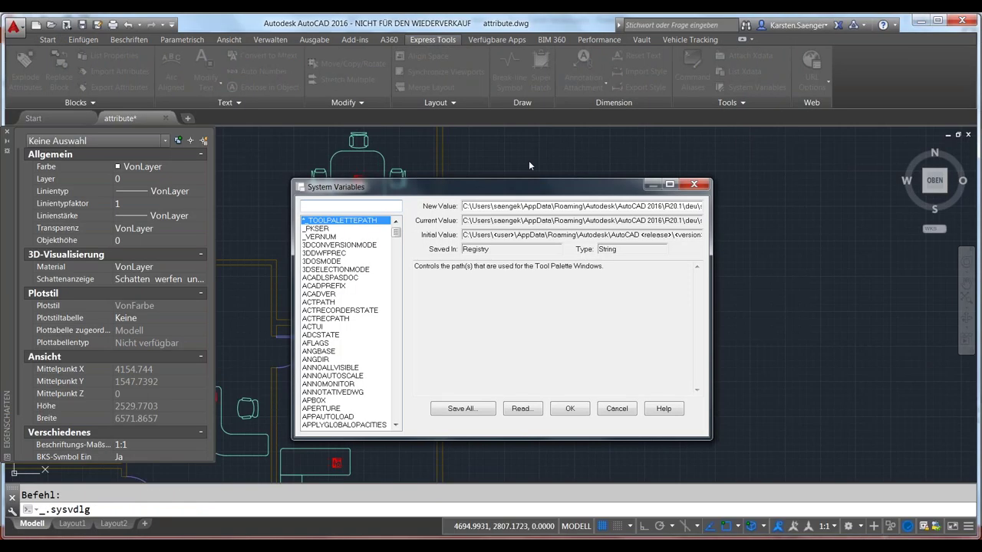
type("attip")
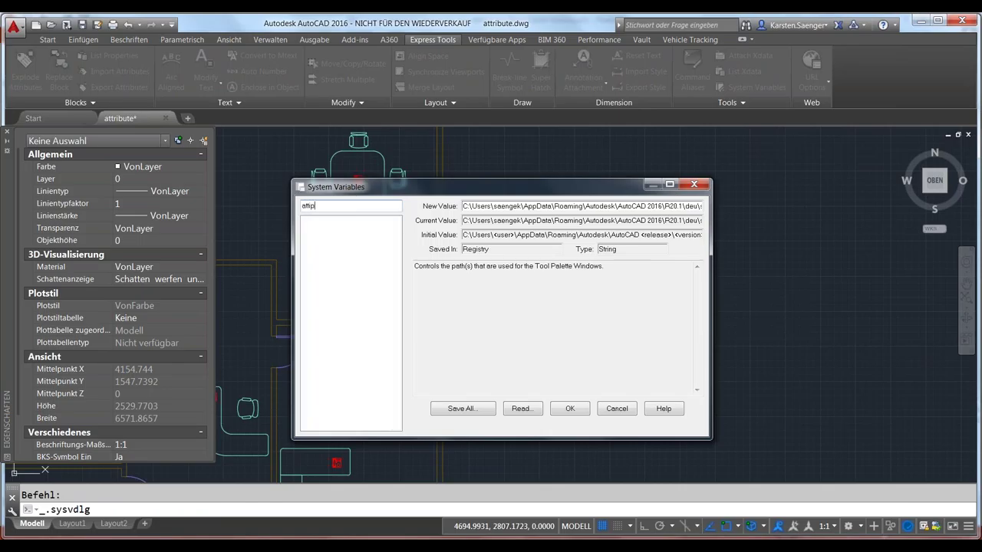
type("e")
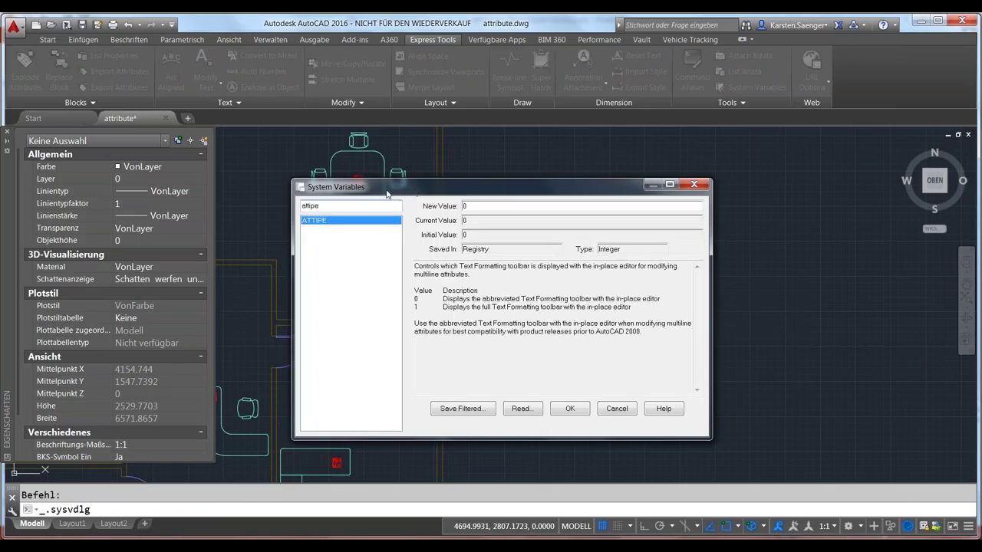
left_click(326, 221)
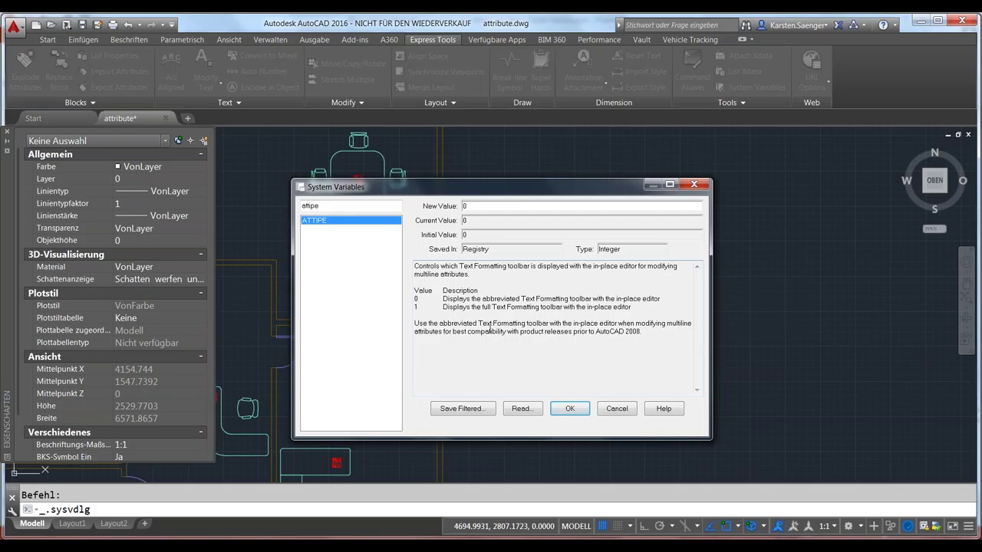
left_click(617, 408)
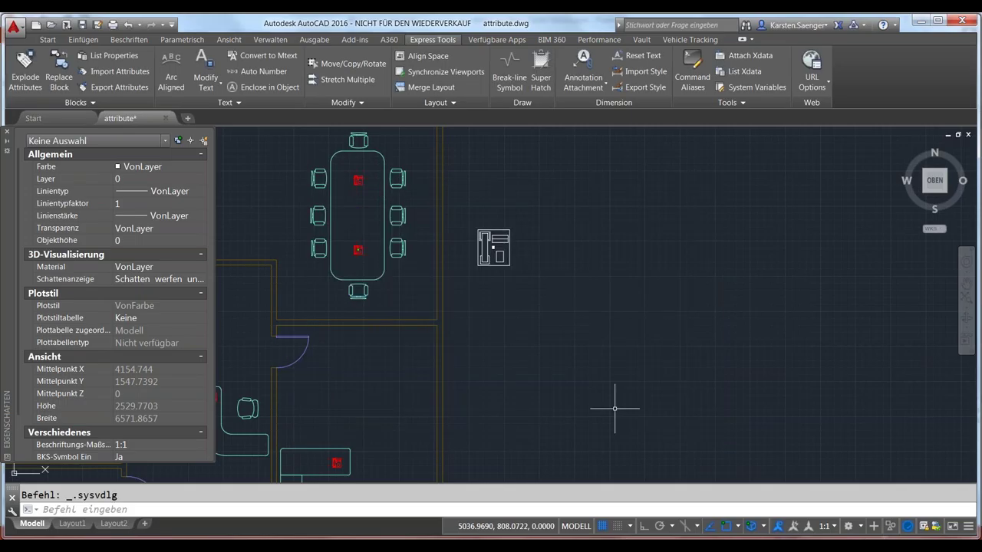
left_click(254, 511)
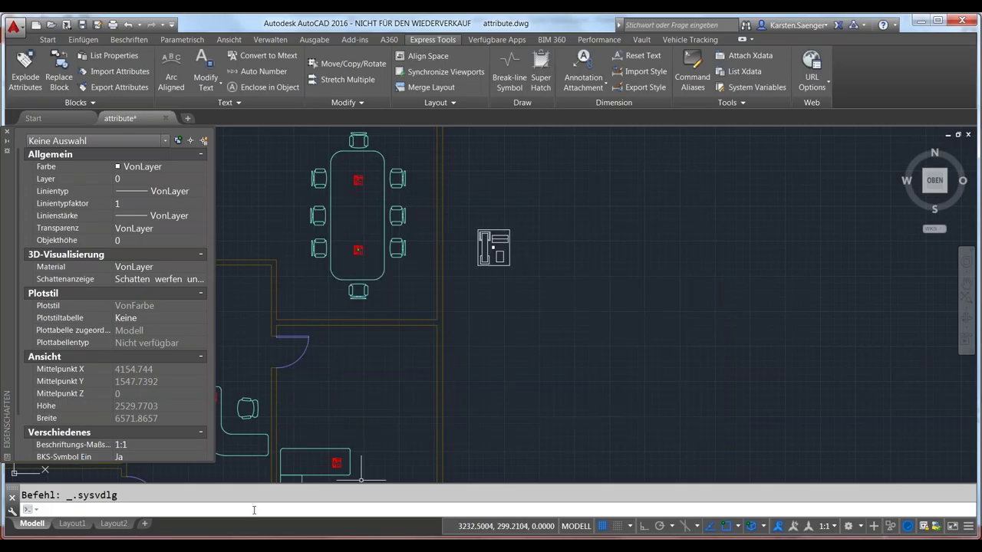
type("att")
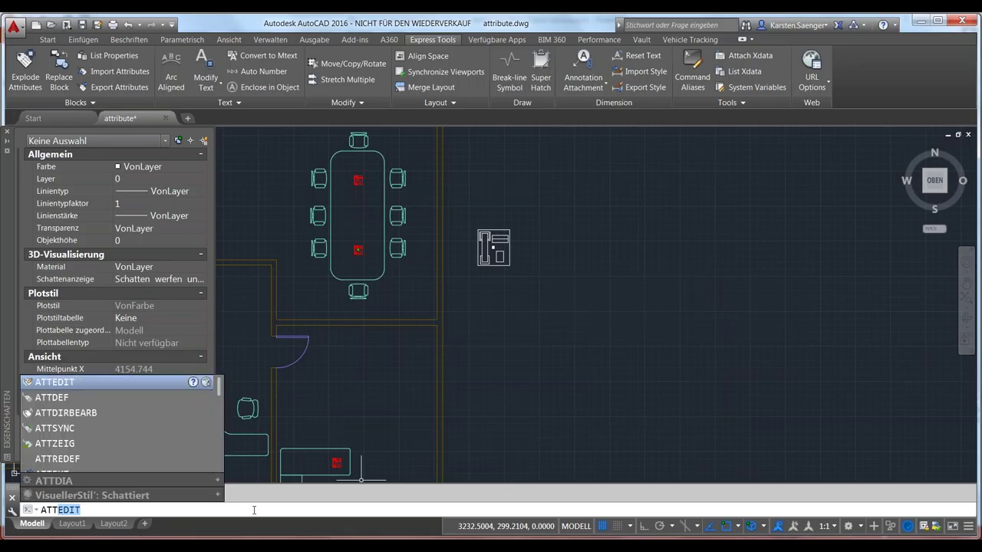
key("BackSpace")
key("BackSpace")
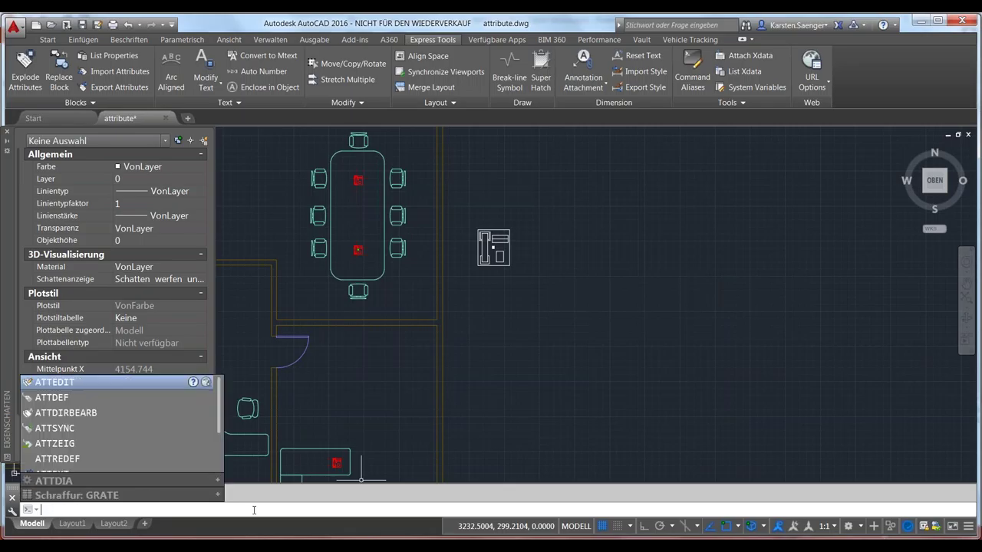
key("BackSpace")
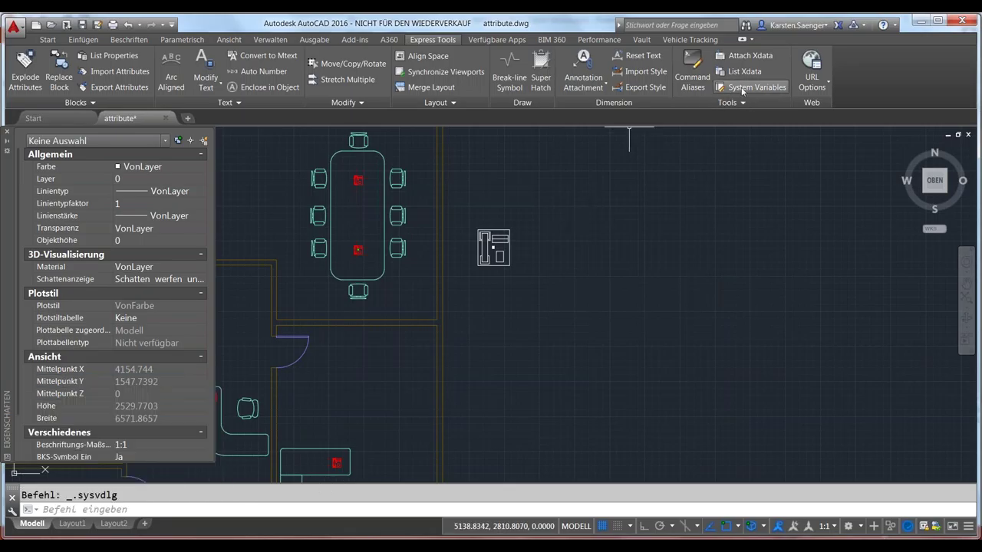
left_click(752, 87)
double_click(372, 208)
type("attipe")
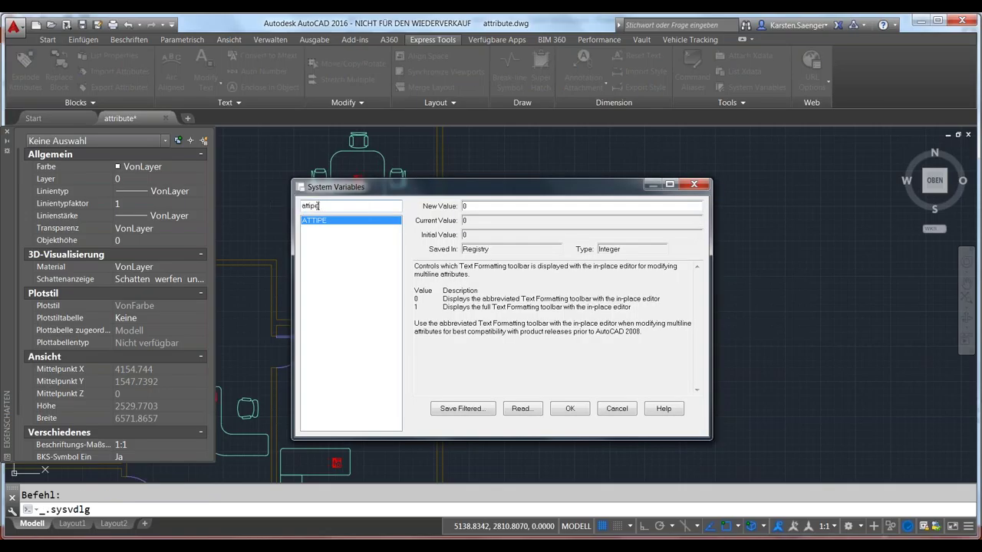
key("BackSpace")
key("BackSpace")
type("dia")
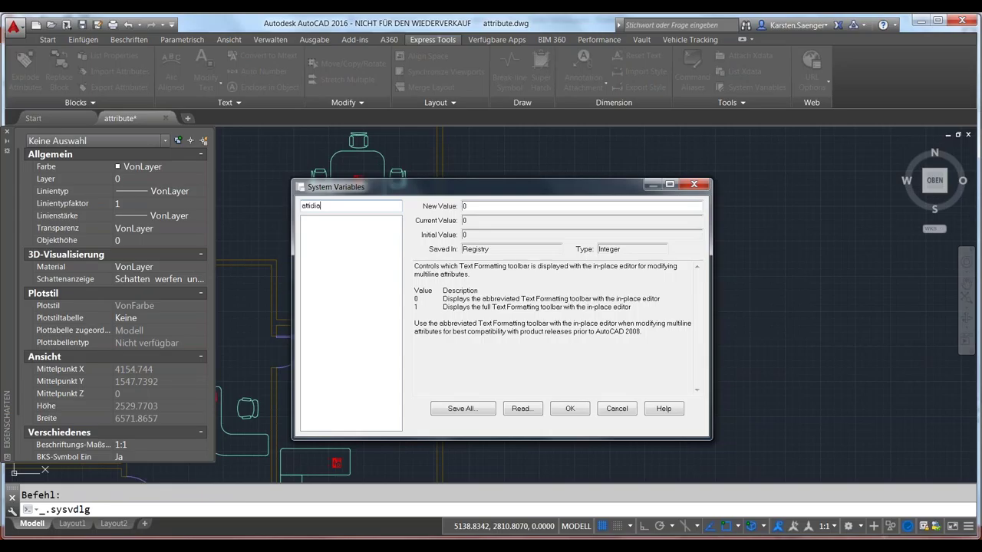
key("Return")
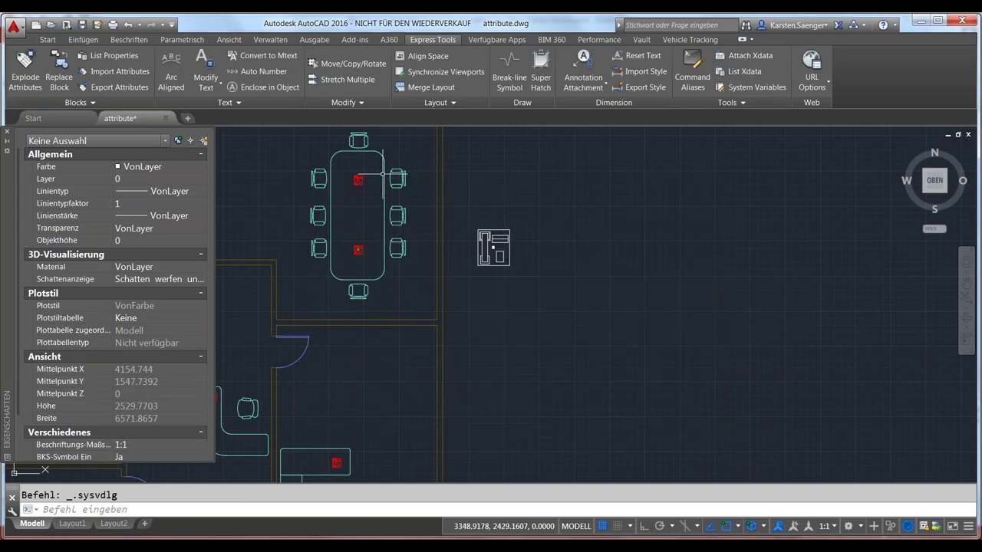
left_click(750, 88)
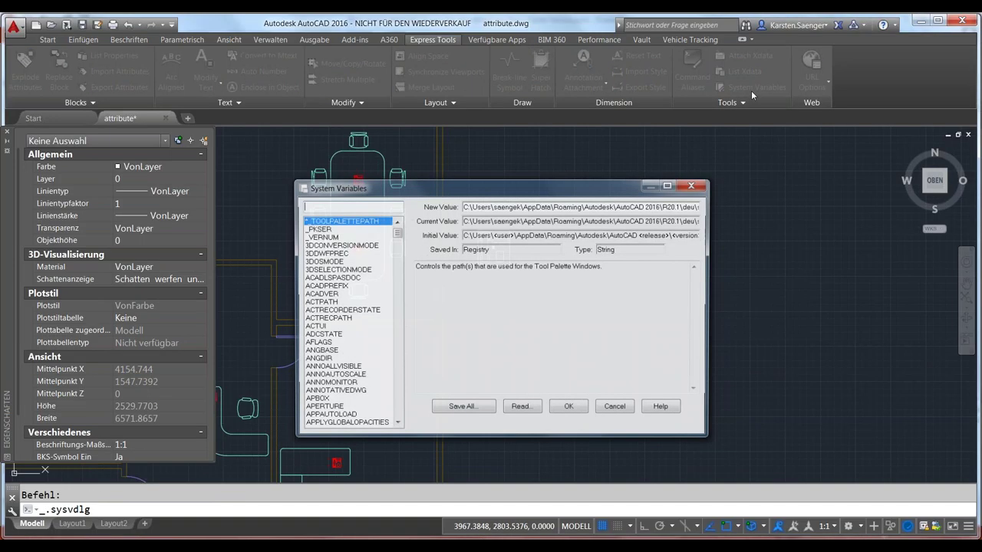
type("attdia")
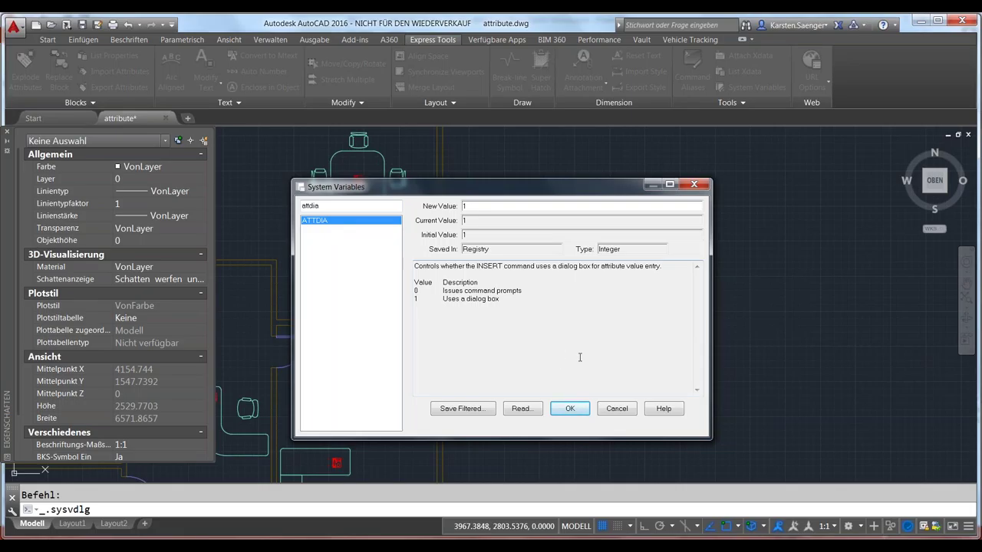
left_click_drag(523, 192, 513, 187)
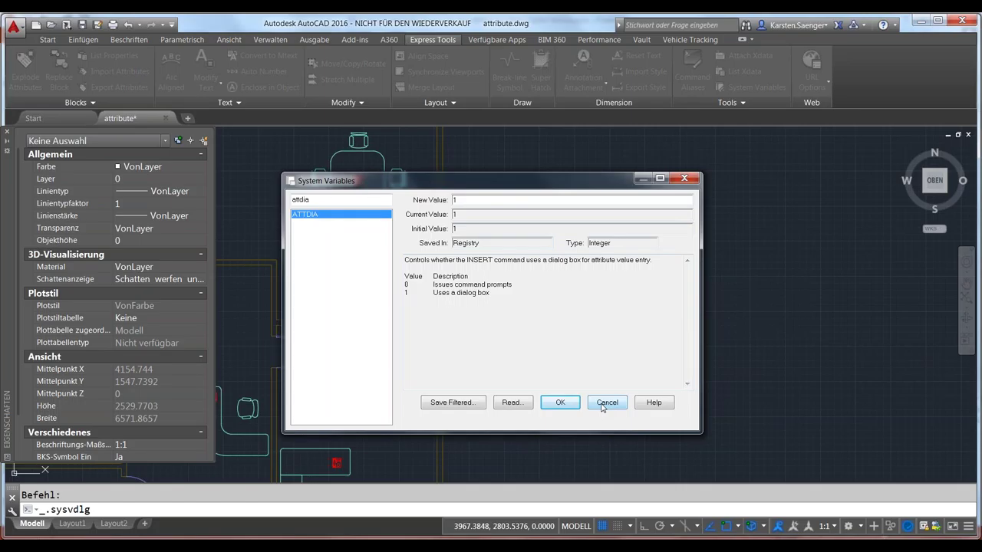
double_click(301, 199)
type("aa")
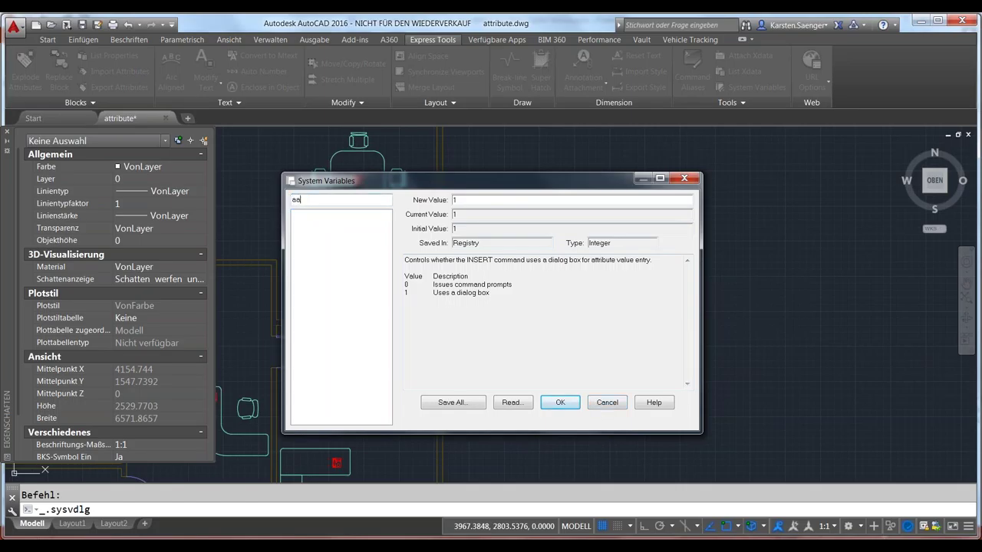
key("BackSpace")
type("tt")
type("req")
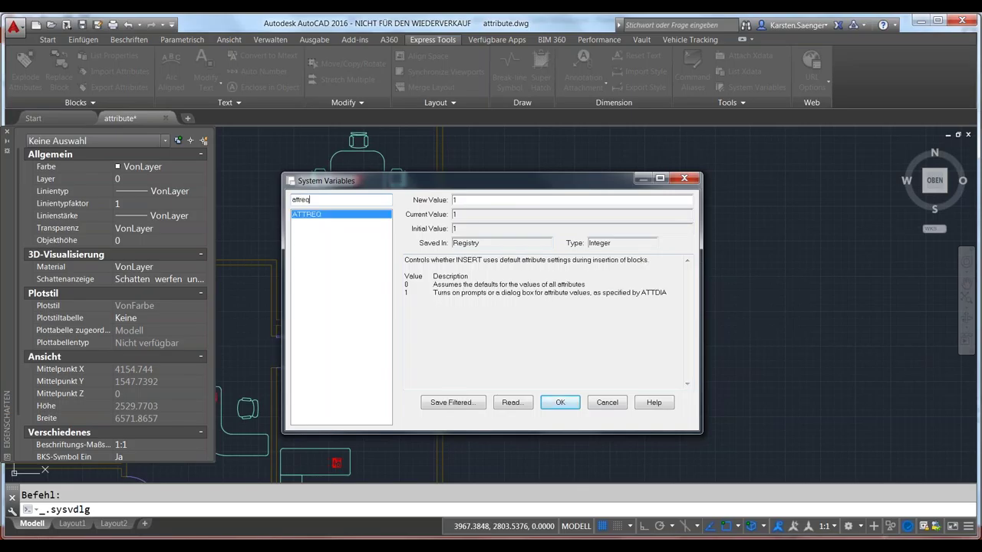
left_click(313, 221)
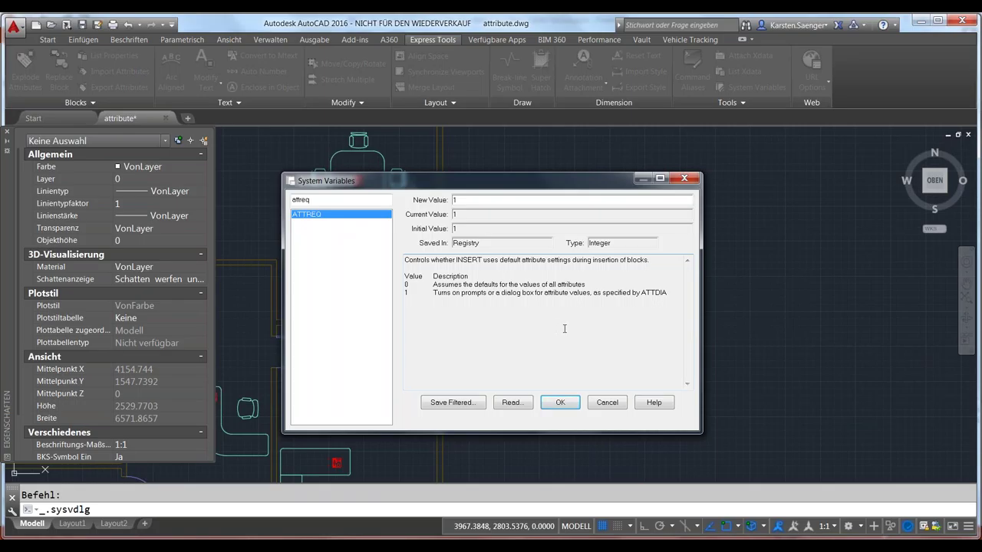
left_click(603, 407)
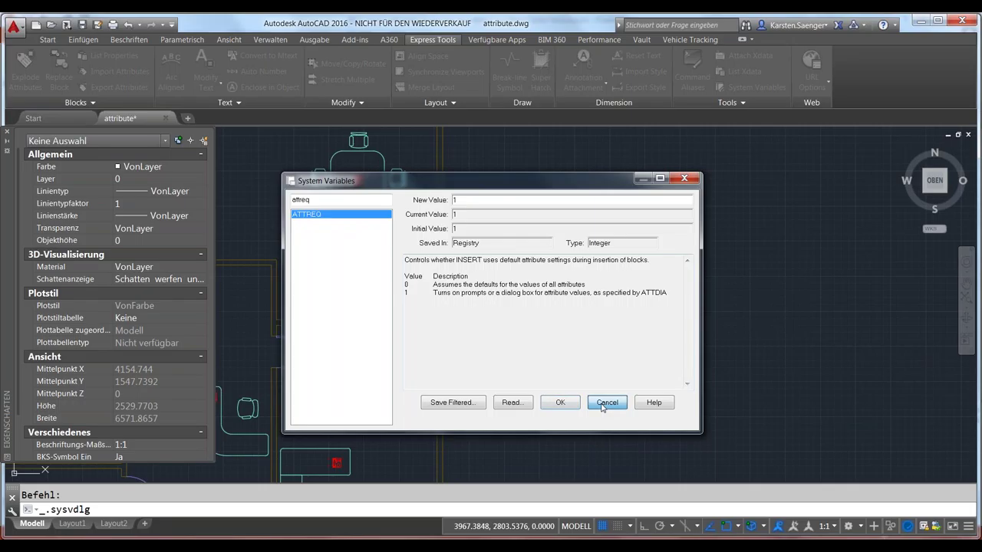
left_click(598, 403)
left_click(596, 400)
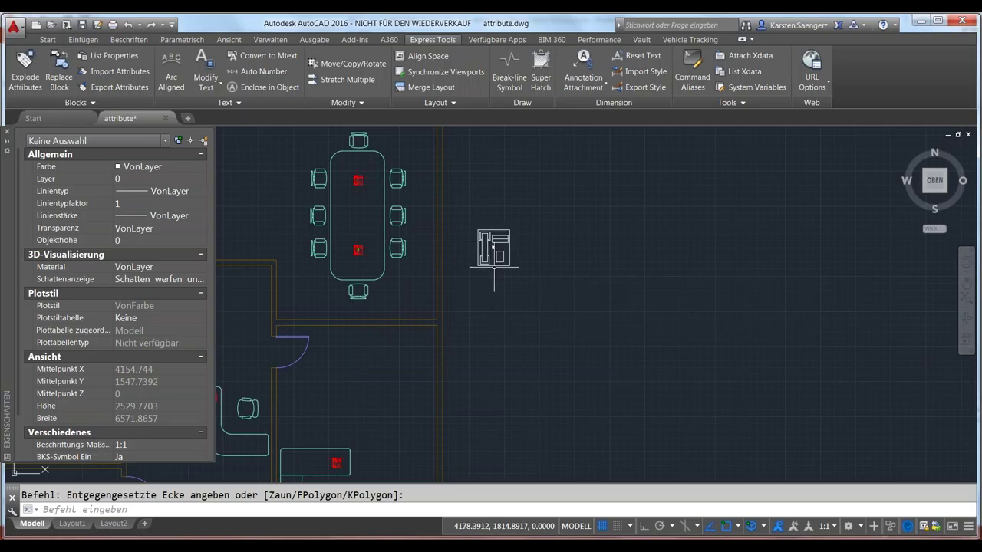
left_click(489, 511)
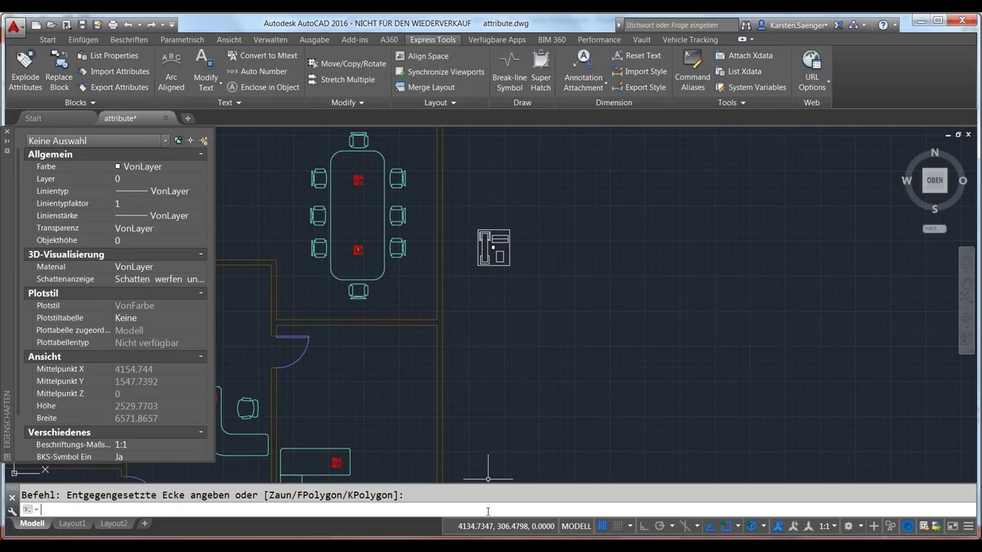
type("b")
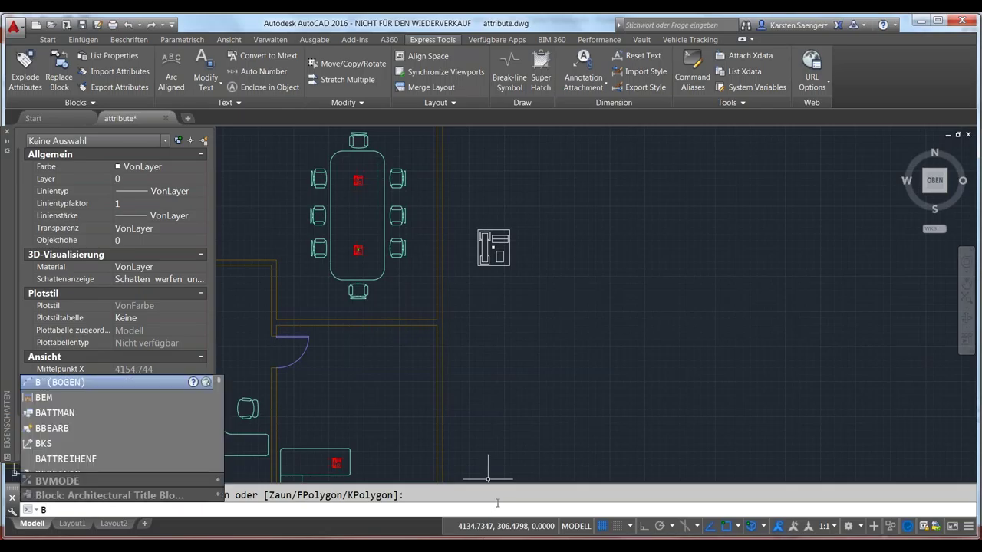
type("earb")
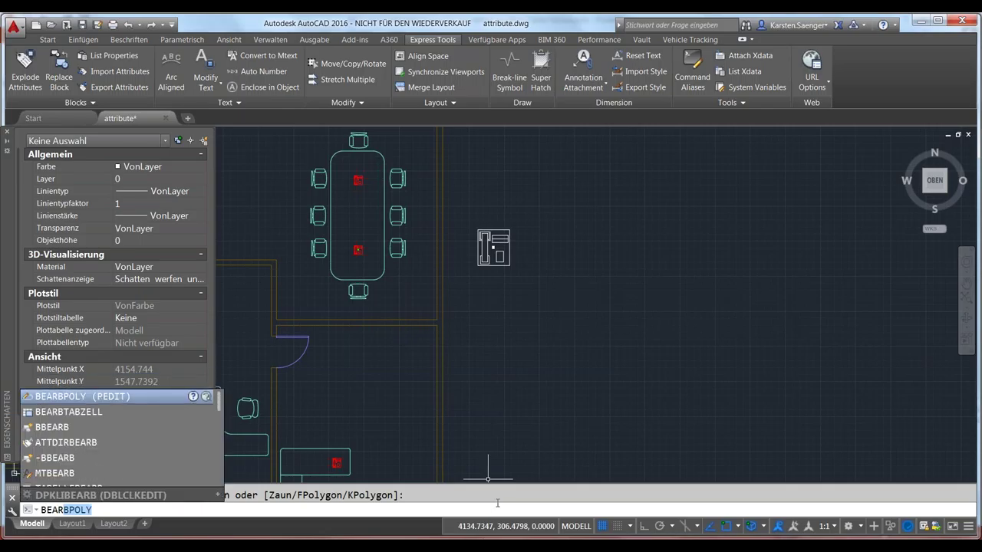
key("BackSpace")
key("BackSpace")
key("BackSpace")
key("BackSpace")
key("BackSpace")
type("BB")
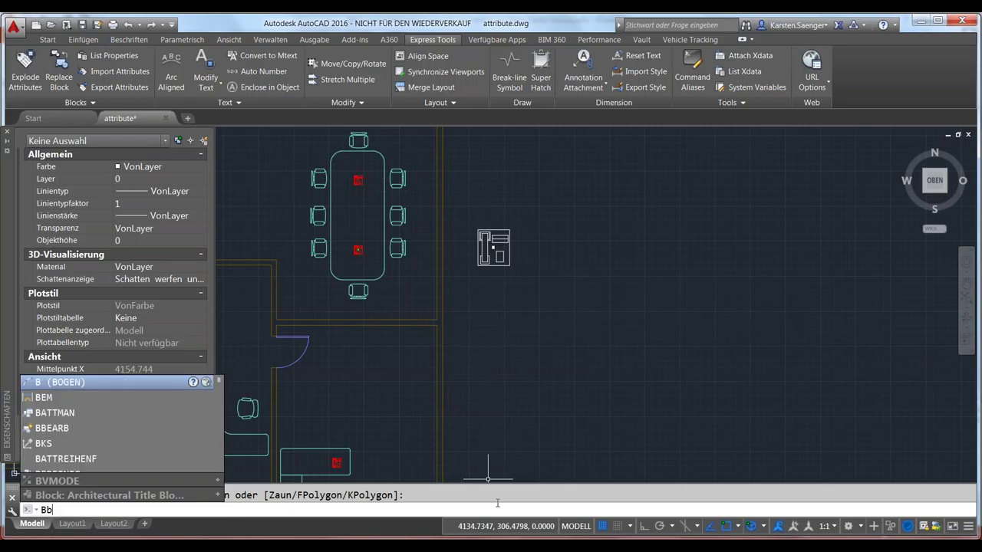
type("earb")
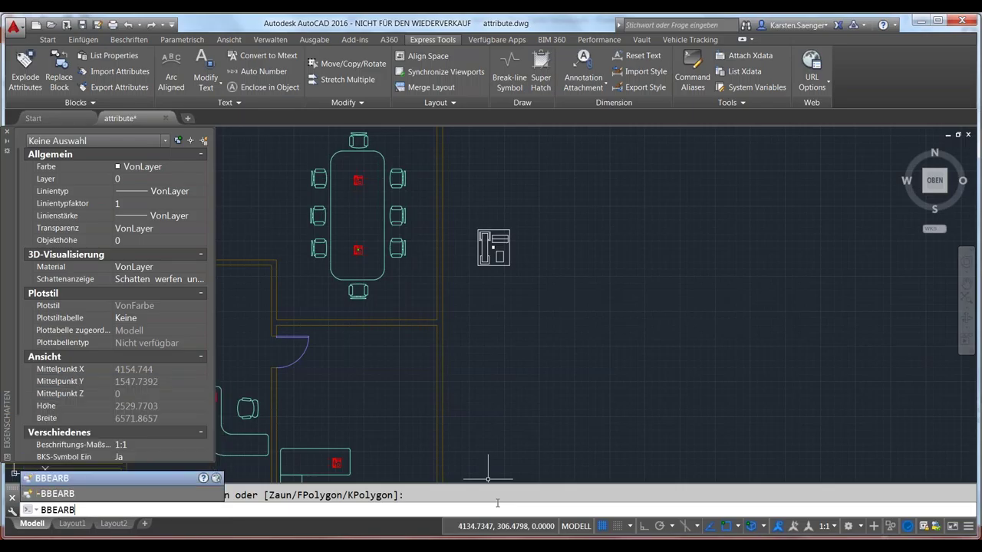
key("Return")
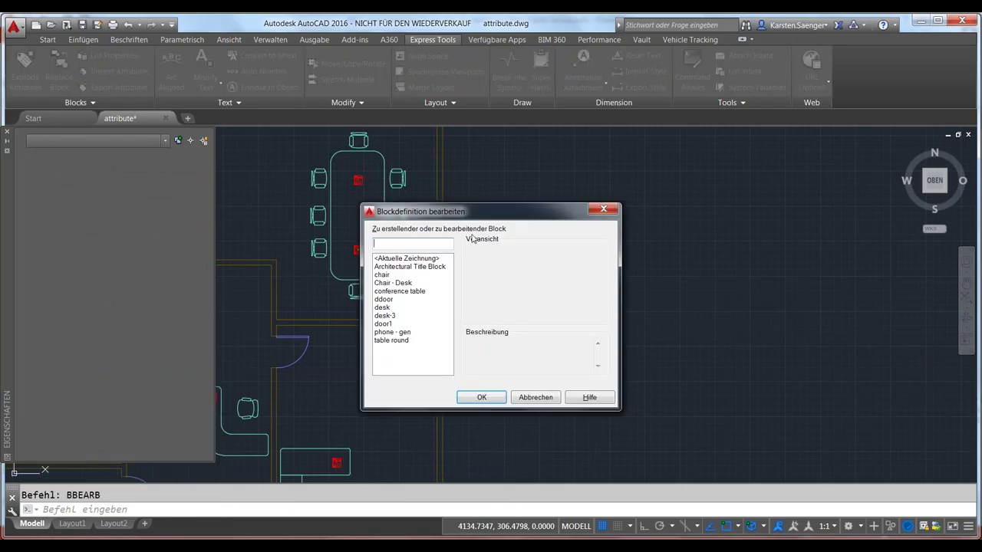
left_click_drag(477, 215, 622, 159)
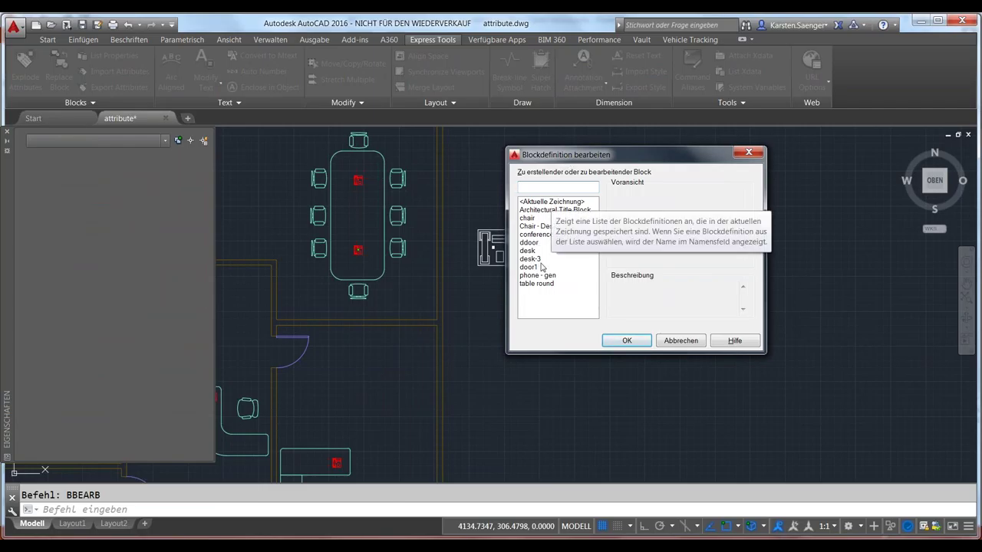
left_click_drag(551, 160, 591, 166)
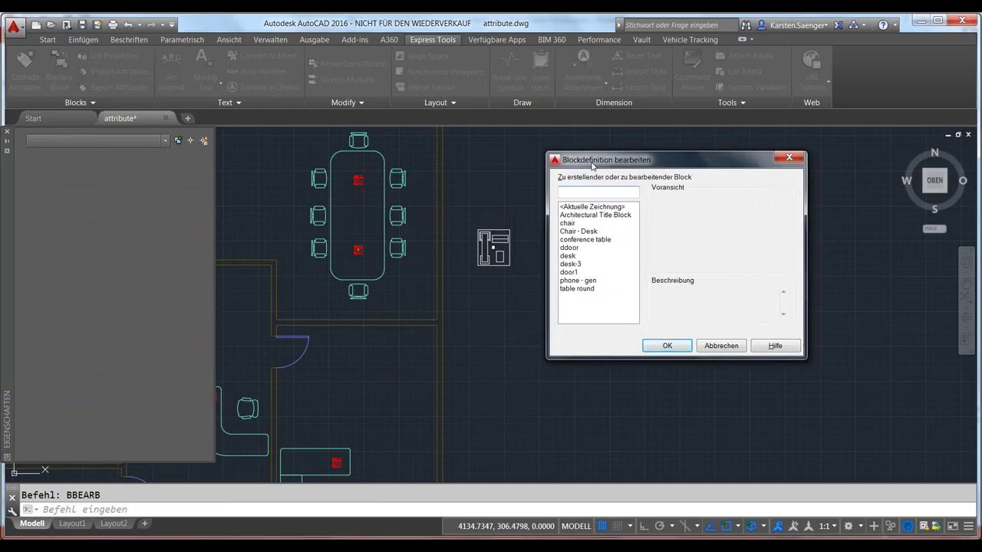
left_click(716, 349)
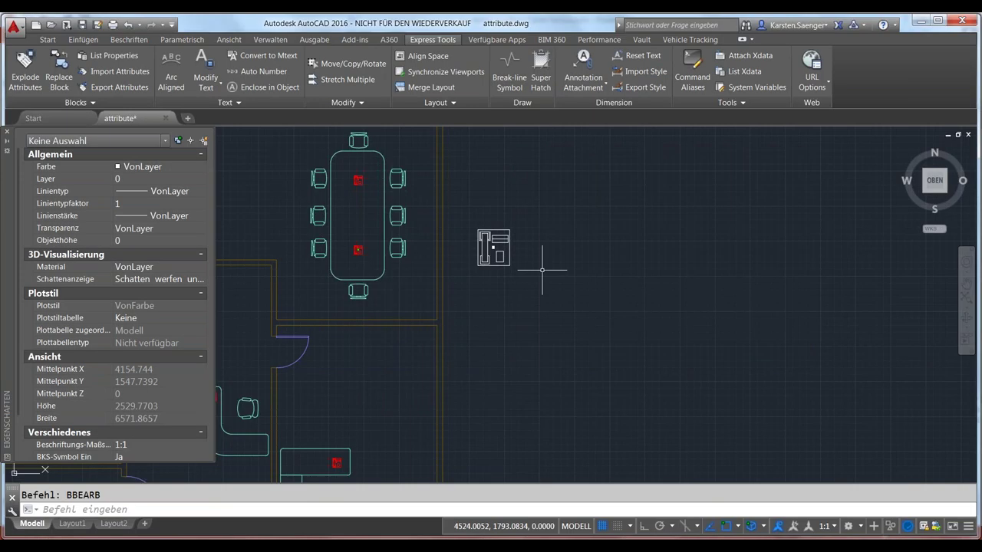
Open the phone block in the Block Editor from its context menu, then close it again
left_click(497, 252)
right_click(537, 204)
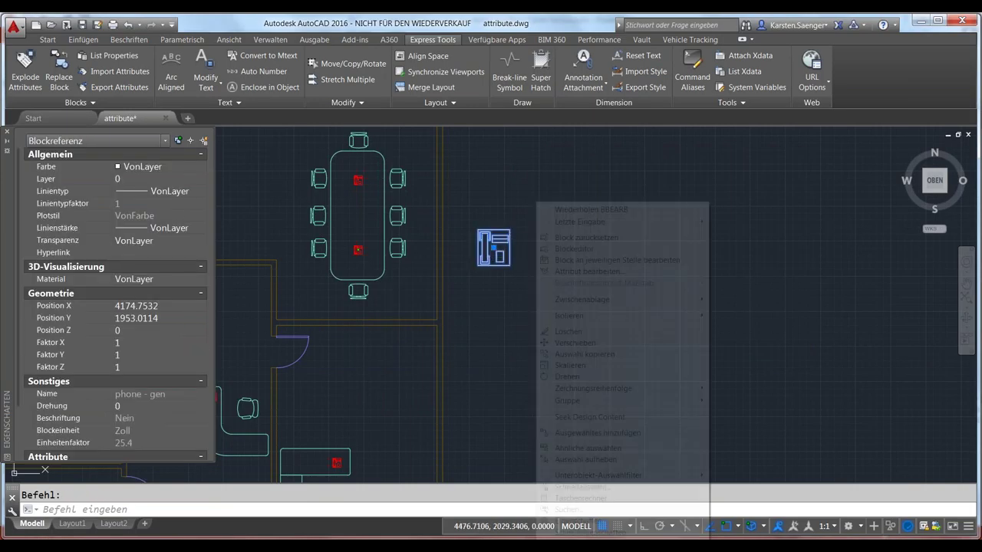
left_click(577, 249)
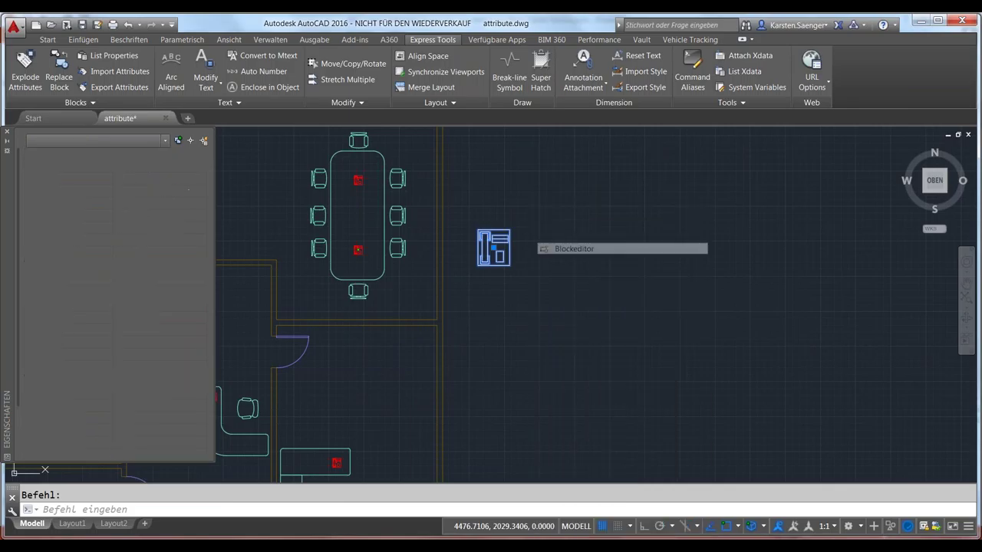
left_click(948, 73)
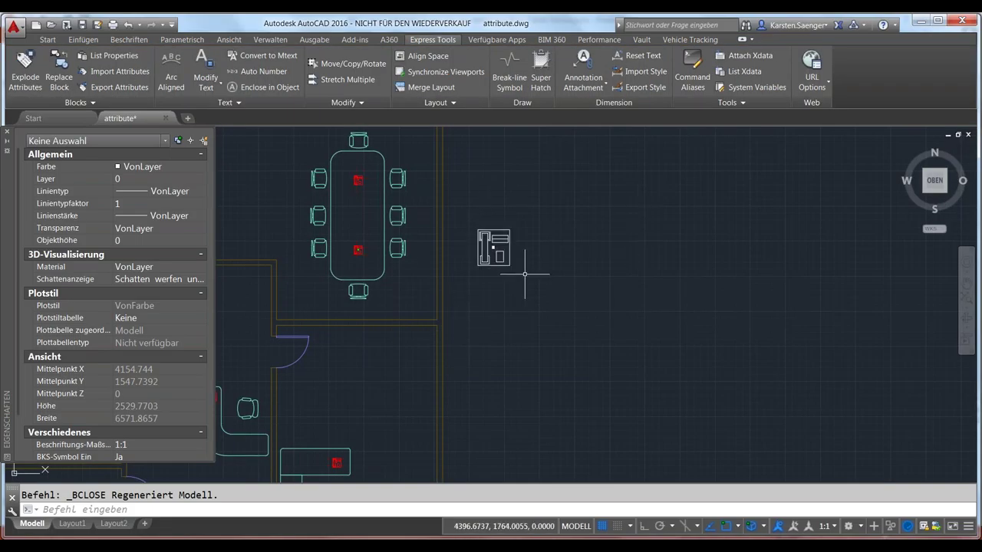
Run the -BBEARB command to list the drawing's block definitions
type("-BBEARB")
key("Home")
key("Delete")
key("Return")
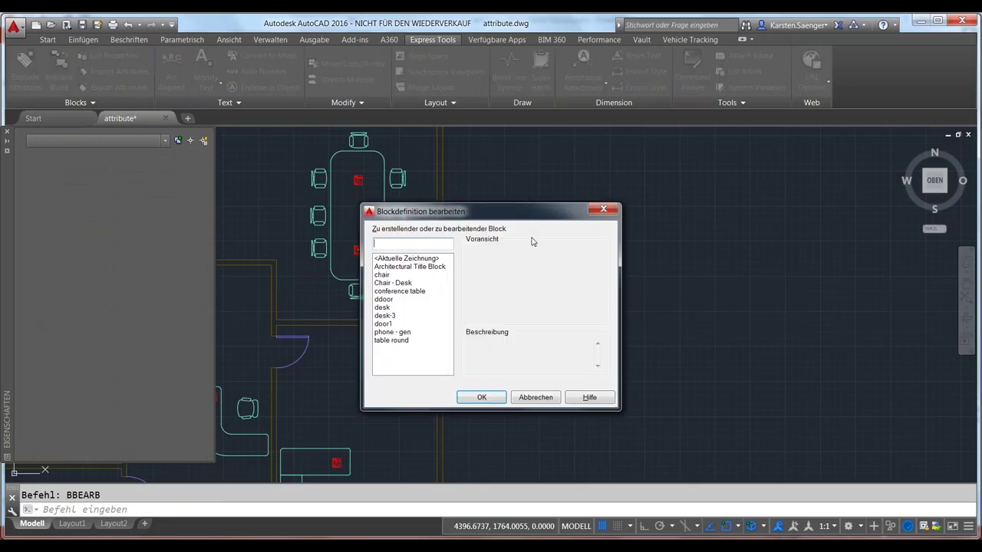
Choose phone - gen in Blockdefinition bearbeiten and open it in the Block Editor
left_click_drag(517, 214, 636, 146)
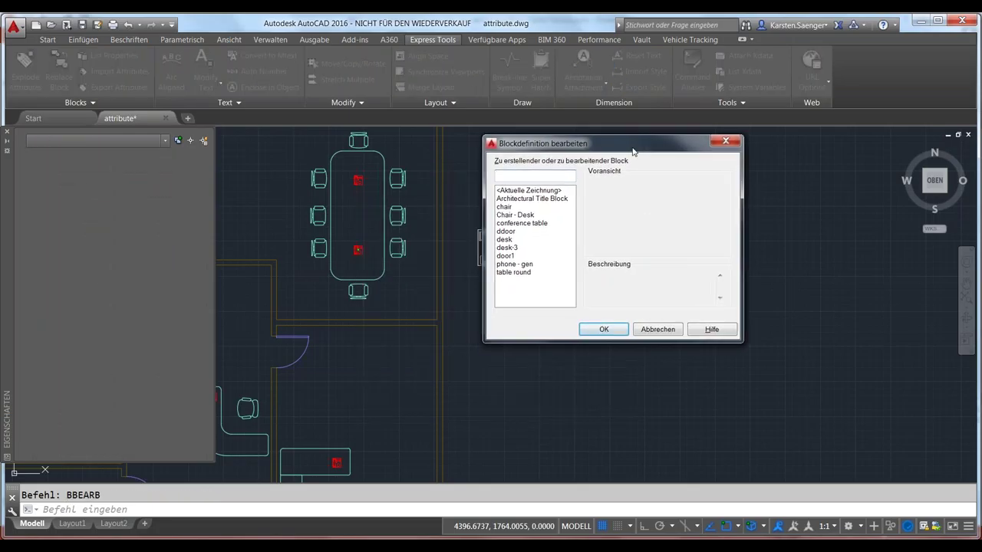
left_click(521, 265)
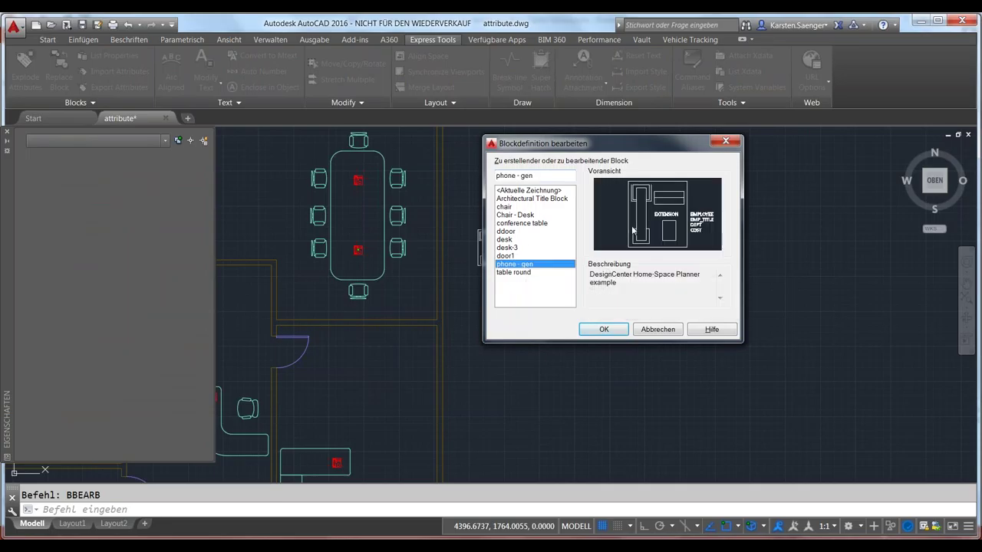
left_click(604, 330)
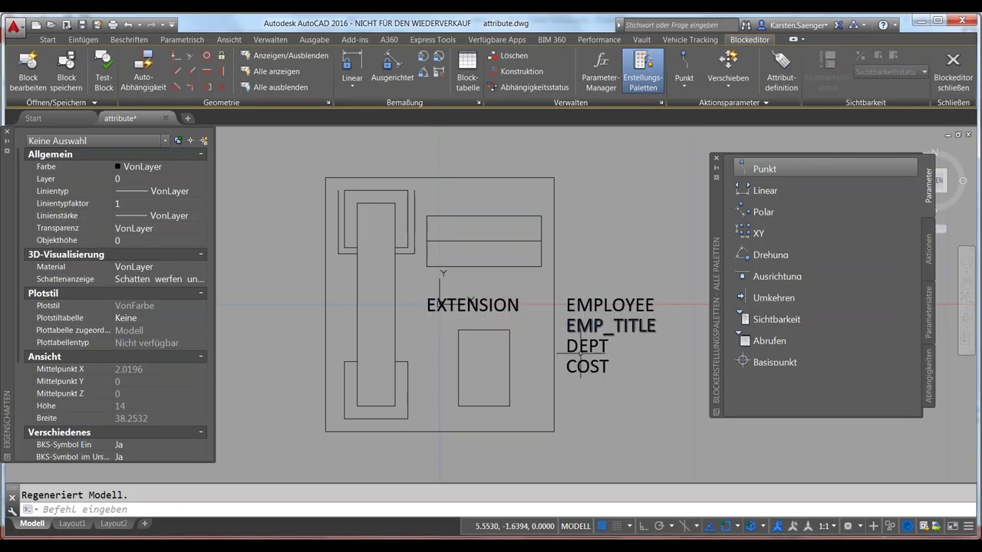
Start a new attribute definition, check Mehrzeilig, and uncheck Position sperren
left_click(779, 77)
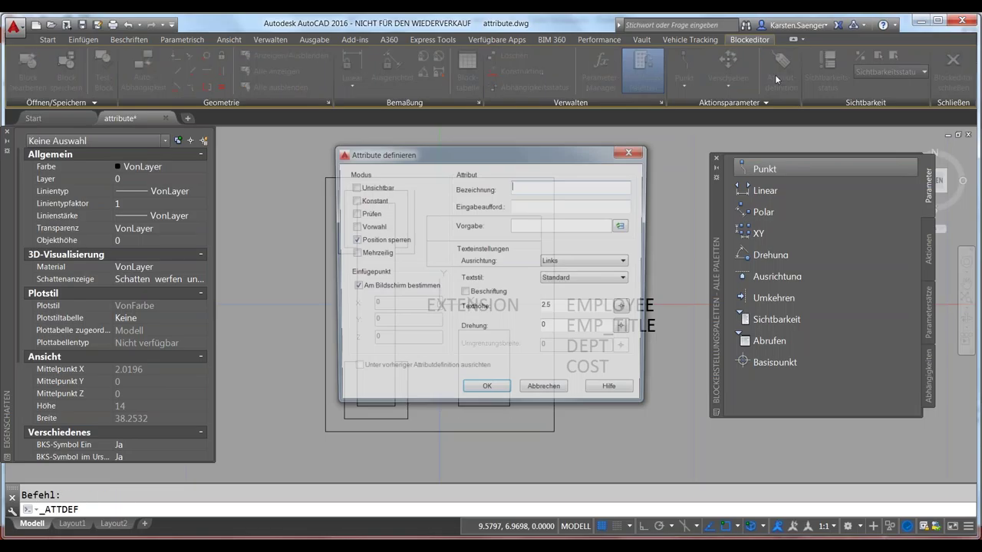
mouse_move(575, 159)
left_mouse_down()
mouse_move(485, 27)
mouse_move(509, 54)
left_mouse_up()
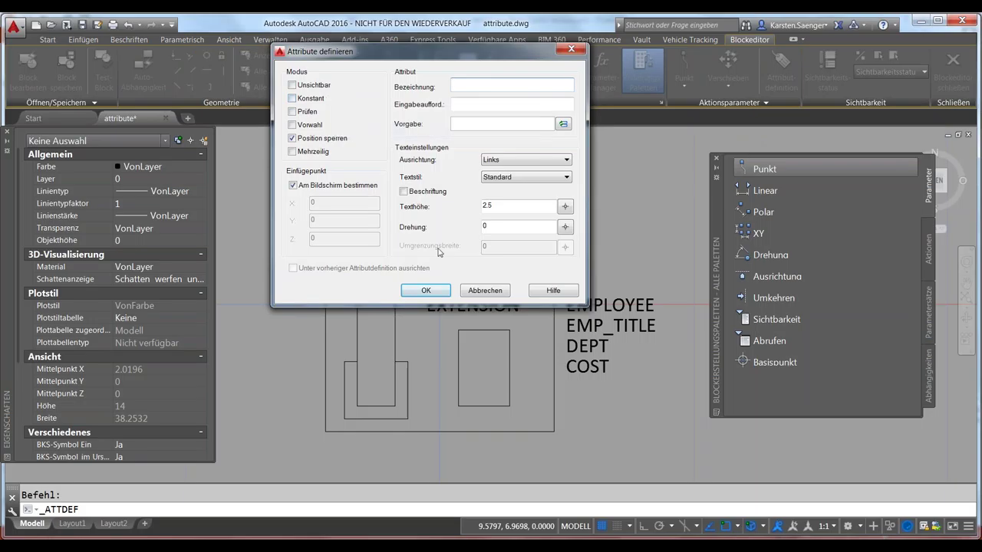
left_click_drag(427, 56, 230, 171)
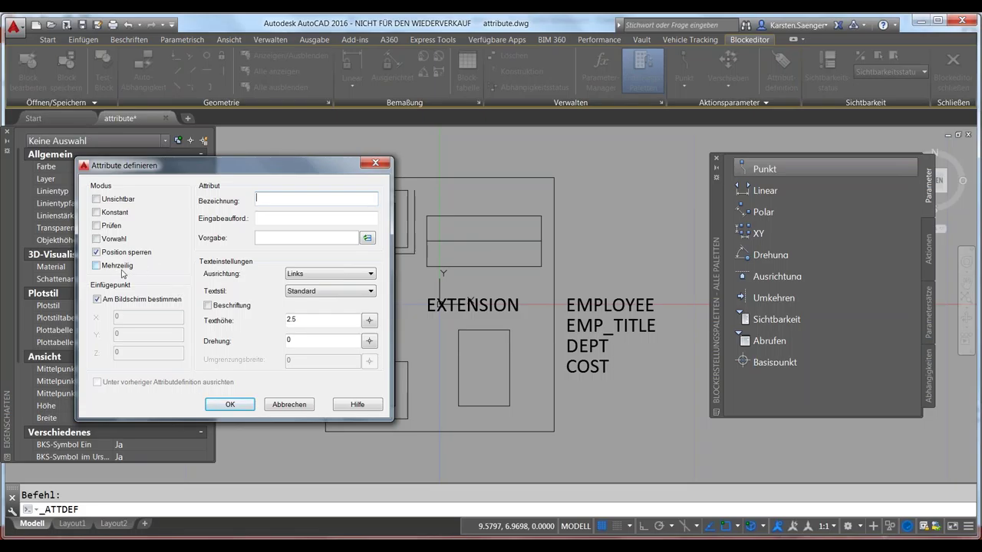
left_click(117, 266)
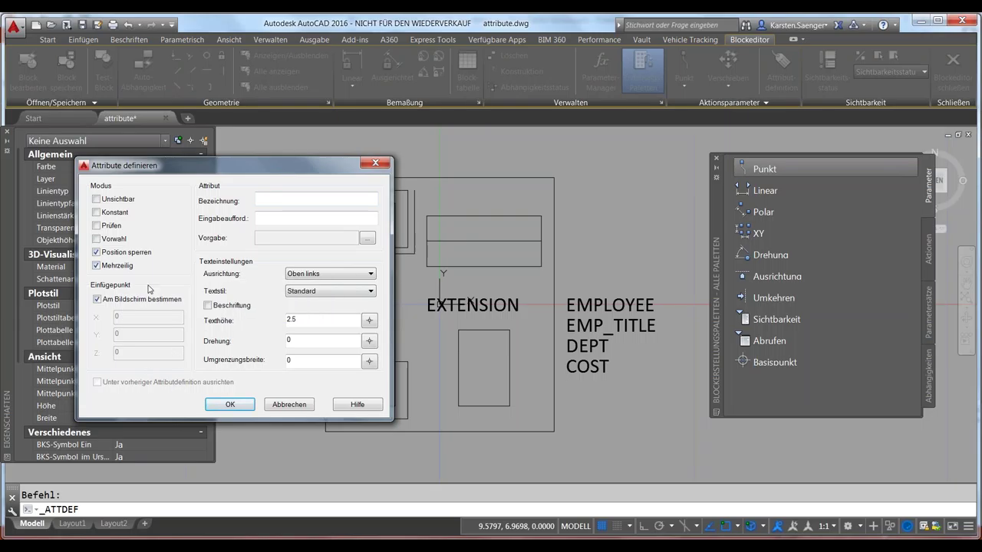
left_click(135, 258)
left_click(258, 200)
Enter tag Hersteller with prompt 'Hersteller eingeben', then cancel placement to revise the settings
type("ersteller")
left_click_drag(215, 165, 233, 156)
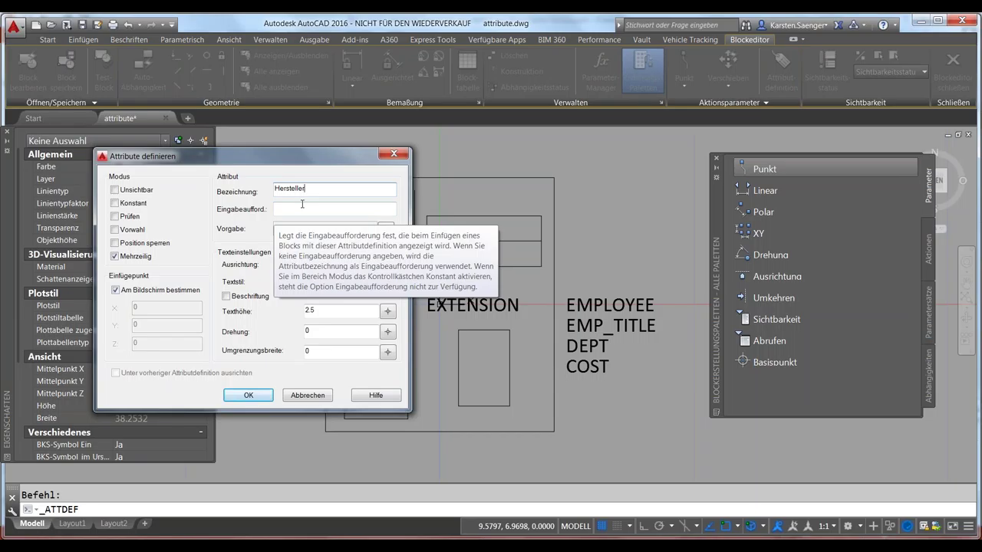
type("B")
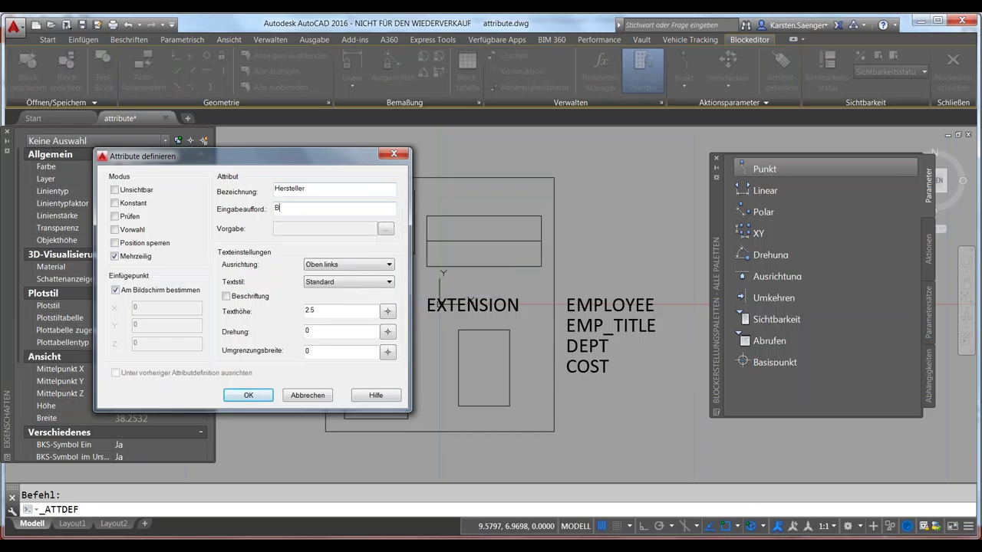
type("itte")
key("BackSpace")
key("BackSpace")
key("BackSpace")
key("BackSpace")
type("Hersteller eingebe")
key("Tab")
key("Return")
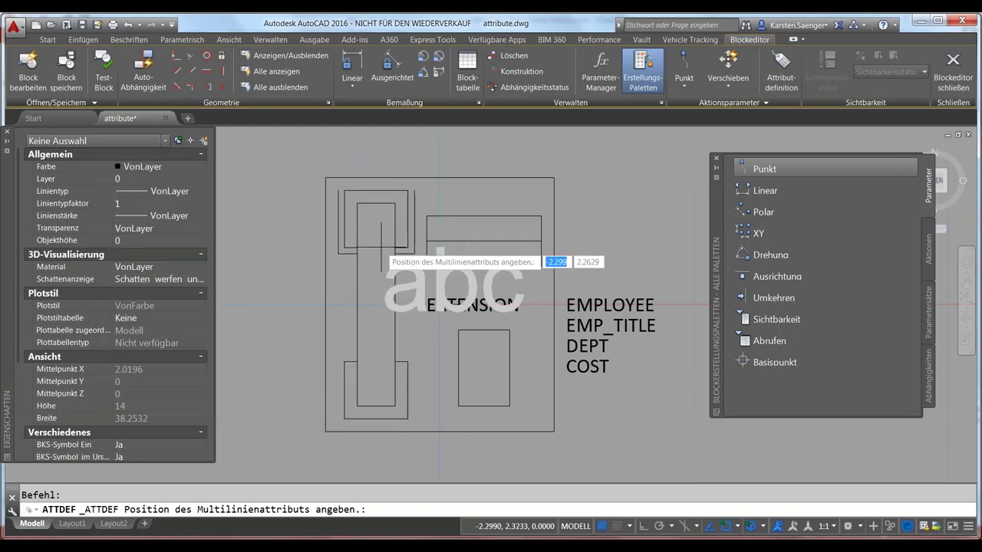
key("Escape")
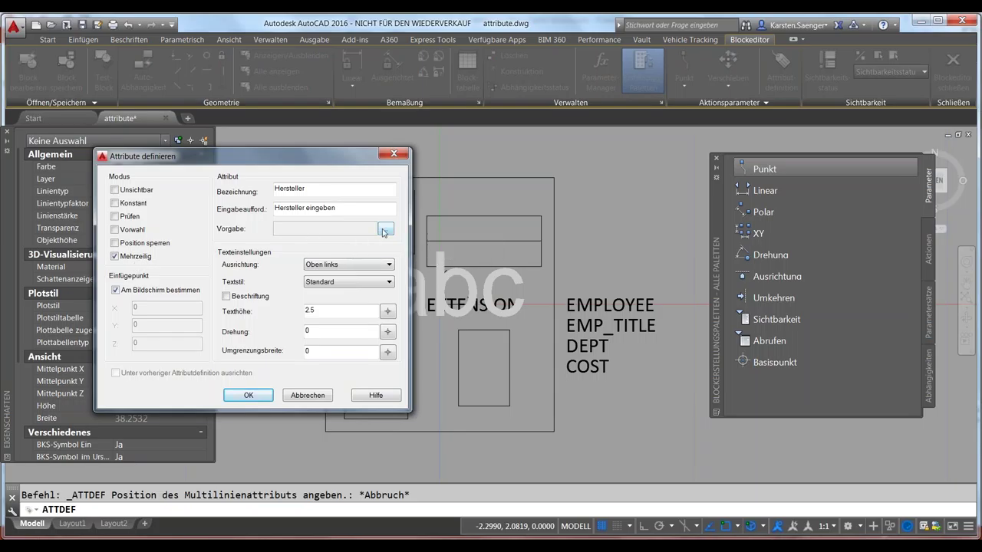
Make Hersteller a single-line attribute with default value 'unbekannt' and zoom out for placement
left_click(384, 232)
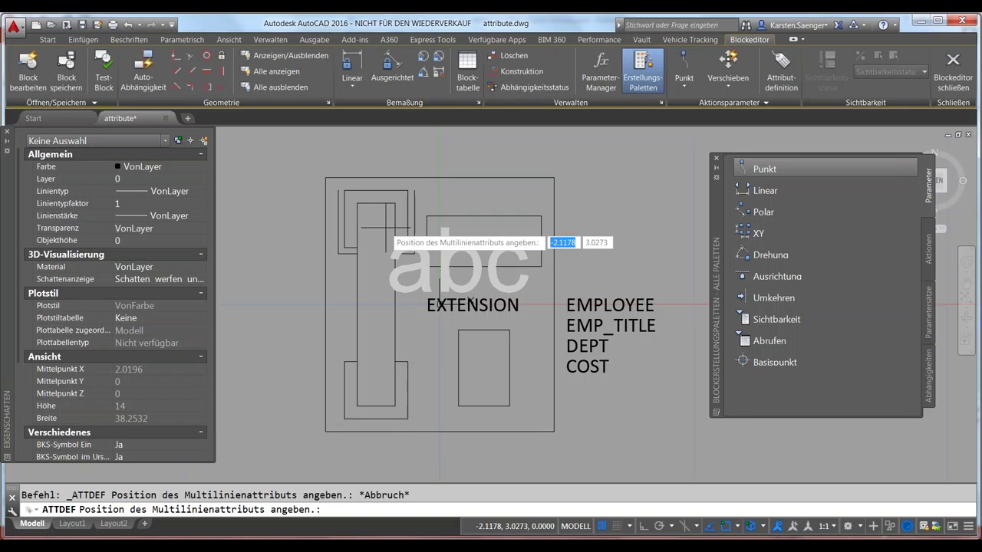
key("Escape")
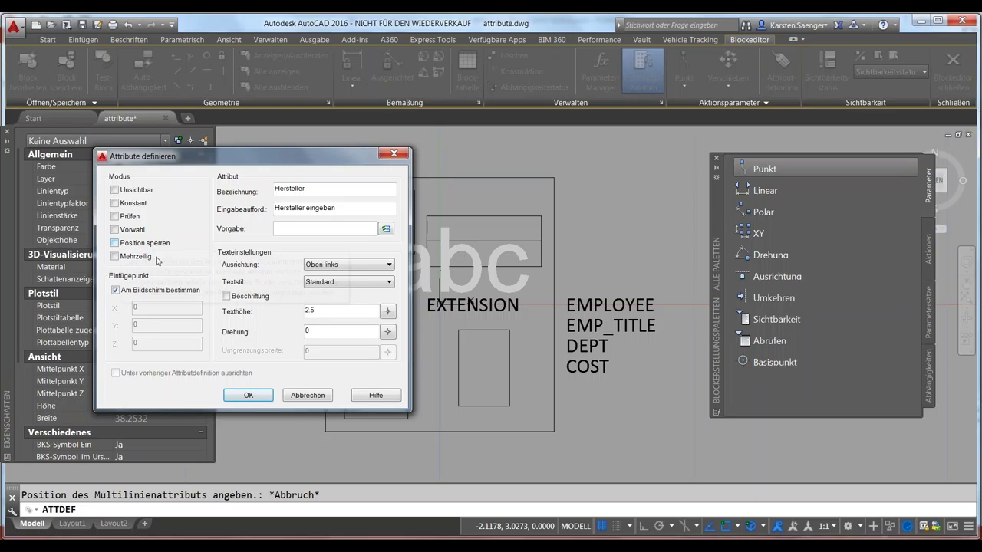
type("unbek")
type("annt")
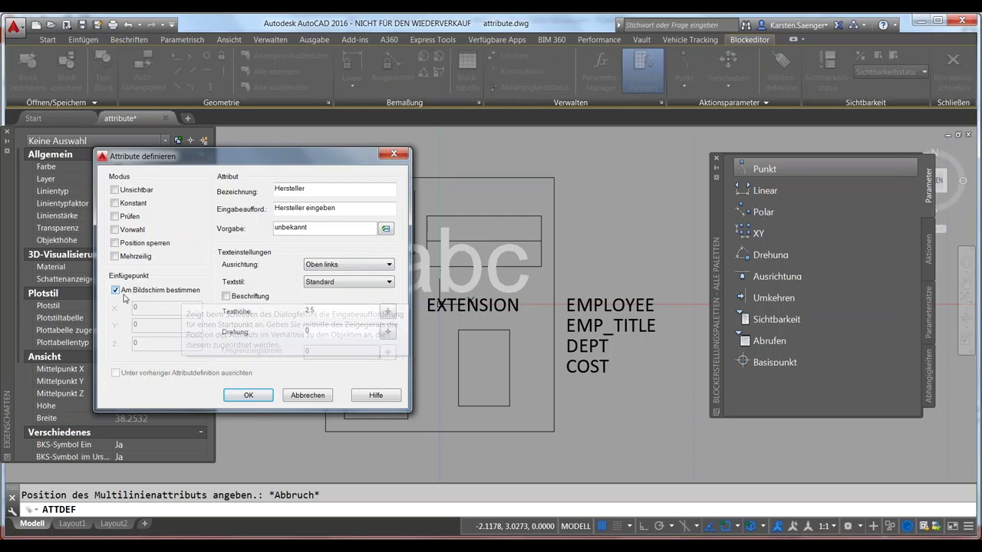
left_click(233, 395)
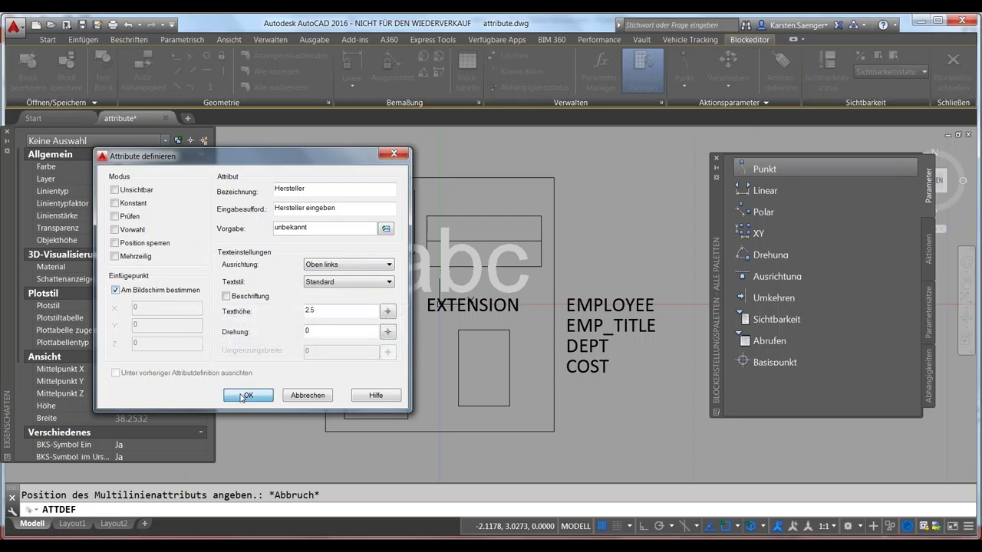
scroll(373, 342, "down", 1)
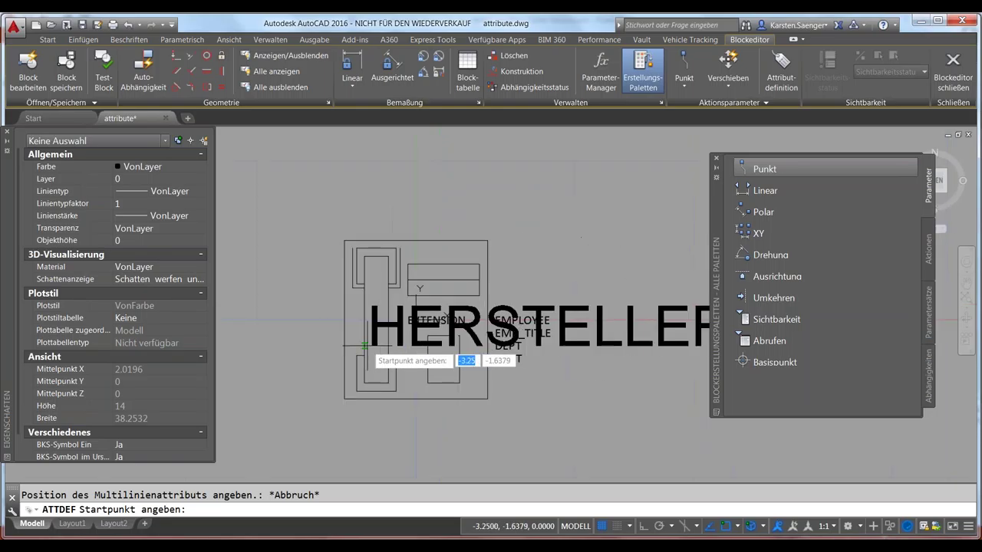
scroll(373, 342, "down", 2)
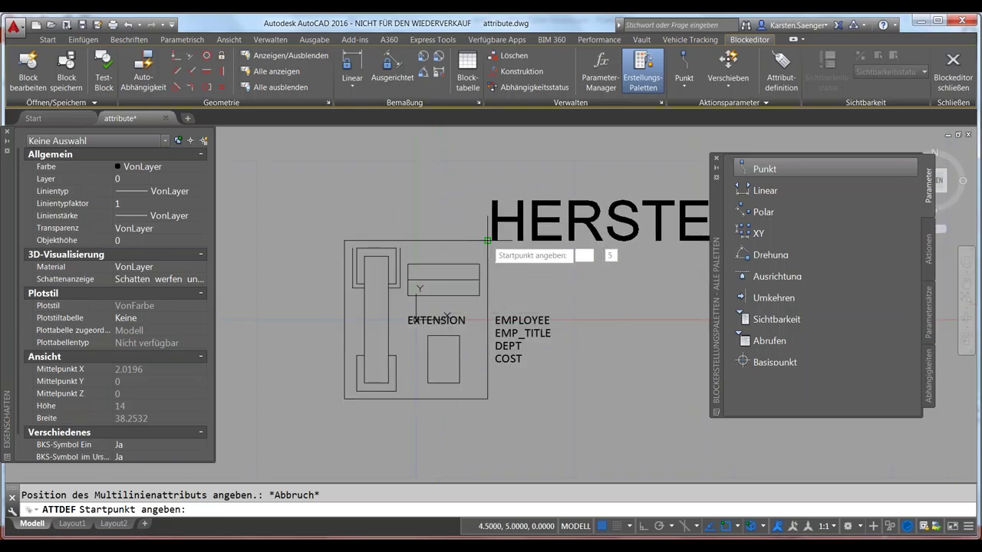
Place HERSTELLER at the block's top-right corner and close the block editor, saving to phone - gen
left_click(488, 240)
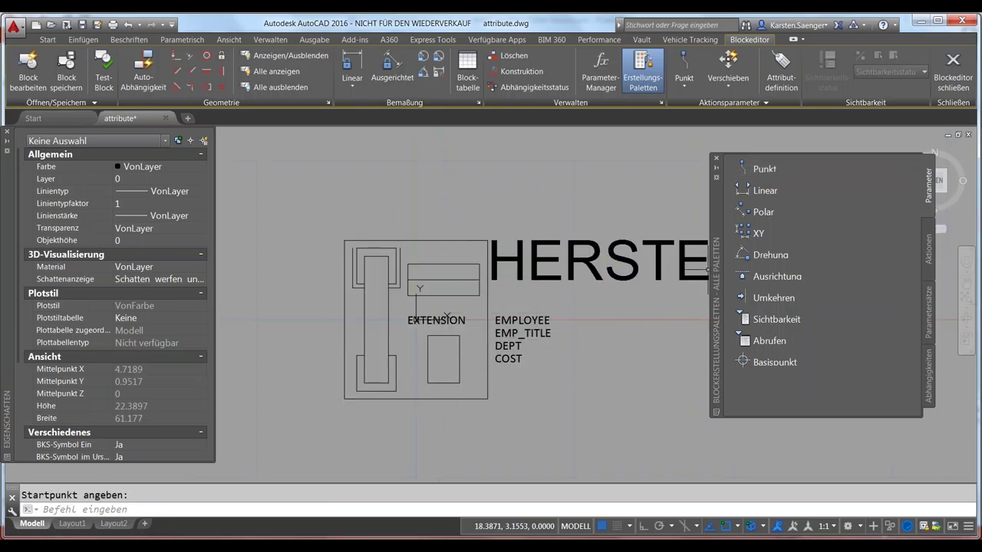
left_click(953, 78)
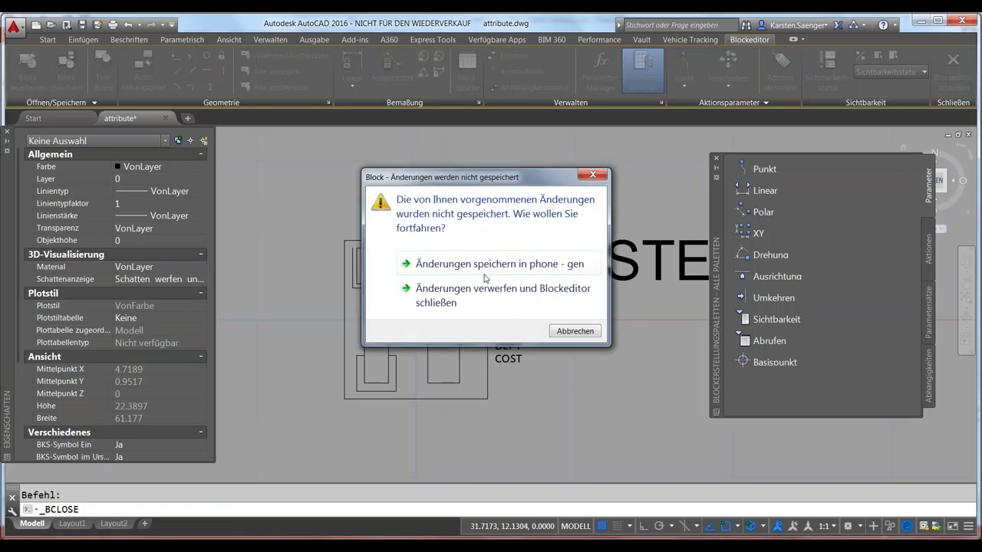
left_click(480, 266)
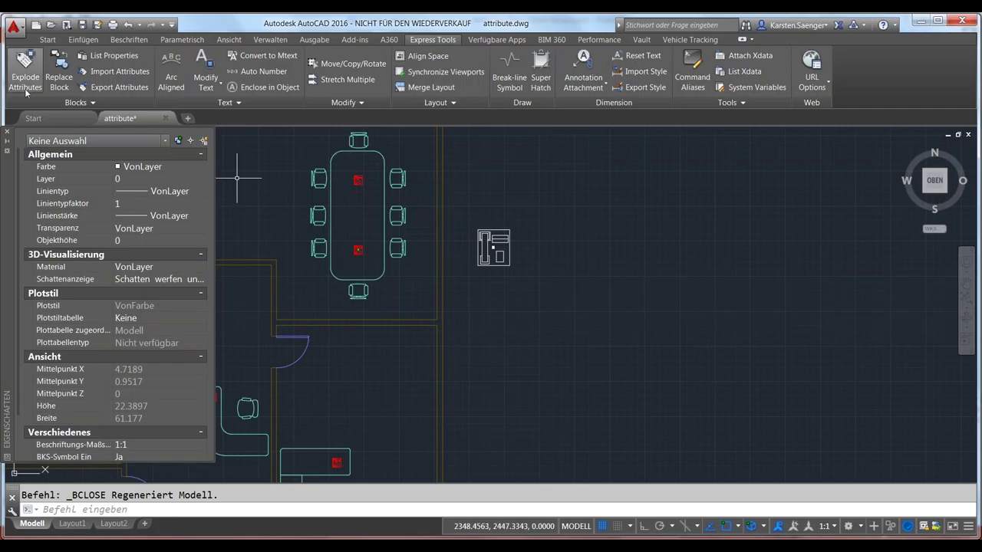
Insert a phone - gen block right of the existing phone with Hersteller set to 'Universal'
left_click(43, 40)
left_click(543, 67)
left_click(565, 176)
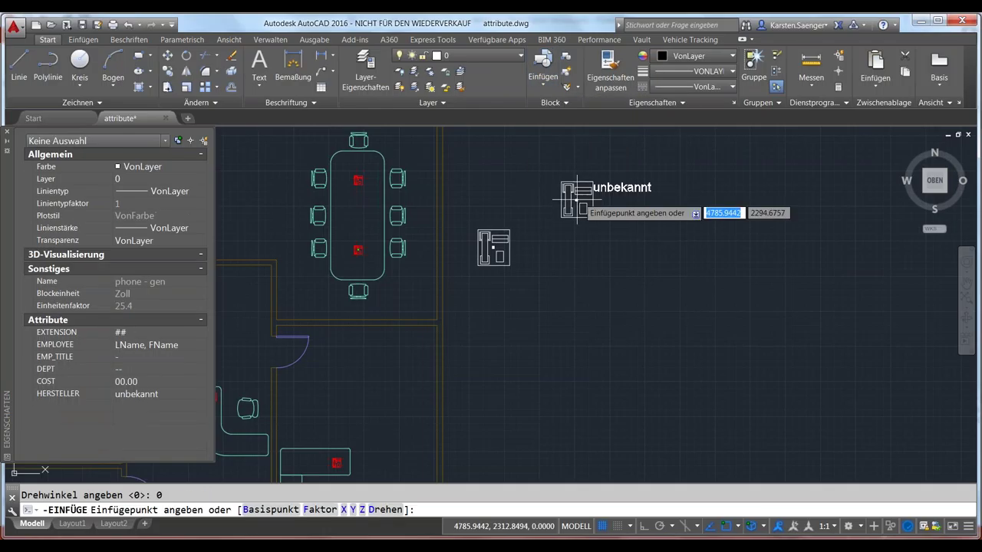
left_click(555, 247)
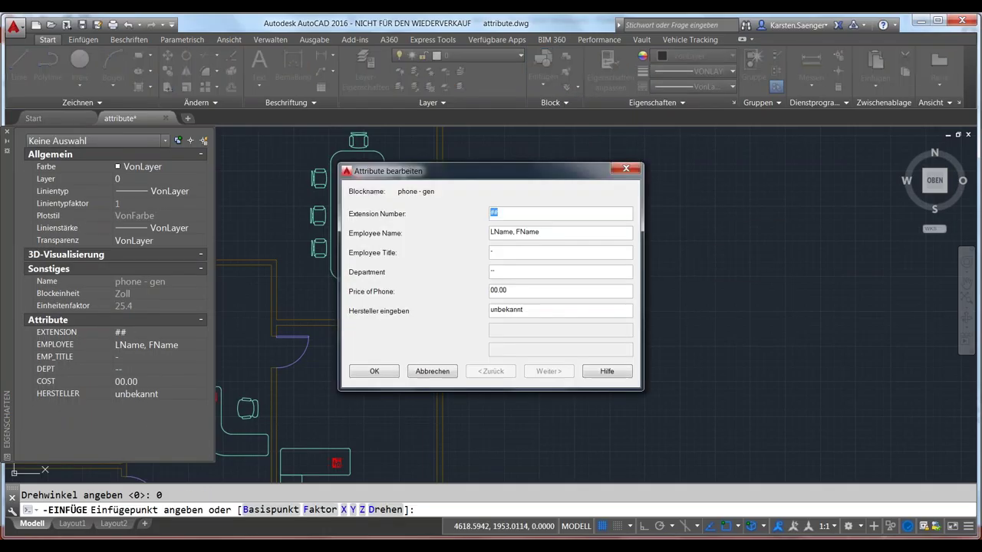
left_click_drag(497, 176, 573, 151)
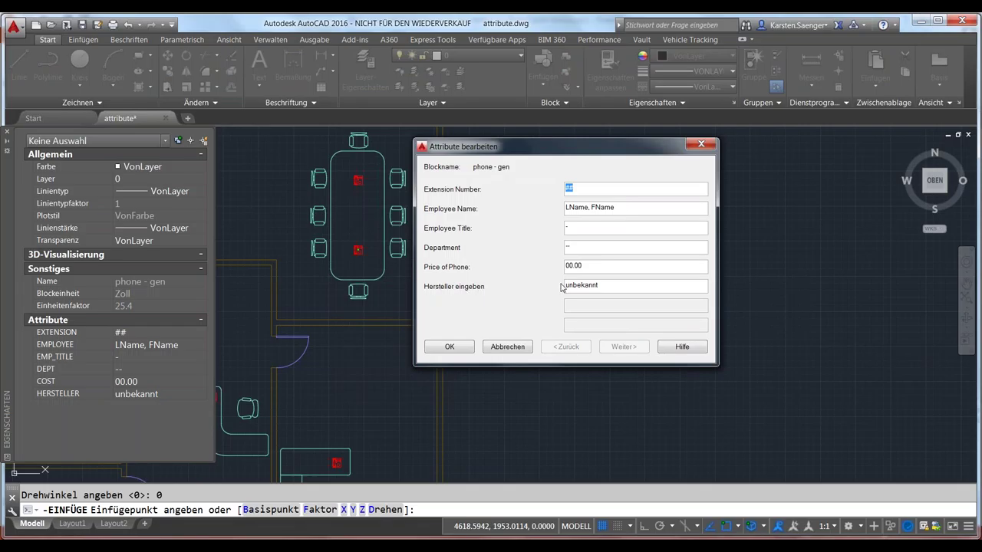
double_click(616, 292)
type("Uni")
type("vers")
type("al")
left_click(449, 346)
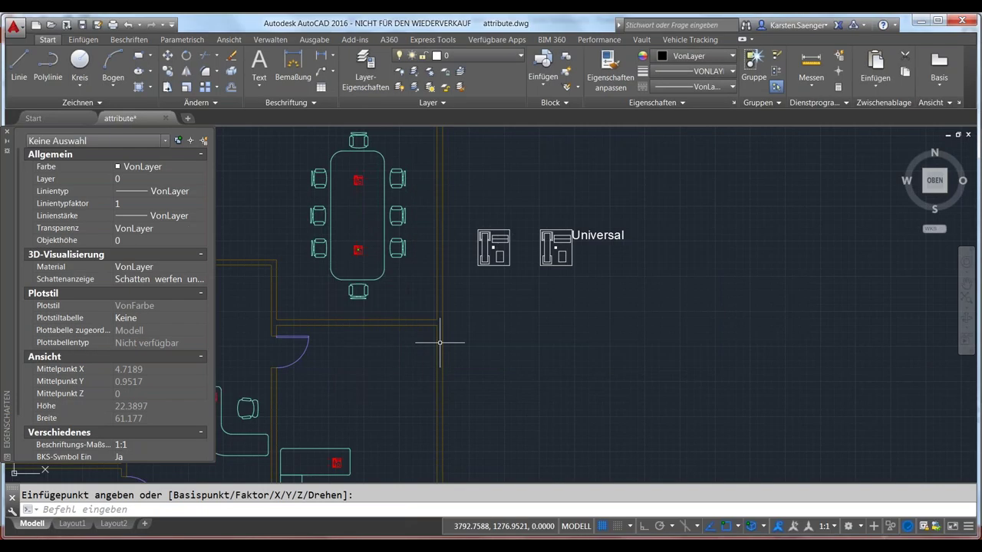
Move the new block's 'Universal' label above the phone
left_click(601, 238)
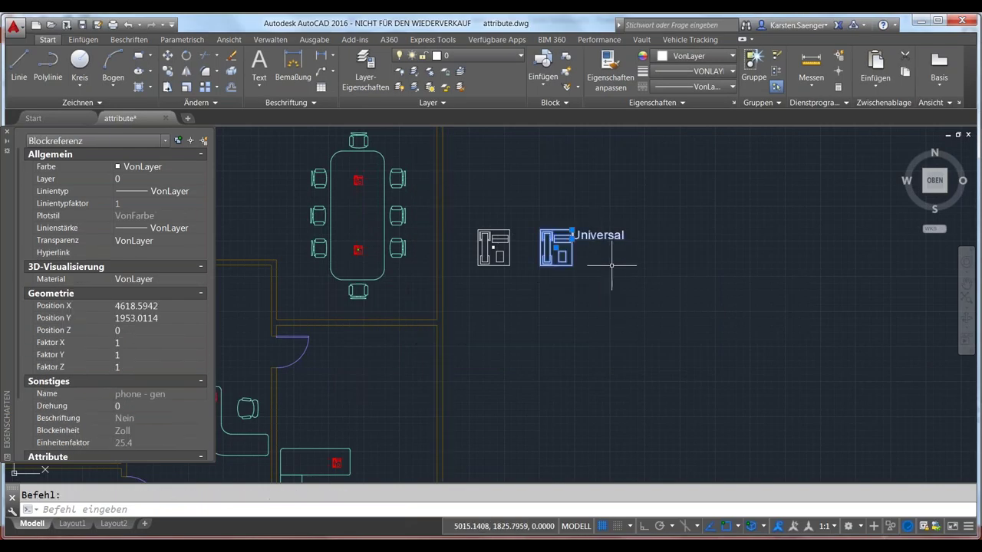
left_click(572, 229)
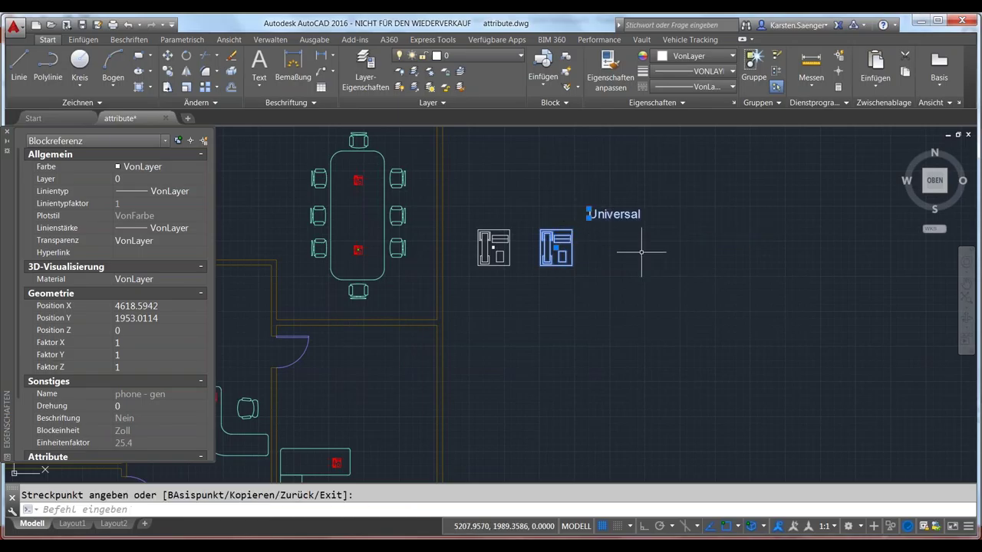
left_click(540, 219)
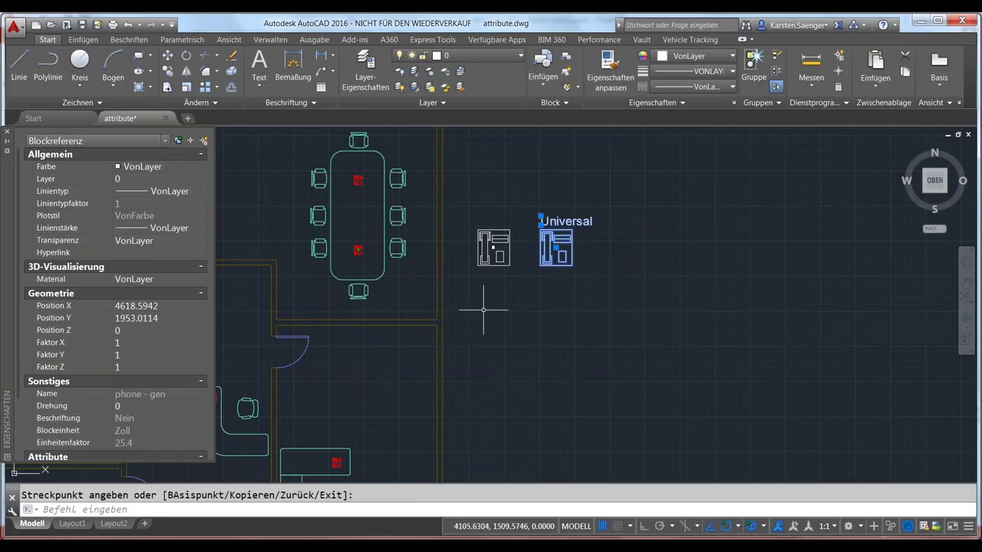
Open the new phone block's definition in the Blockeditor from its context menu
right_click(544, 269)
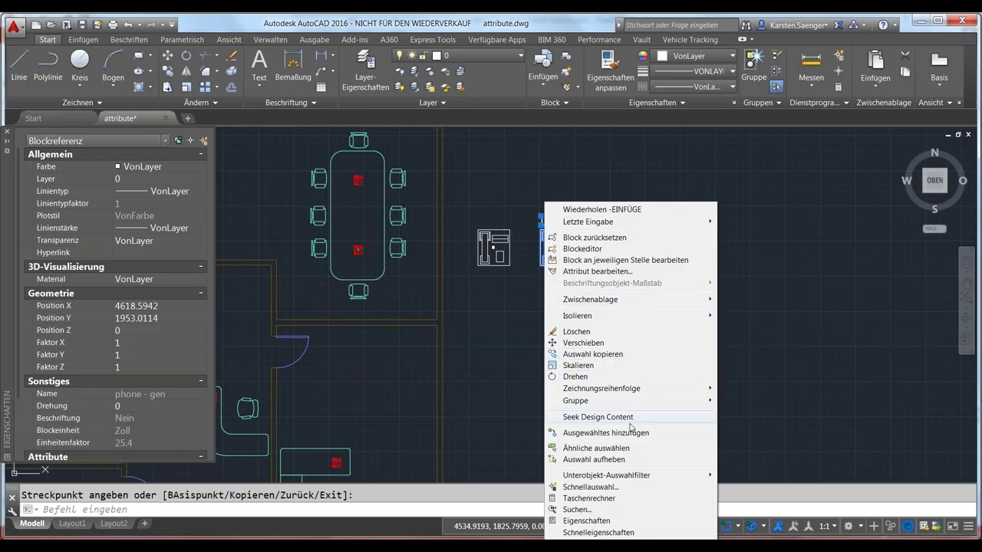
left_click(583, 248)
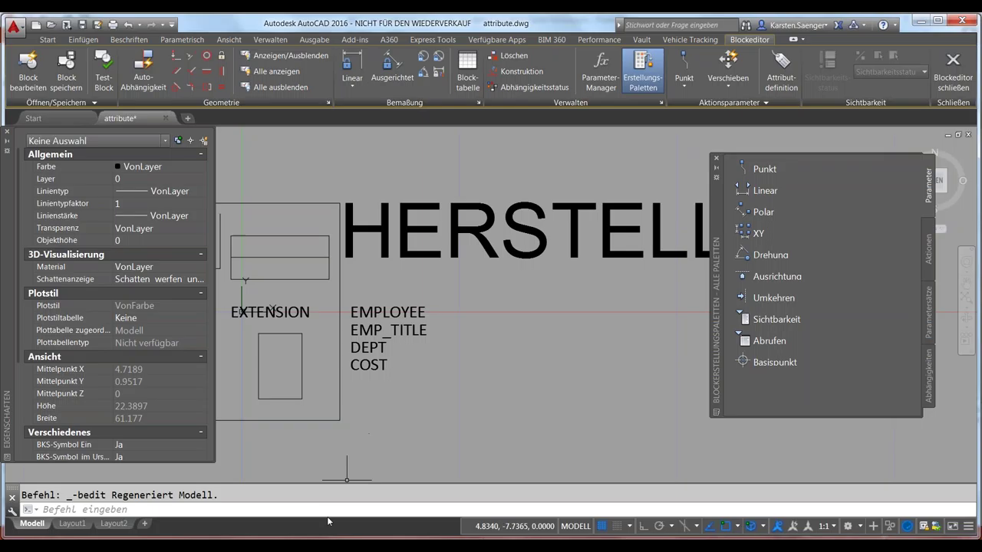
Open the phone - gen block for editing with BBEARB and cancel a stray window selection
type("bbearb")
key("Return")
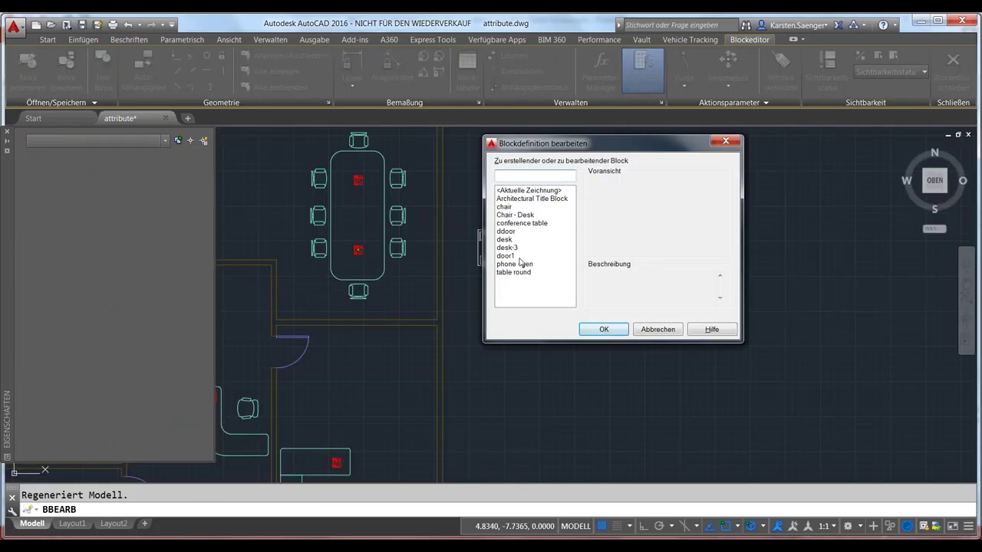
left_click(513, 264)
left_click(600, 330)
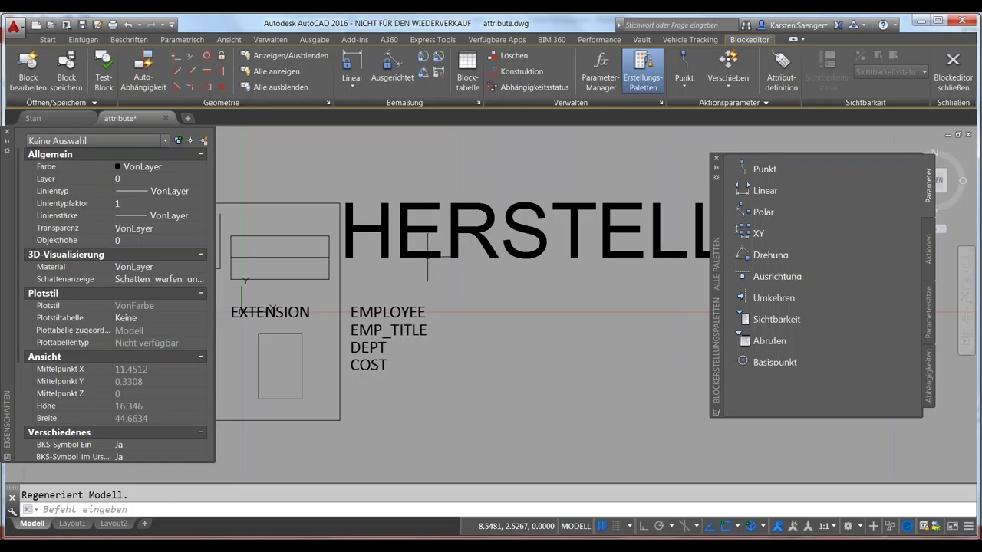
left_click(428, 255)
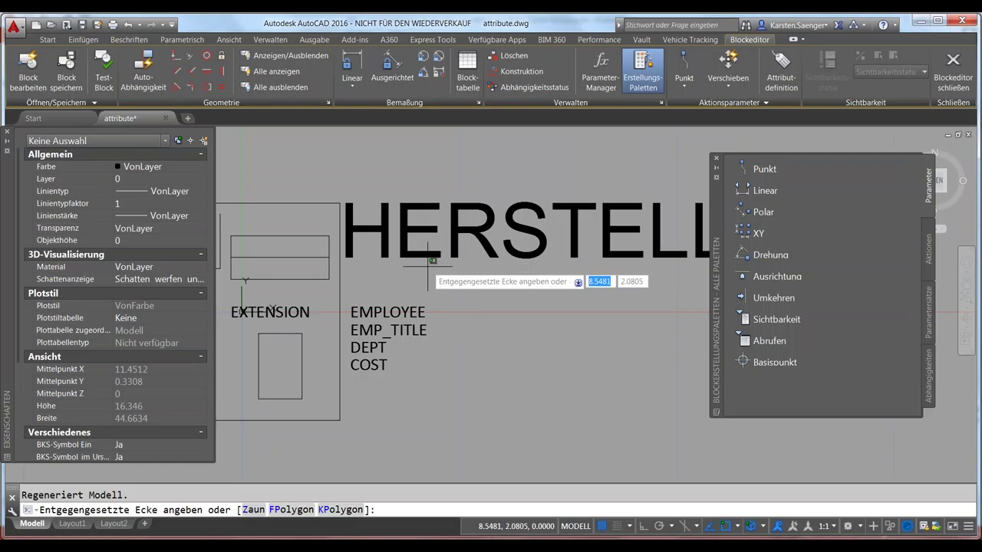
key("Escape")
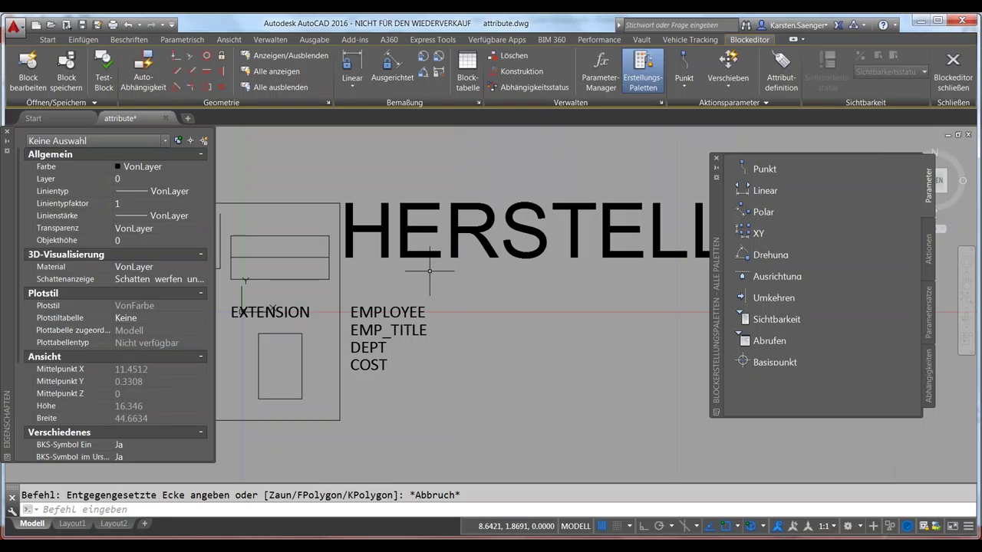
Try ATTEDIT on the phone block, then open the Block Attribute Manager with BATTMAN
type("attedit")
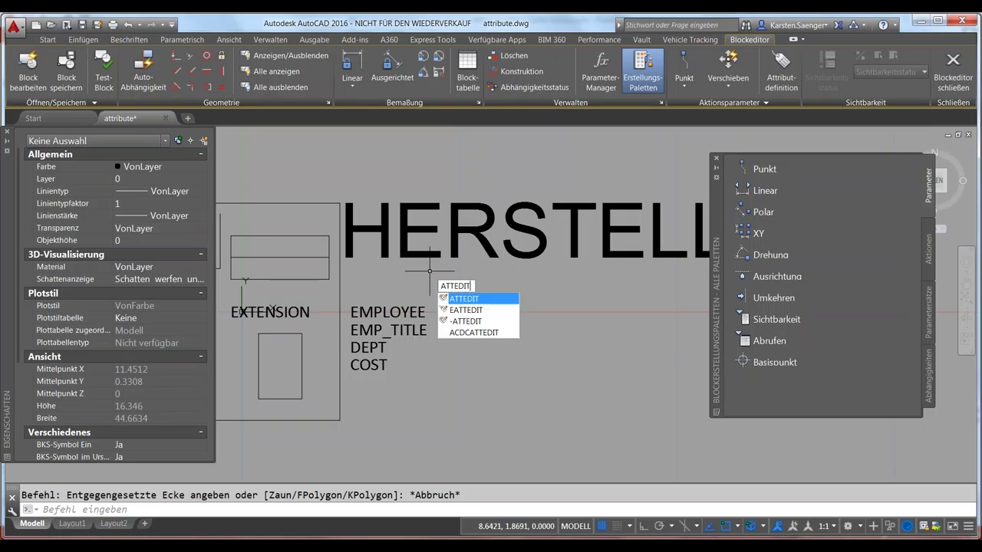
key("Return")
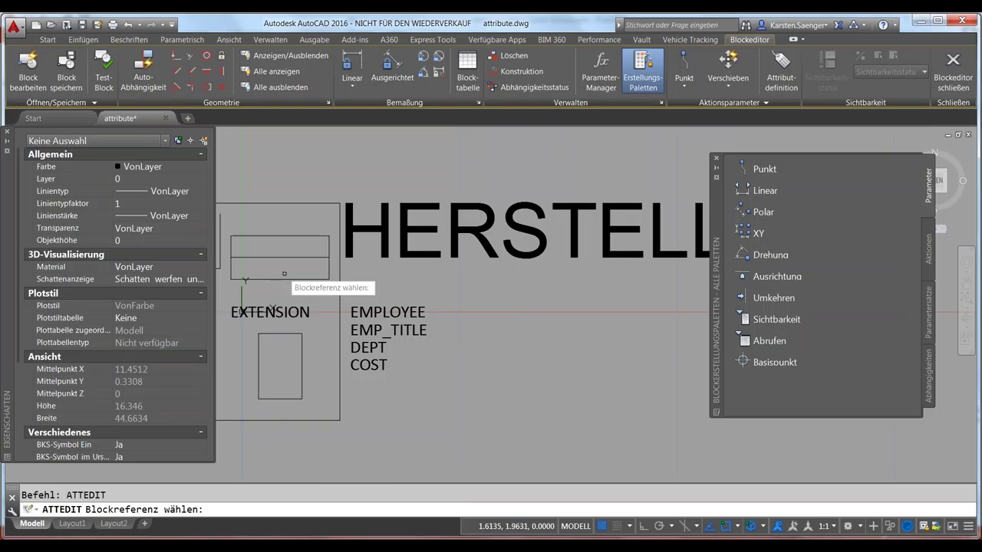
left_click(340, 305)
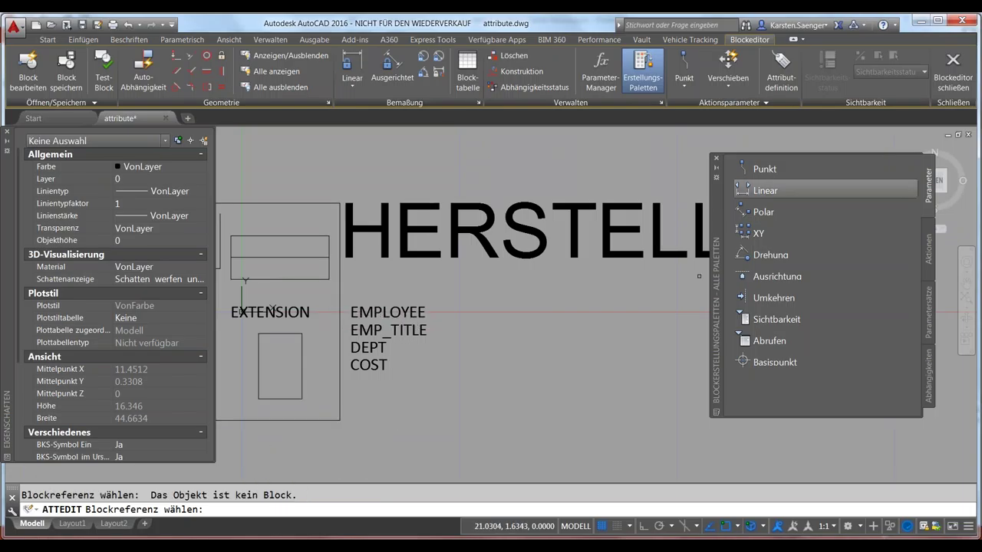
key("Escape")
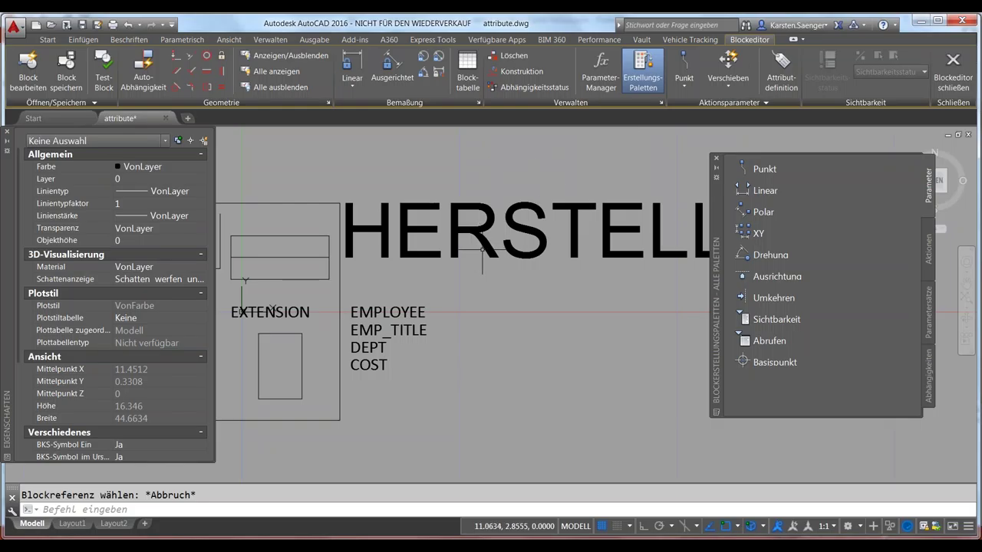
type("BATTman")
key("Return")
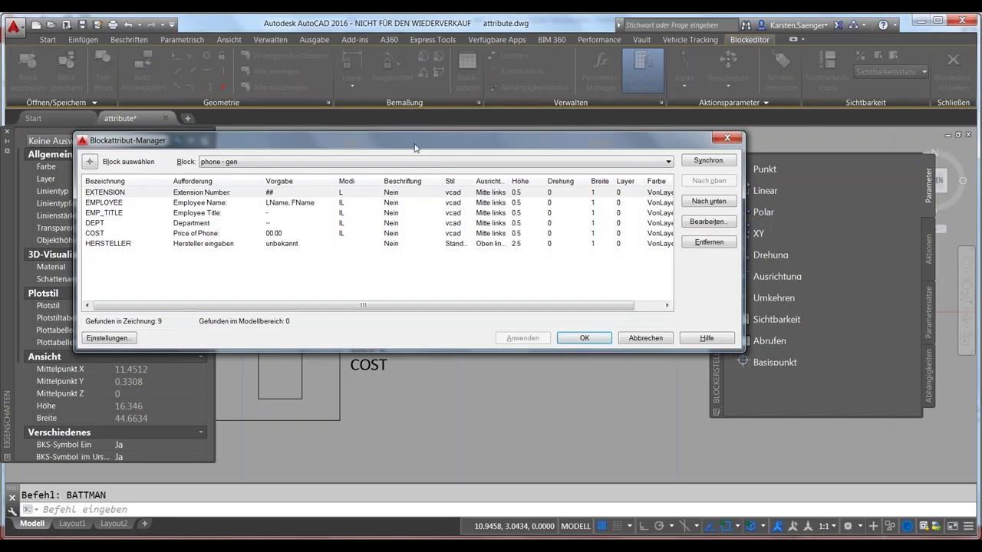
Cancel the Blockattribut-Manager without changes and close the Blockeditor
left_click_drag(415, 147, 406, 22)
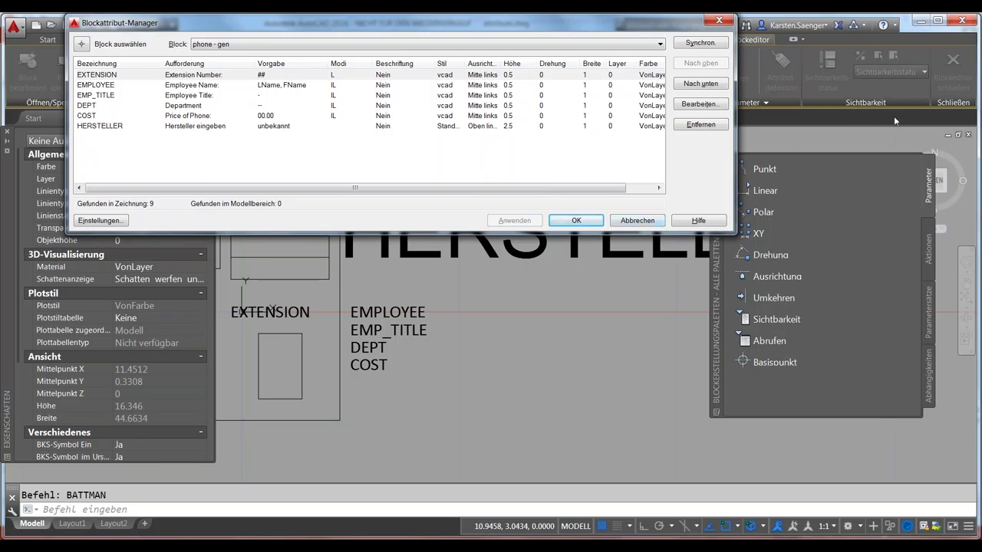
left_click(631, 223)
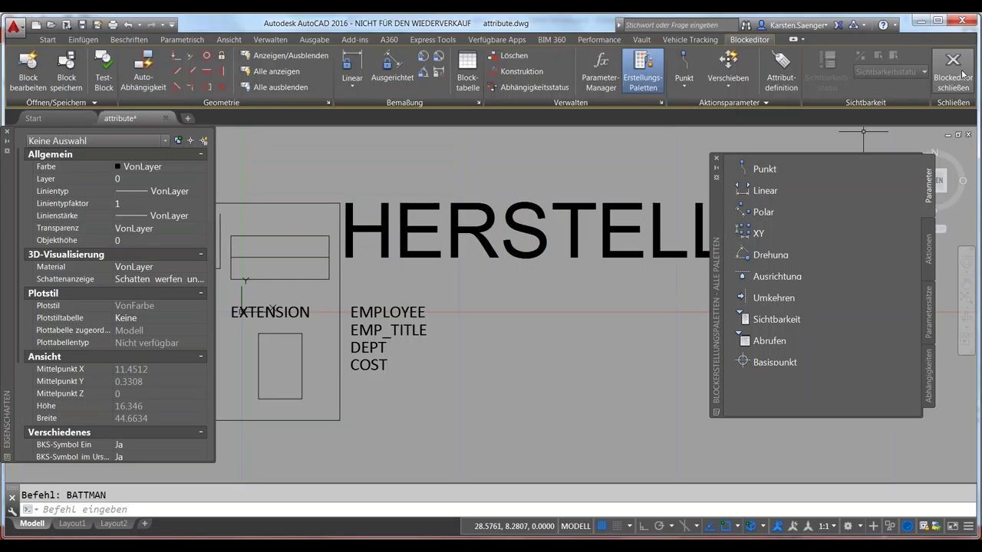
left_click(963, 73)
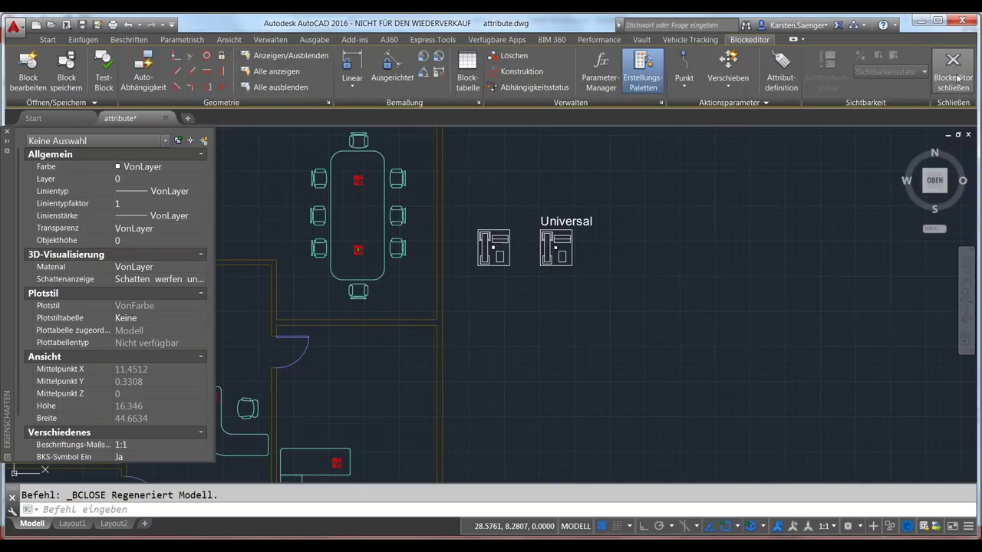
left_click(569, 244)
type("a")
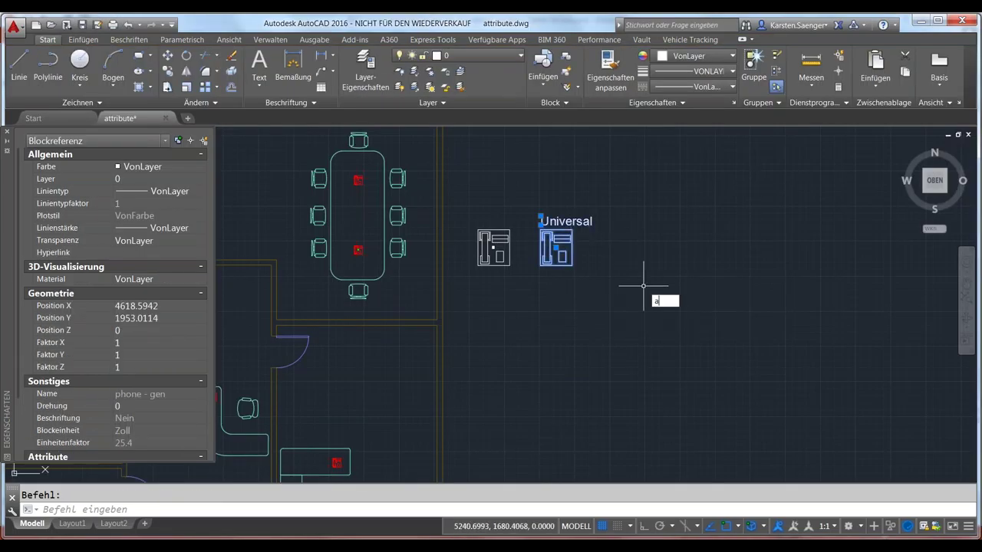
type("ttedit")
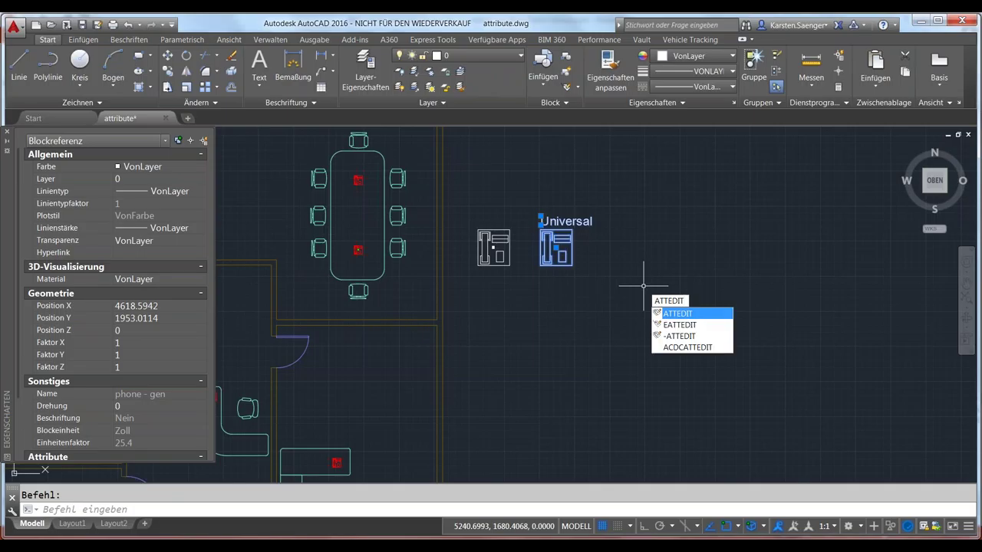
key("Return")
left_click(542, 261)
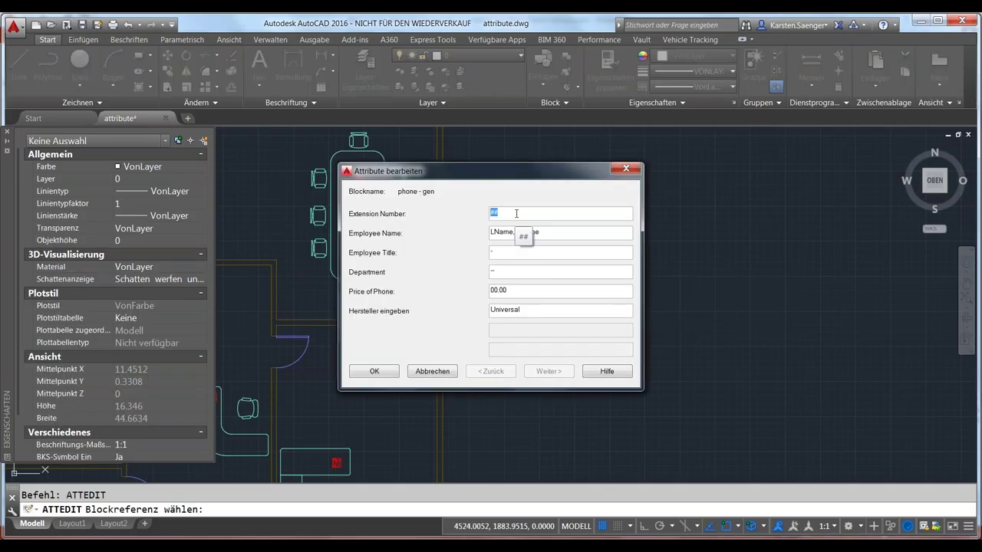
type("1213")
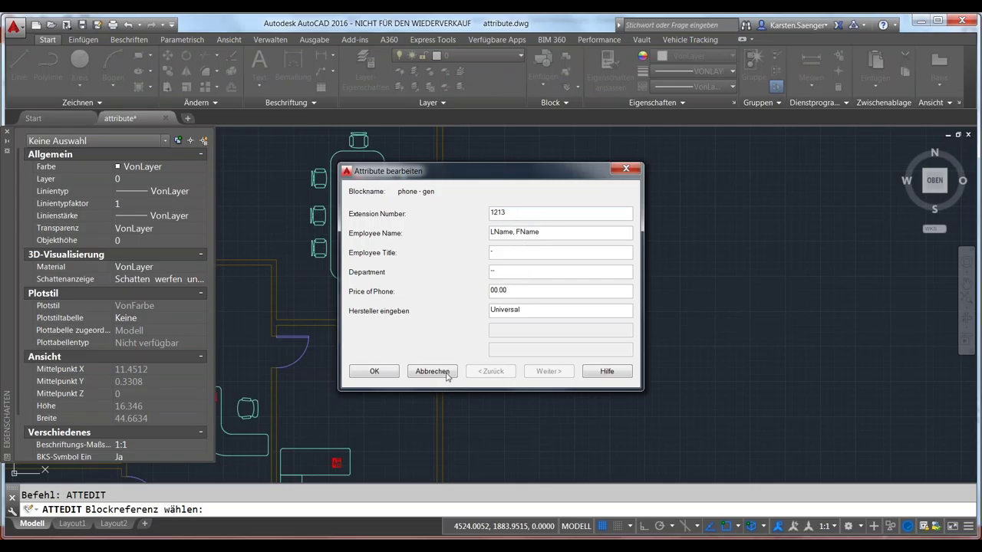
left_click(440, 375)
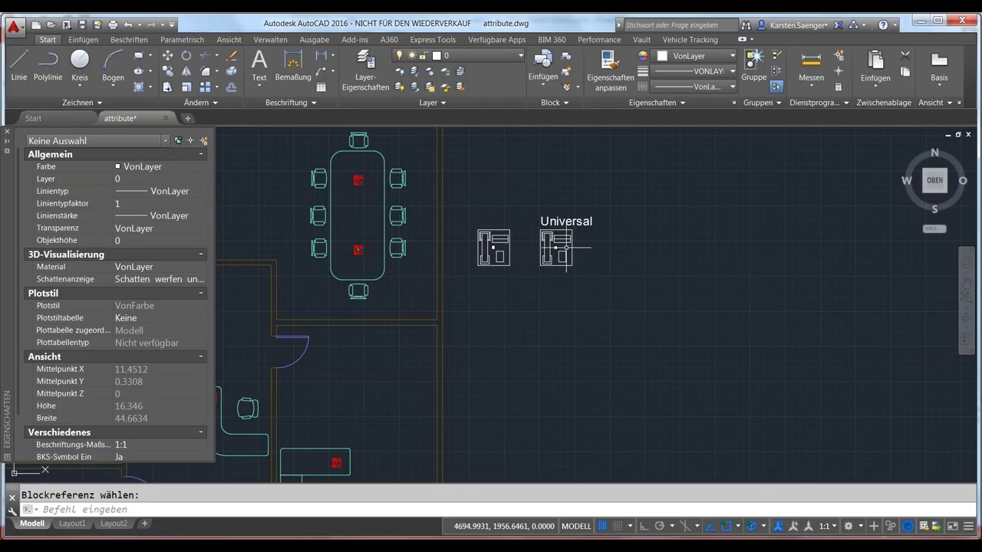
scroll(545, 250, "up", 5)
scroll(530, 255, "down", 4)
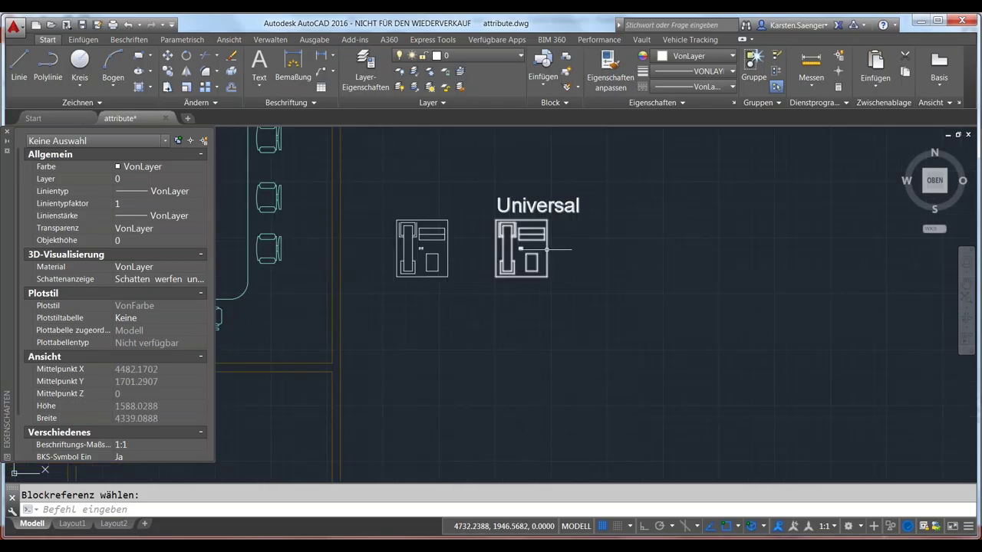
Run Synchronisieren (ATTSYNC) from the expanded Block panel
left_click(566, 103)
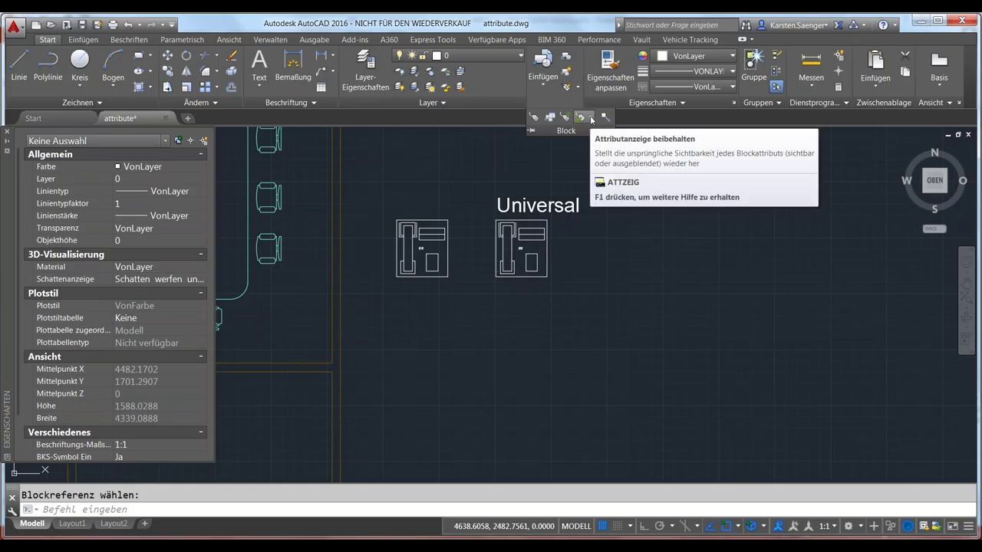
left_click(580, 119)
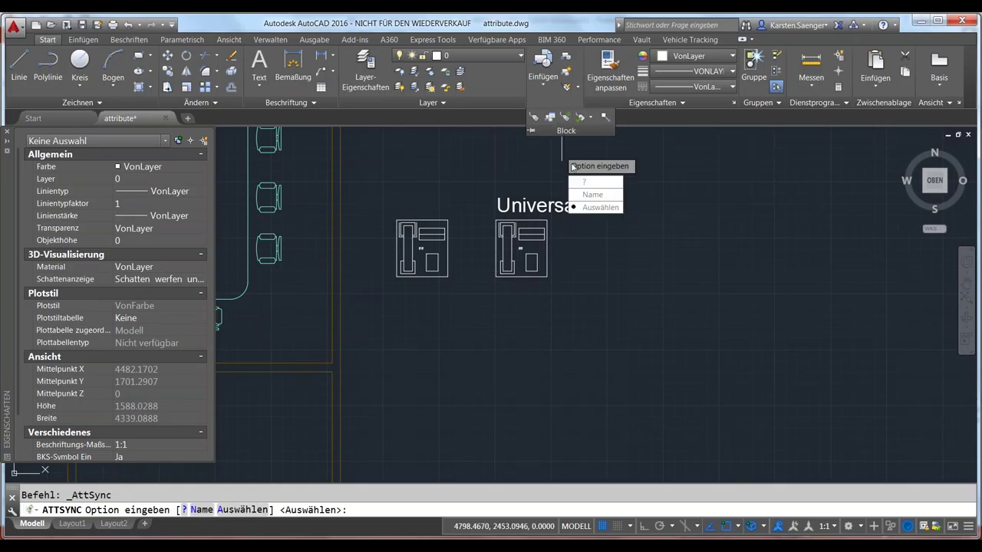
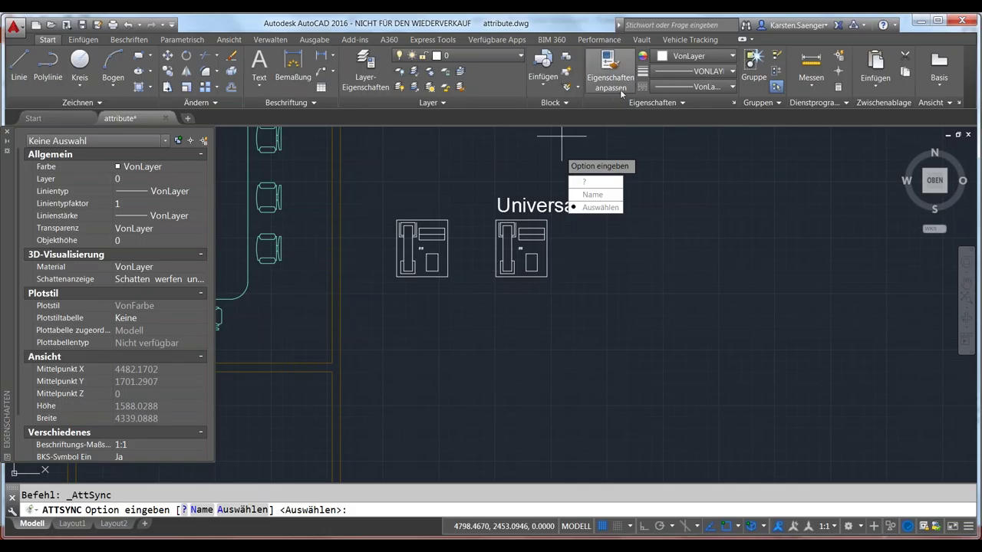
Synchronise the phone block's attributes with ATTSYNC, picking the block and confirming Ja
left_click(571, 104)
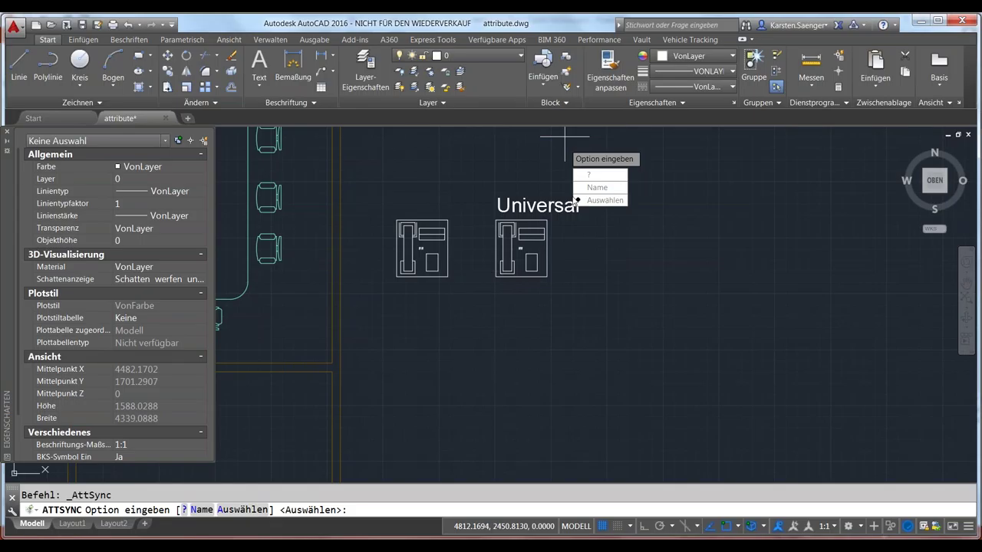
left_click(592, 203)
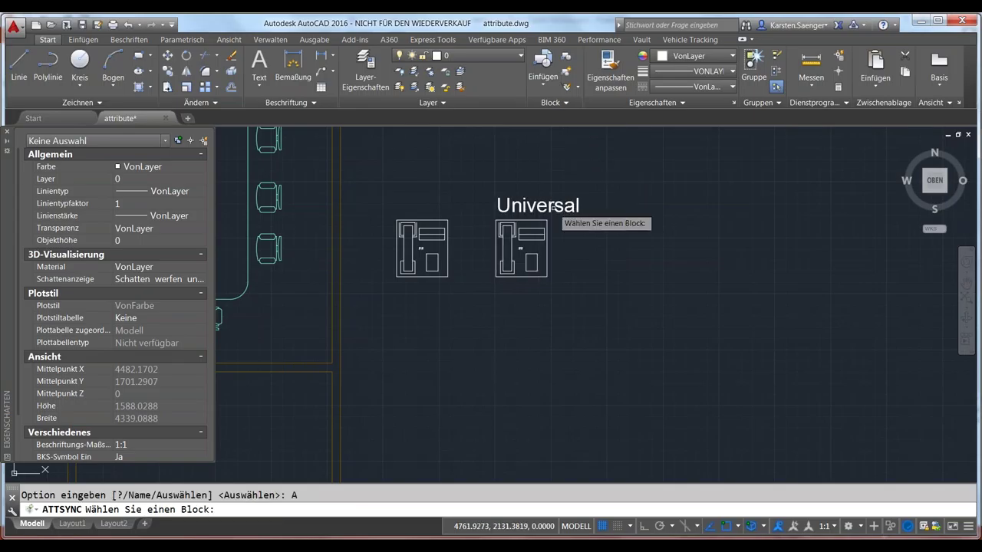
left_click(548, 244)
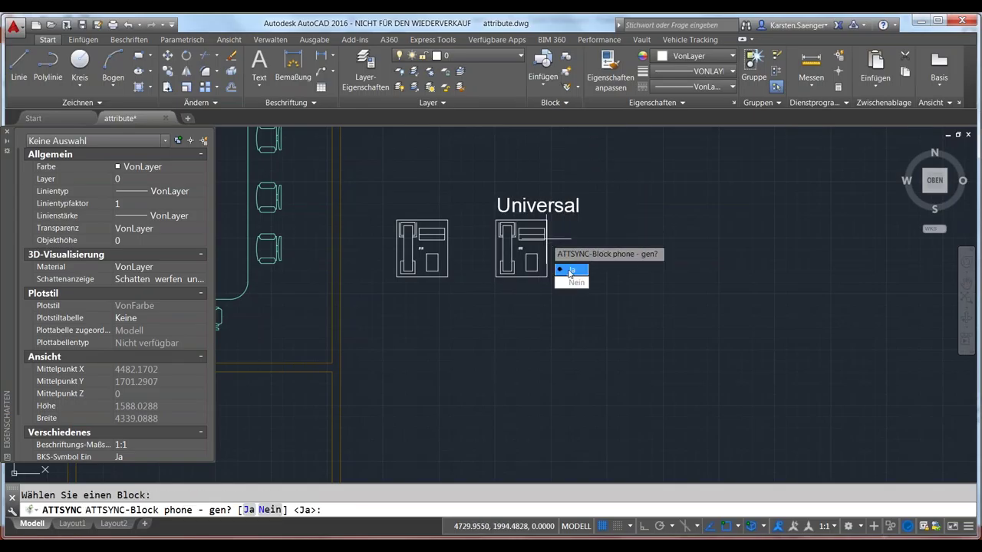
left_click(570, 273)
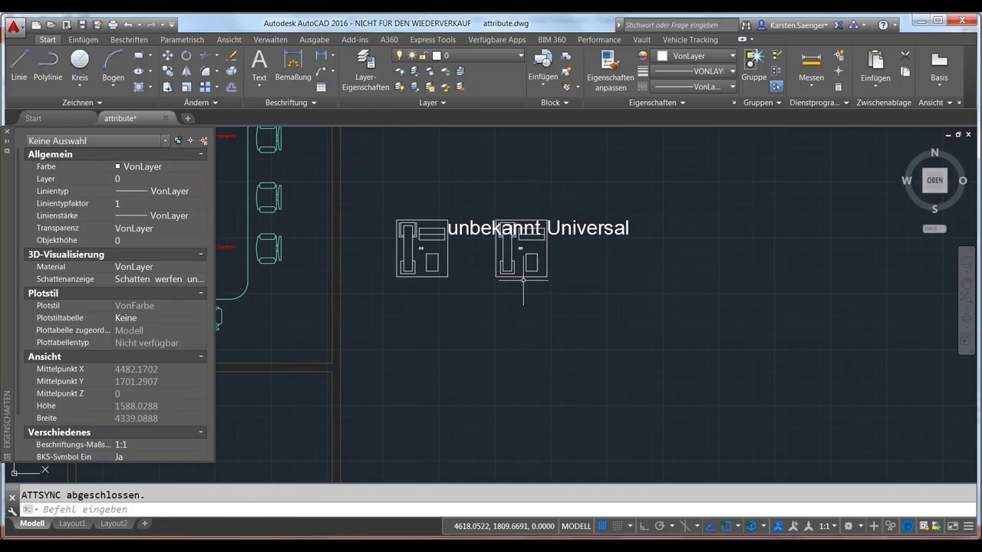
Zoom and pan across the floor plan to check the phones now read 'unbekannt Universal'
scroll(586, 261, "down", 1)
scroll(586, 261, "up", 2)
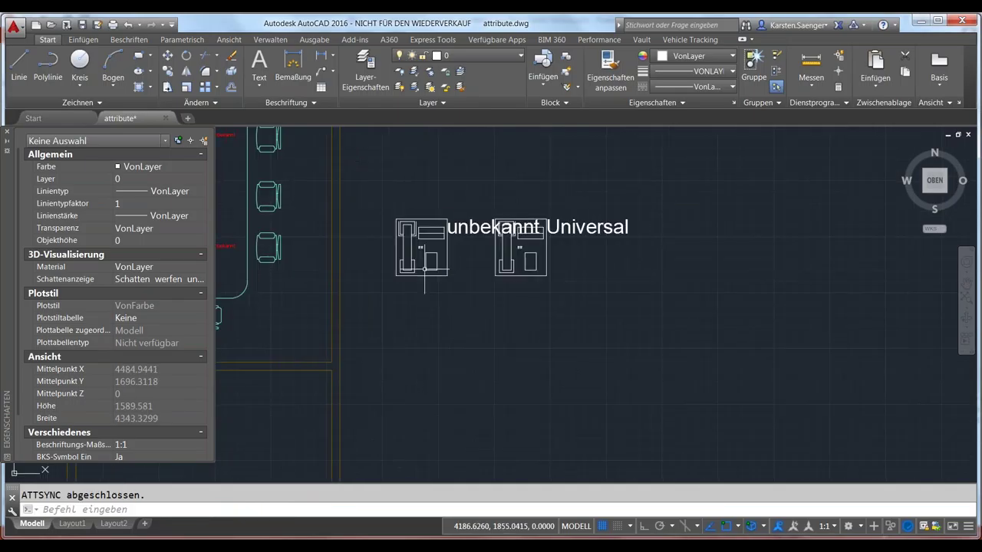
scroll(460, 259, "down", 2)
middle_click_drag(385, 258, 568, 243)
scroll(484, 175, "up", 2)
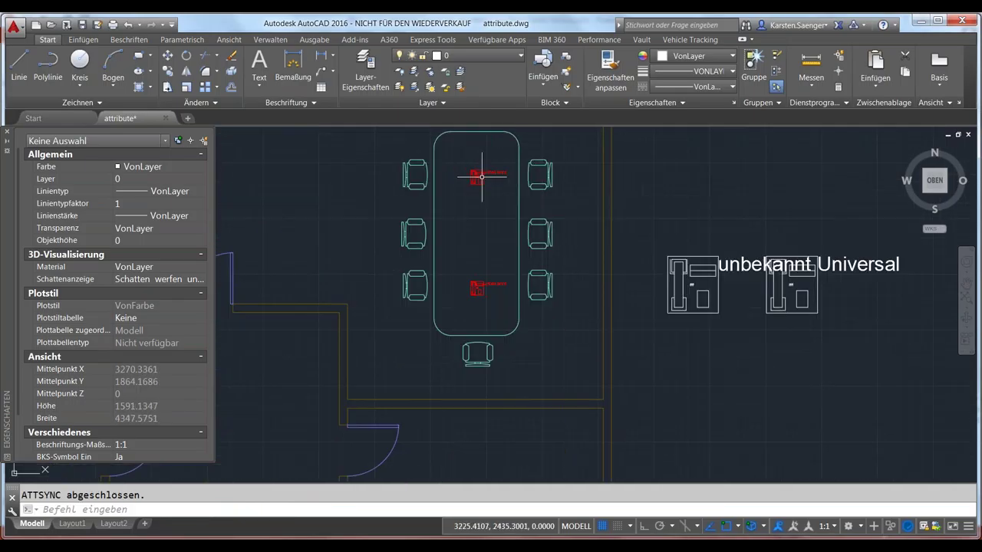
scroll(483, 175, "up", 4)
scroll(484, 180, "up", 2)
scroll(486, 195, "down", 3)
scroll(662, 263, "down", 2)
middle_click_drag(719, 264, 565, 243)
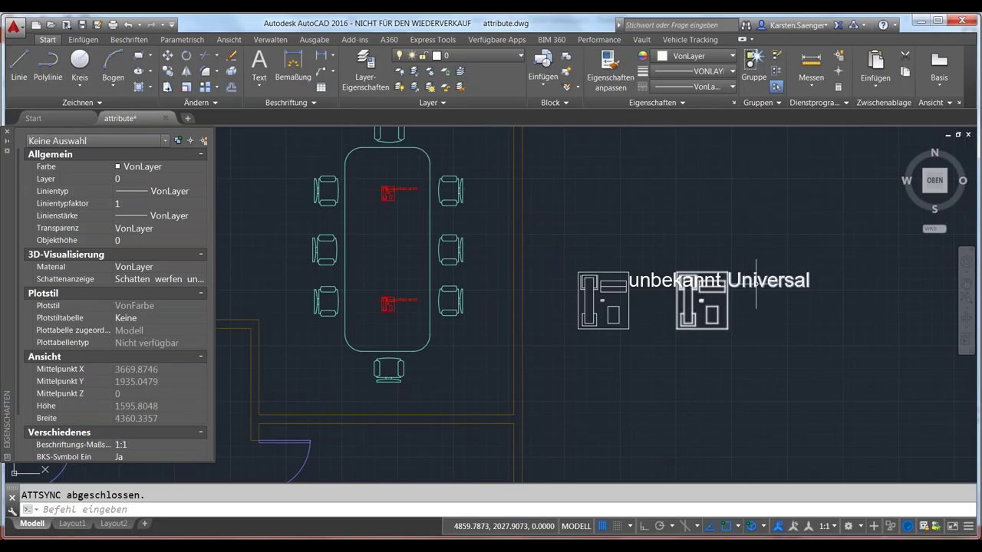
scroll(581, 270, "down", 2)
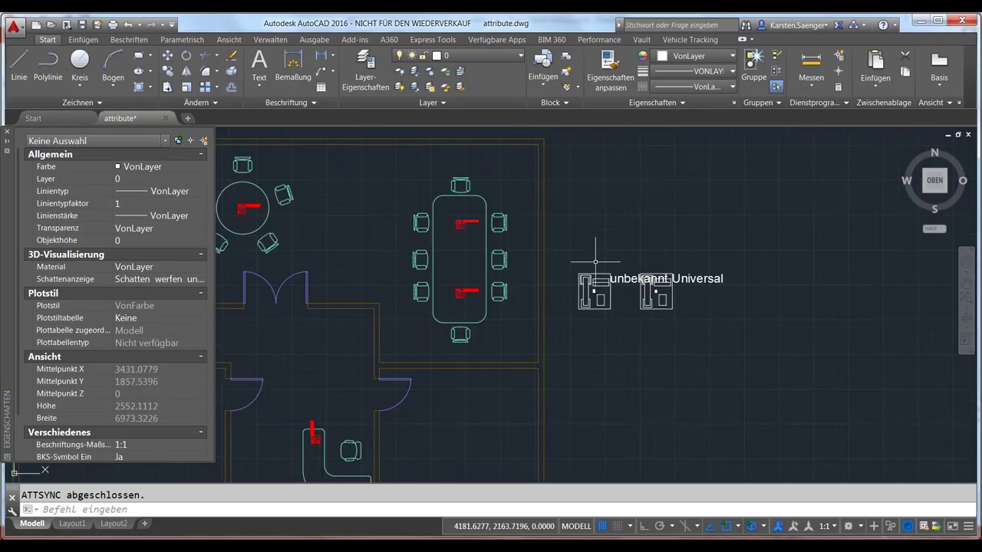
Set ATTZEIG to Ein so the phones also show ##, LName, FName and 00.00
type("a")
type("zeig")
key("Return")
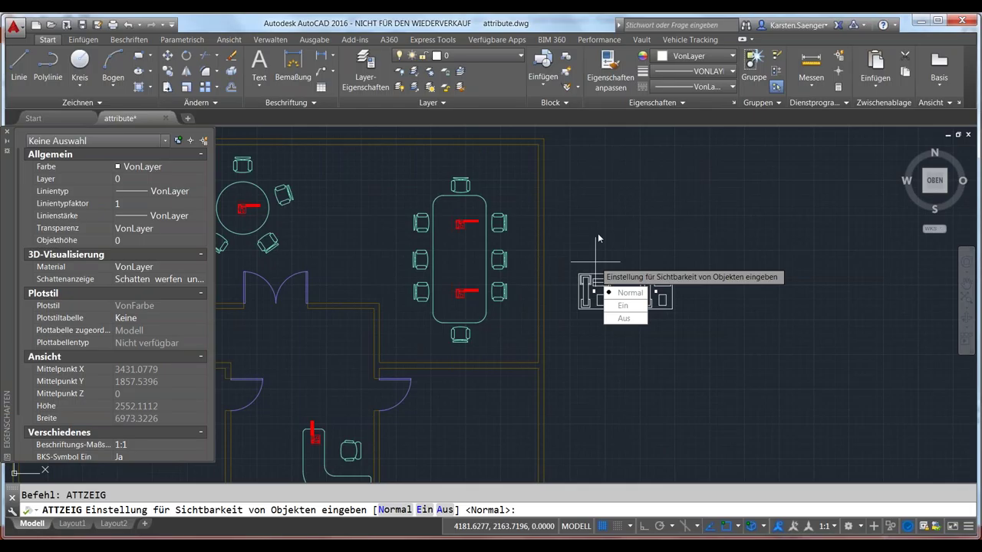
left_click(573, 110)
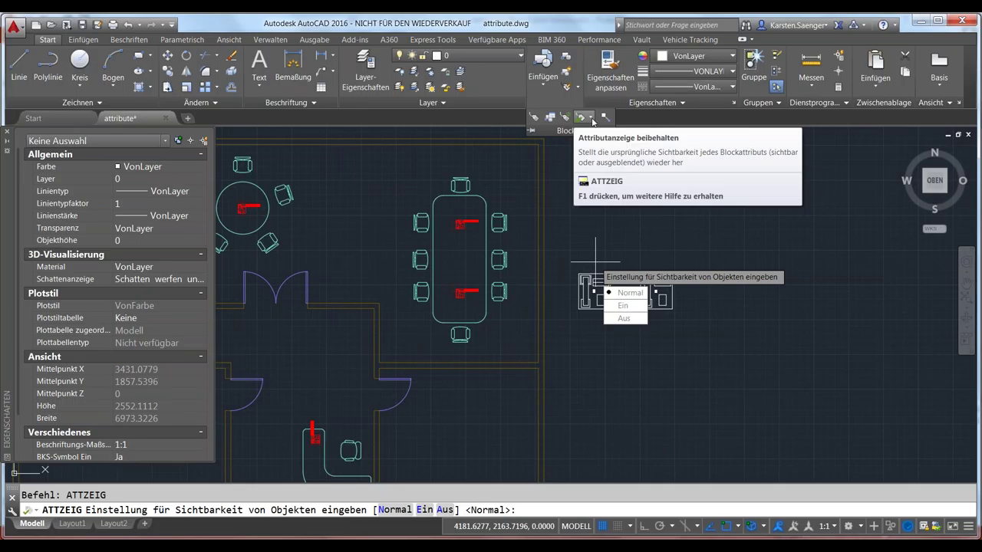
left_click(592, 121)
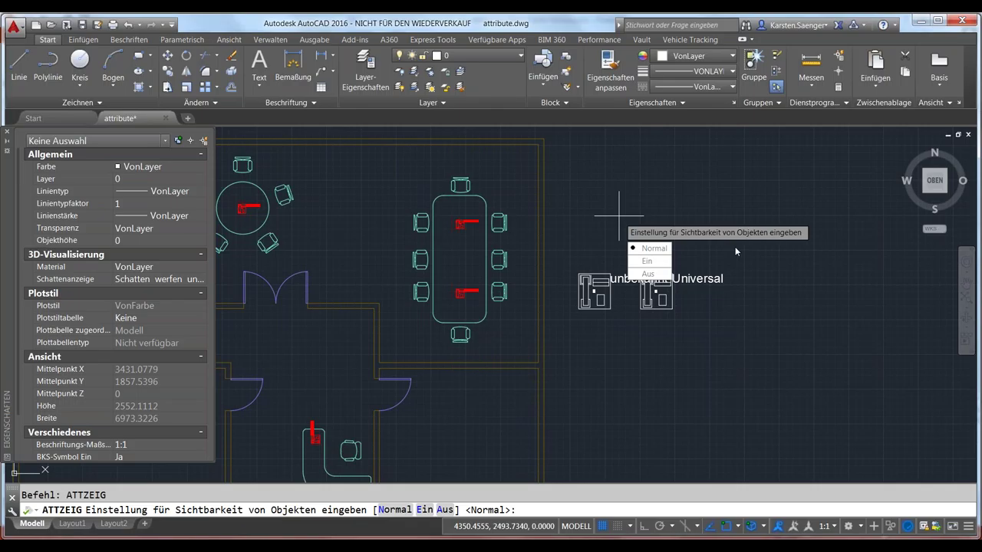
left_click(659, 266)
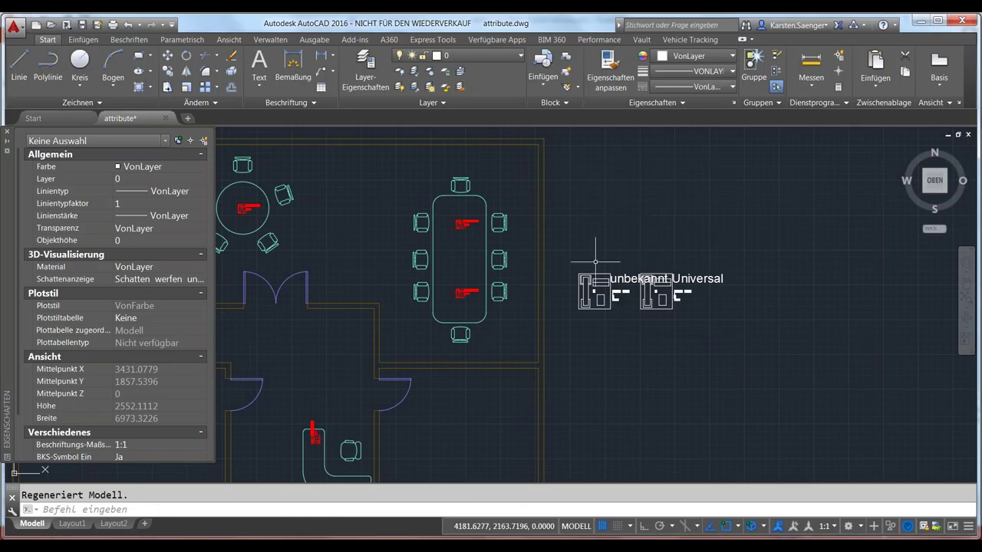
scroll(611, 305, "up", 3)
scroll(611, 305, "up", 4)
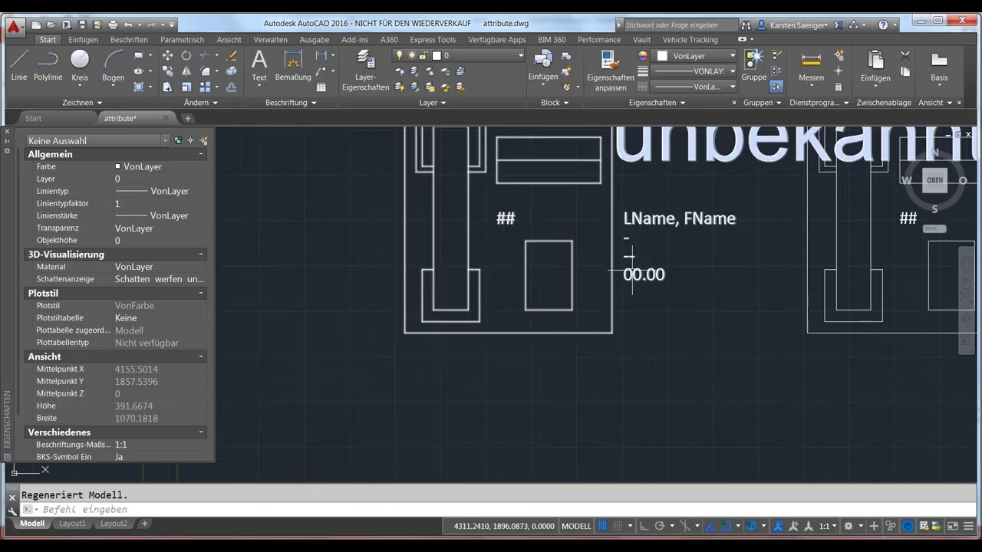
scroll(611, 305, "down", 3)
scroll(637, 246, "down", 2)
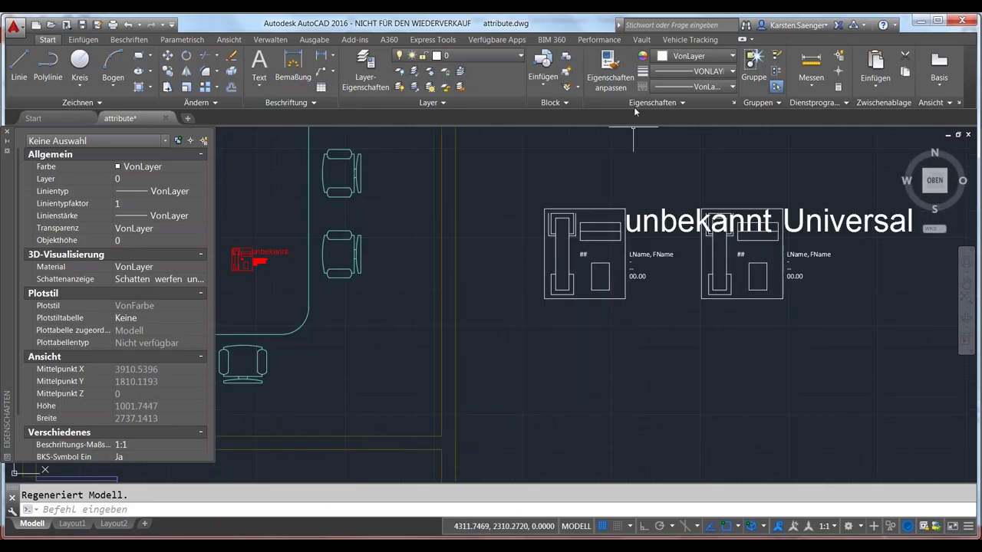
Set attribute display to Attributanzeige beibehalten from the Block panel
left_click(565, 104)
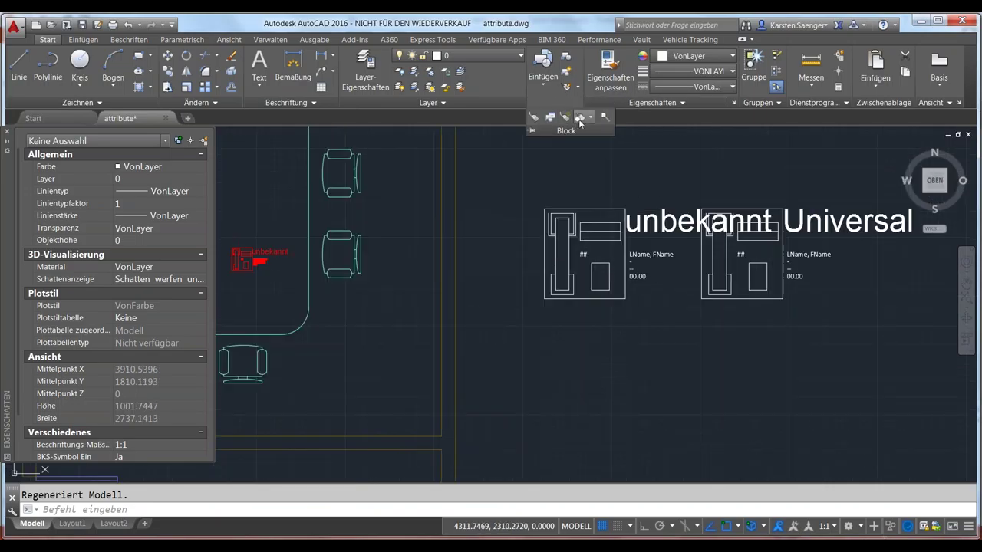
left_click(589, 121)
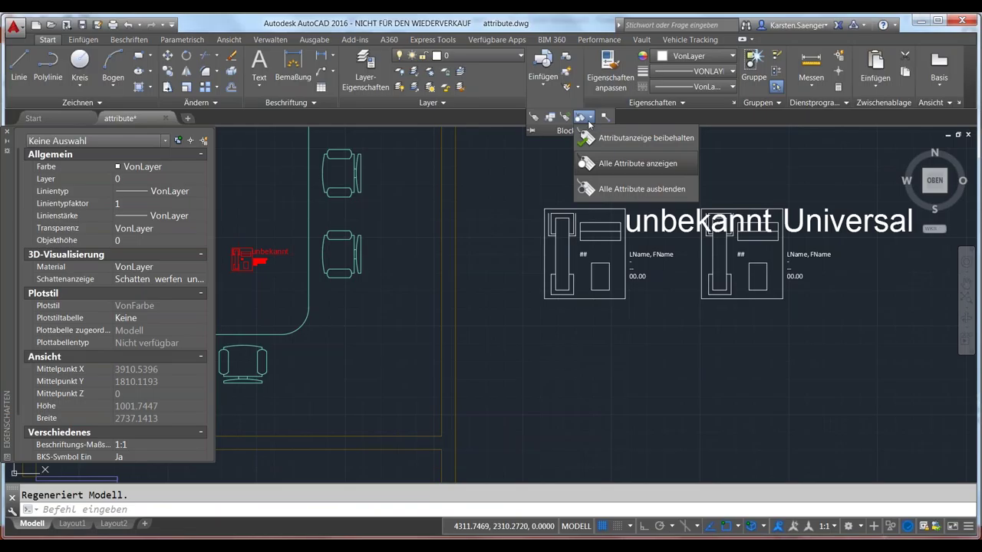
left_click(613, 185)
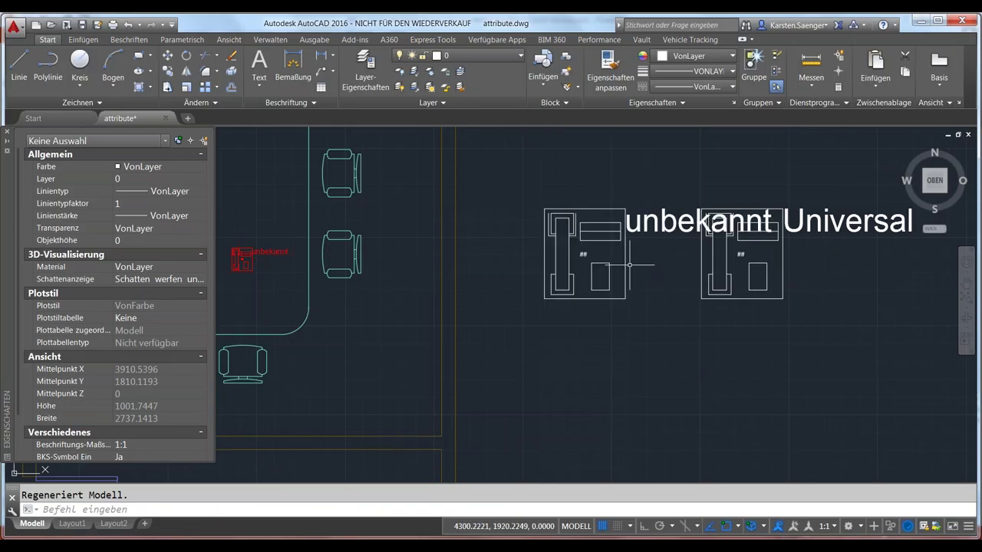
left_click(629, 268)
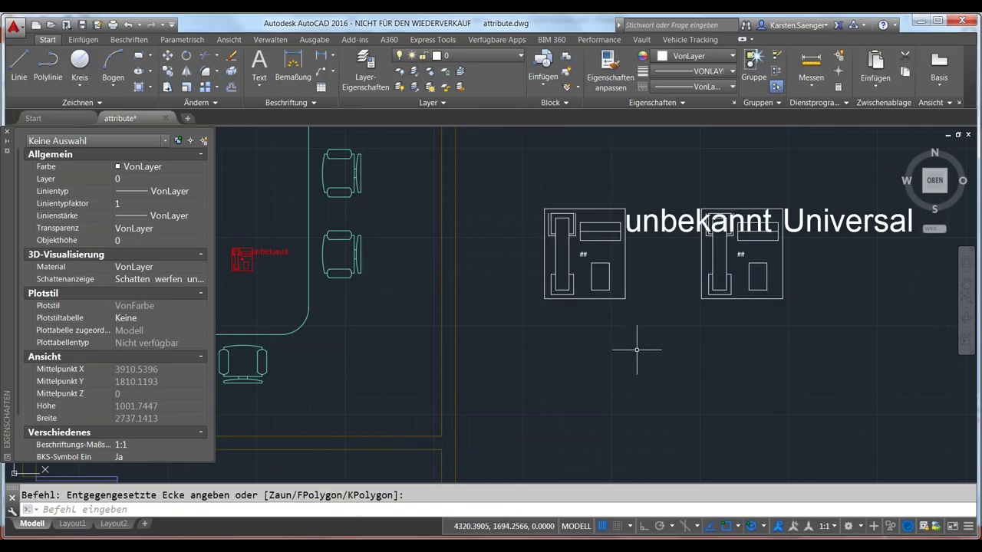
Hide all block attributes with ATTZEIG Aus
type("ATTZEIG")
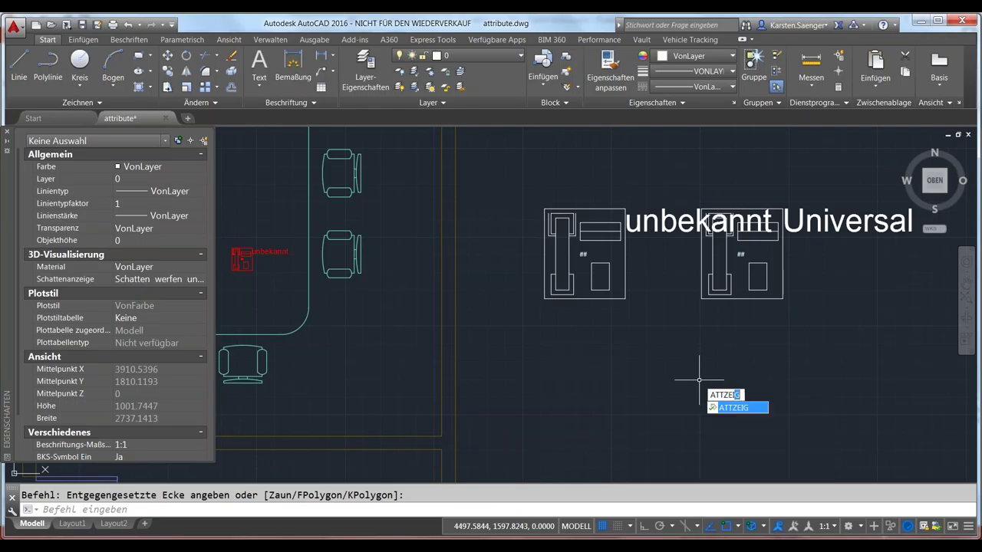
key("Return")
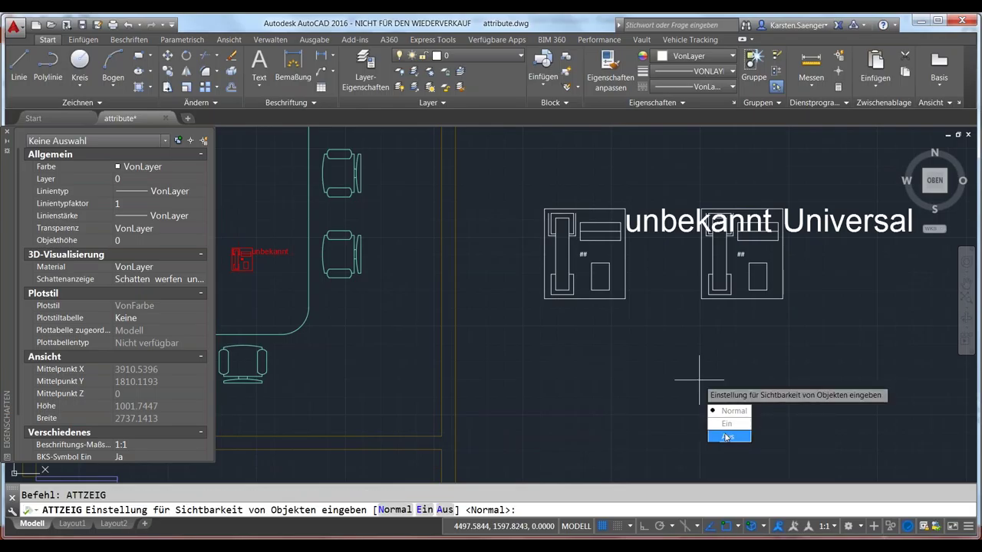
left_click(726, 436)
scroll(664, 355, "down", 2)
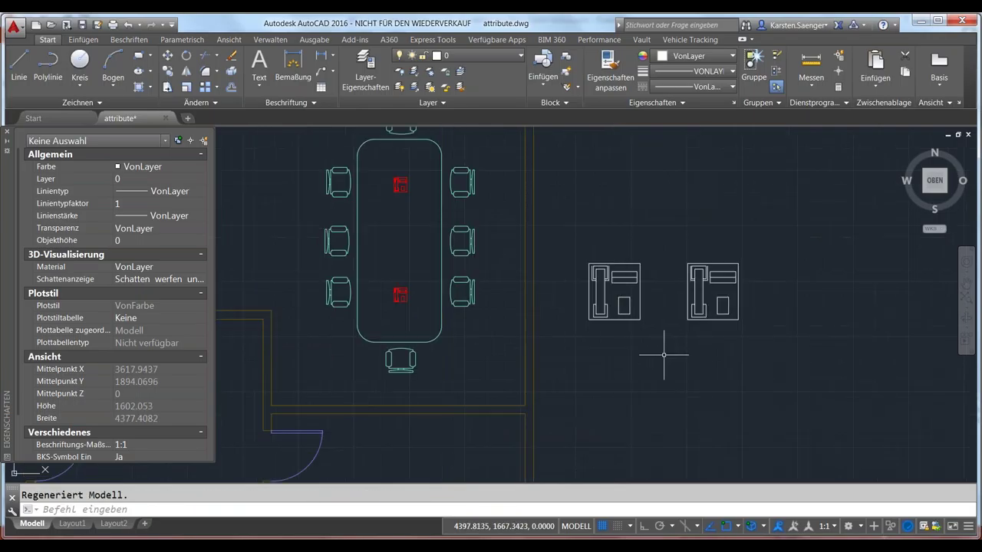
scroll(663, 350, "up", 2)
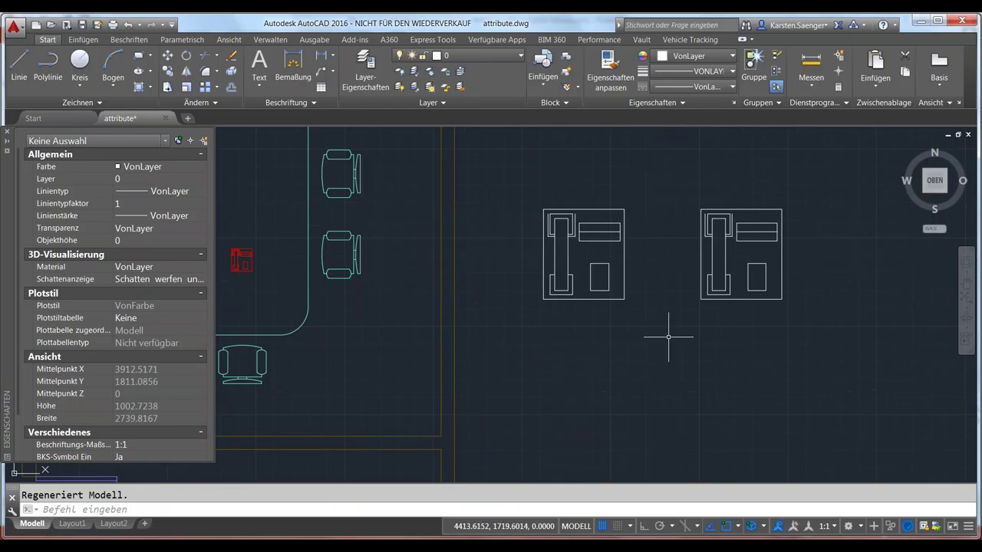
Restore normal attribute visibility with ATTZEIG Normal
type("ATTZEIG")
key("Return")
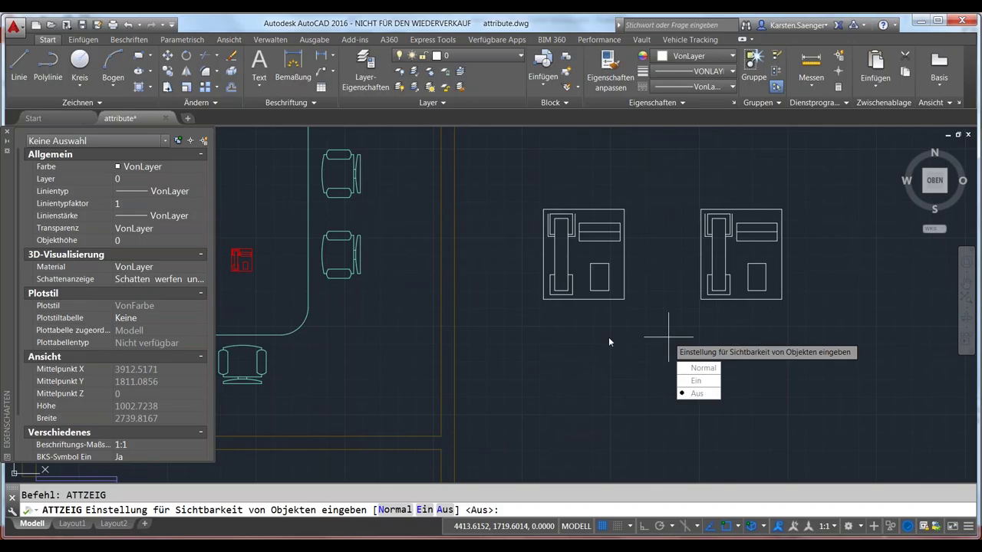
key("Down")
key("Down")
key("Return")
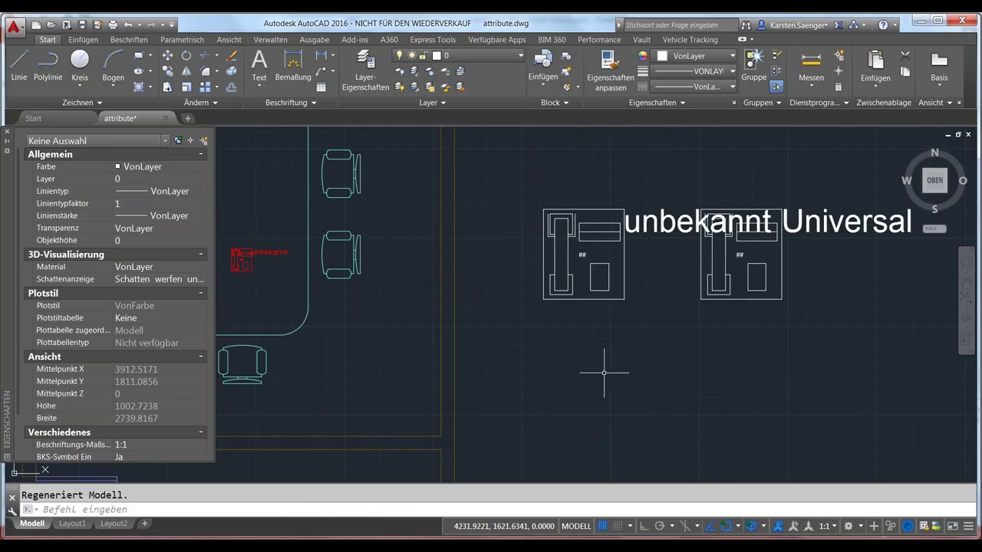
scroll(604, 374, "down", 4)
middle_click_drag(607, 362, 570, 386)
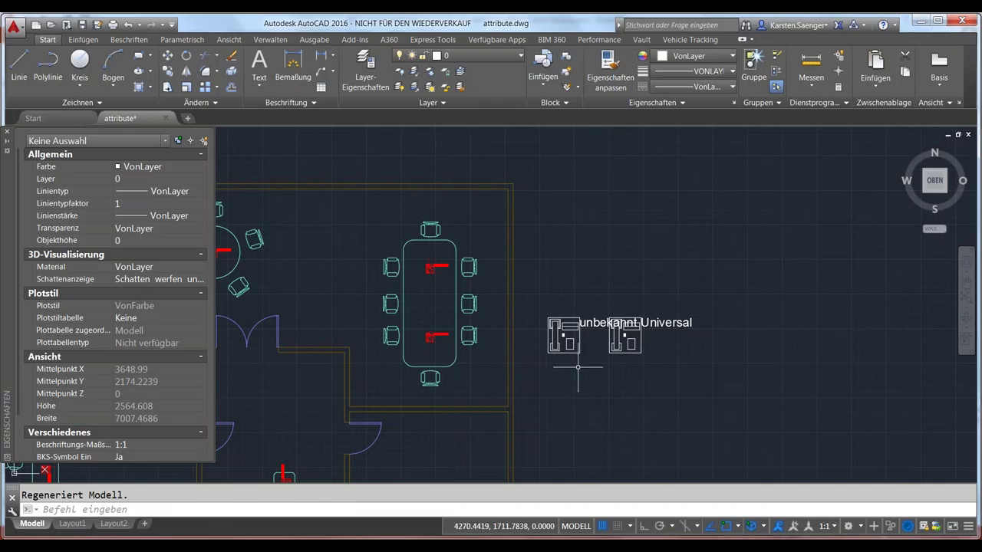
scroll(582, 344, "up", 3)
scroll(581, 346, "up", 2)
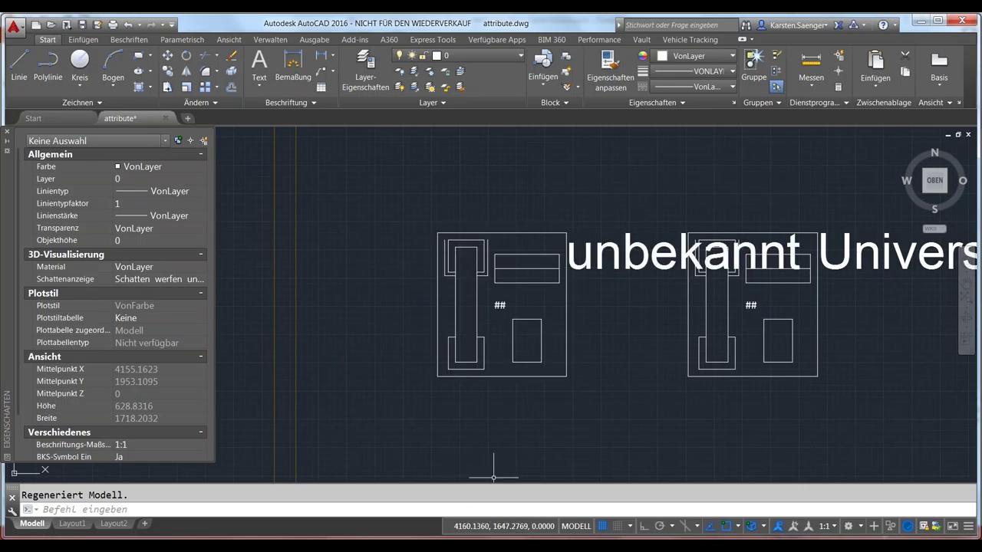
type("BA")
type("TTMAN")
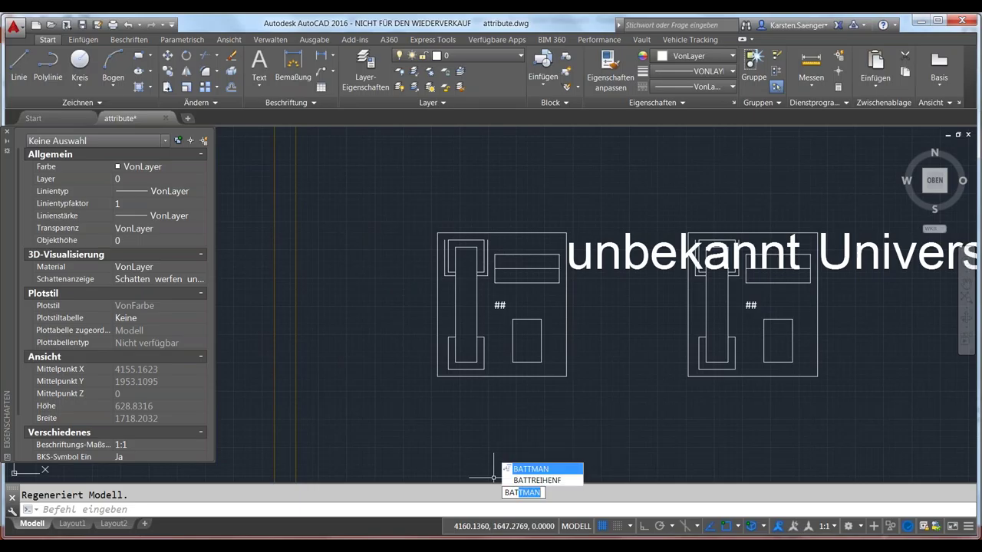
key("Down")
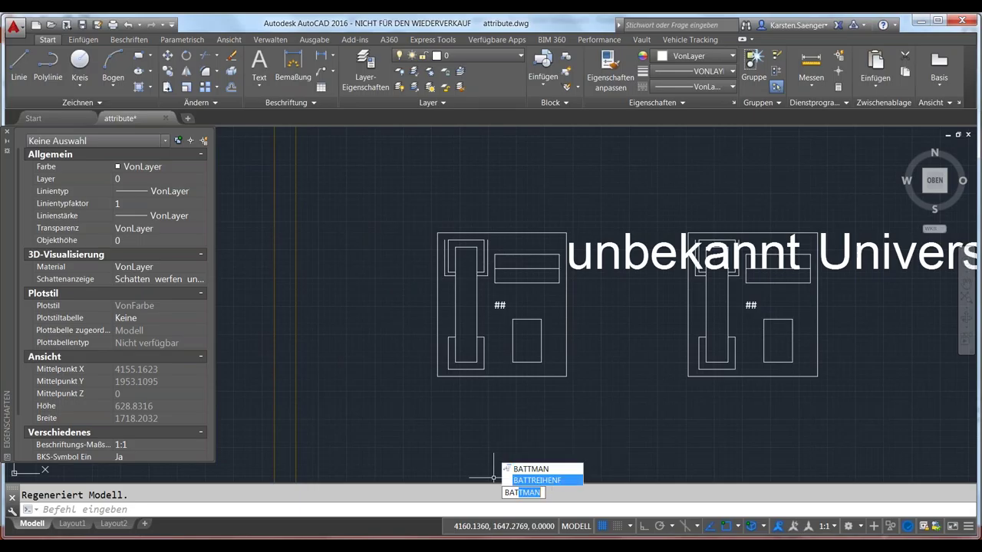
key("Return")
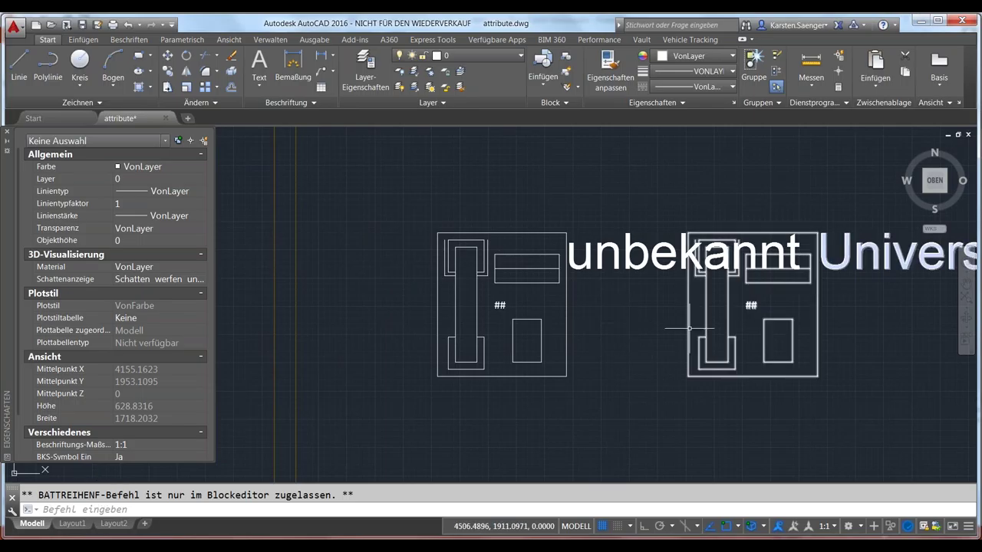
left_click(566, 325)
Open phone - gen in the Block Editor and run the attribute order command (attreih)
right_click(566, 325)
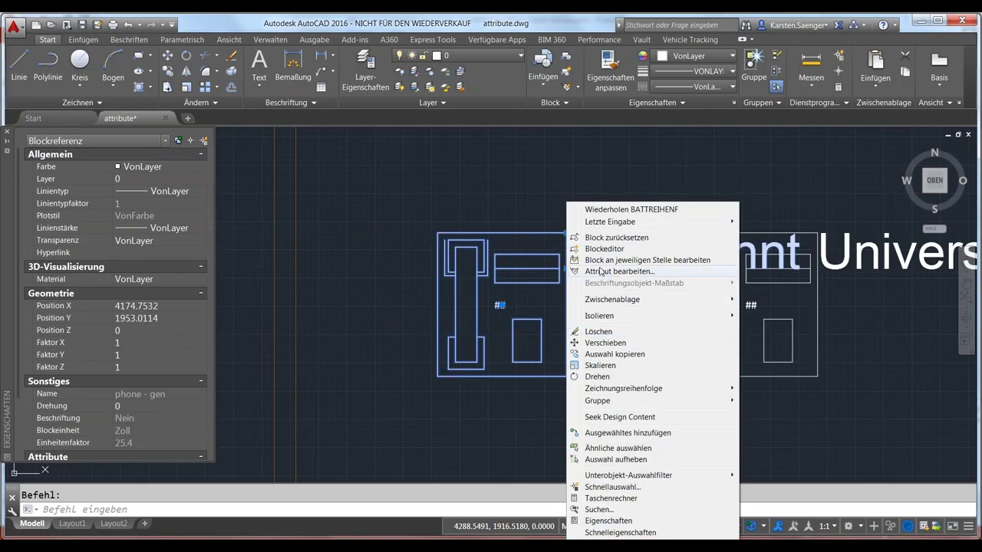
left_click(675, 248)
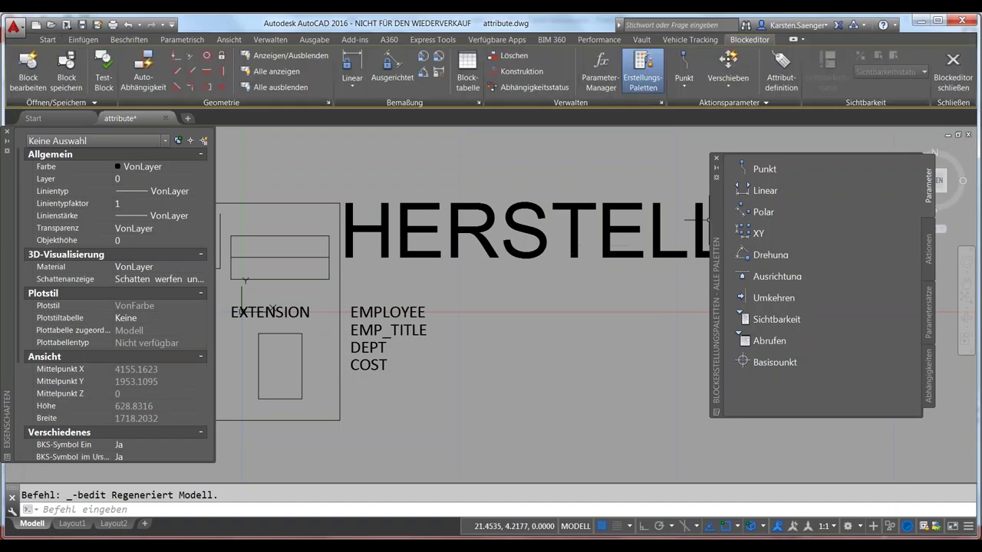
left_click_drag(719, 226, 728, 202)
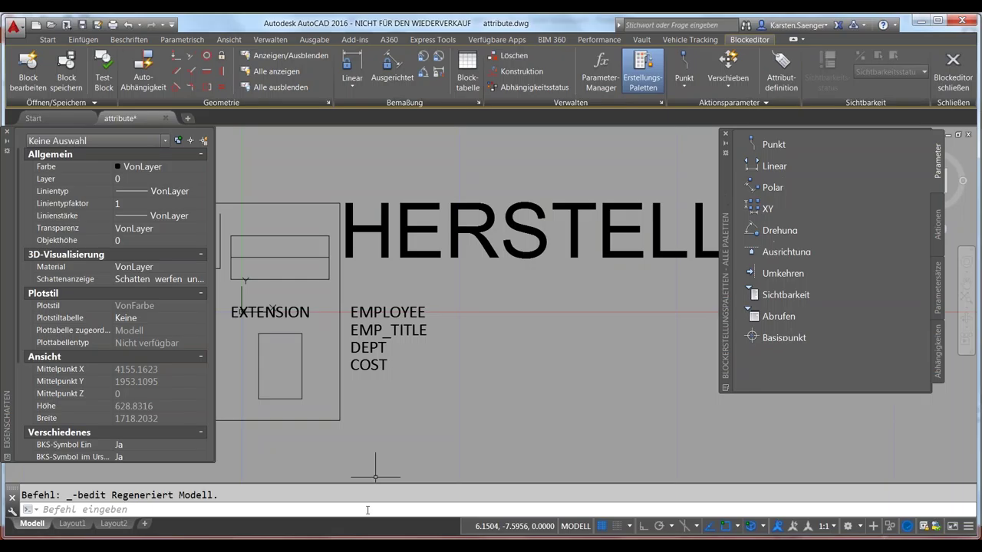
type("attrei")
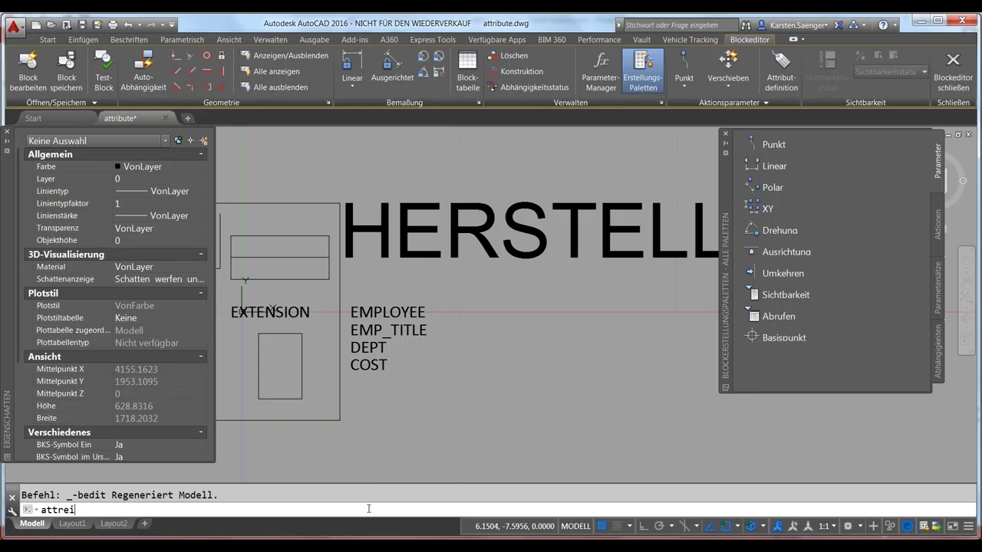
type("h")
key("Return")
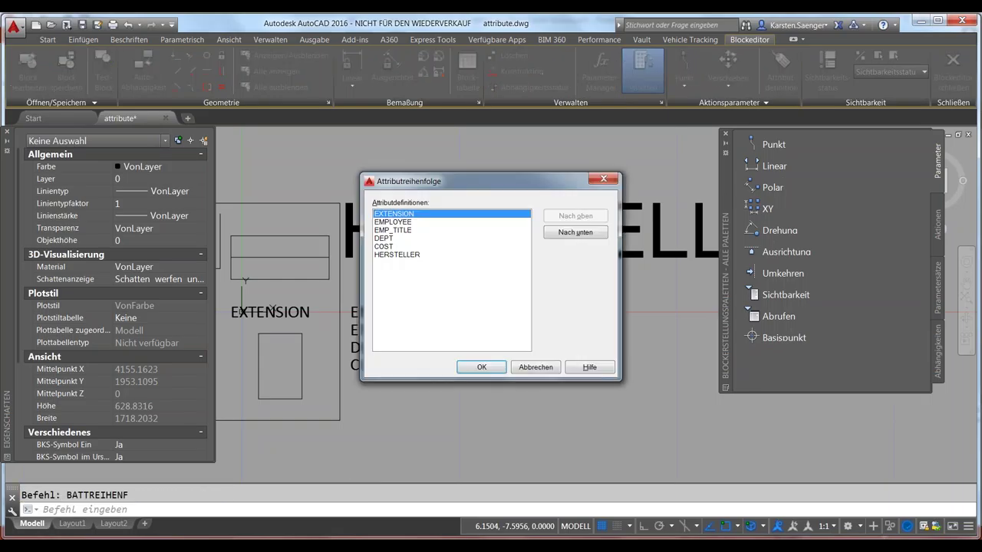
left_click_drag(460, 181, 509, 136)
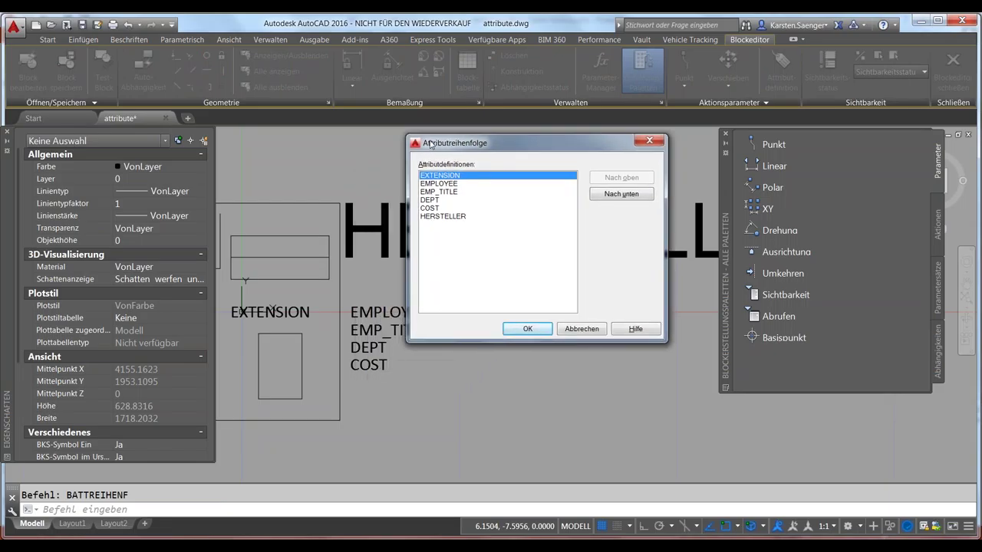
left_click_drag(442, 136, 491, 135)
Move HERSTELLER to the top of the attribute order and confirm with OK
left_click(507, 207)
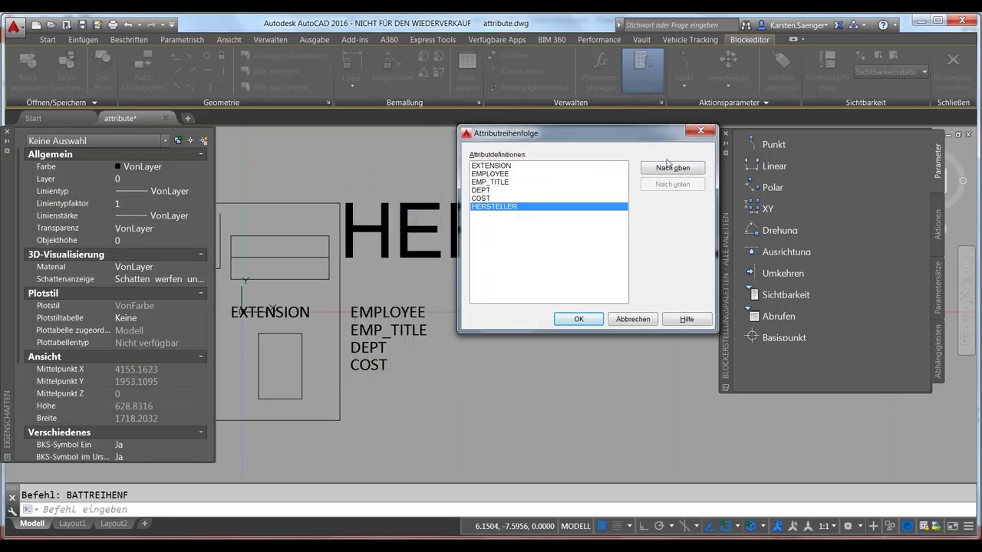
left_click(668, 169)
left_click(668, 168)
left_click(668, 169)
left_click(668, 169)
left_click(668, 169)
left_click(597, 322)
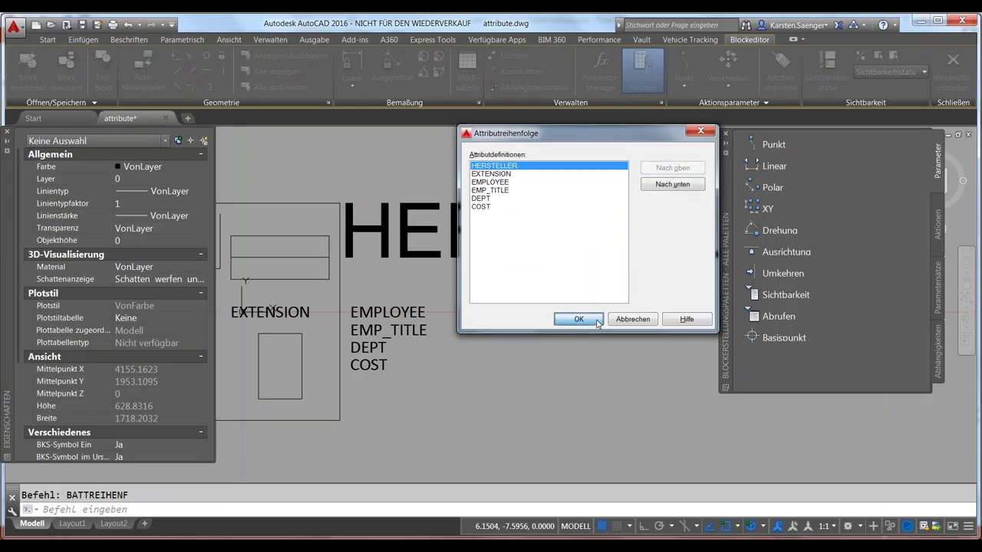
Close the Block Editor, saving the changes to phone - gen
scroll(545, 381, "down", 2)
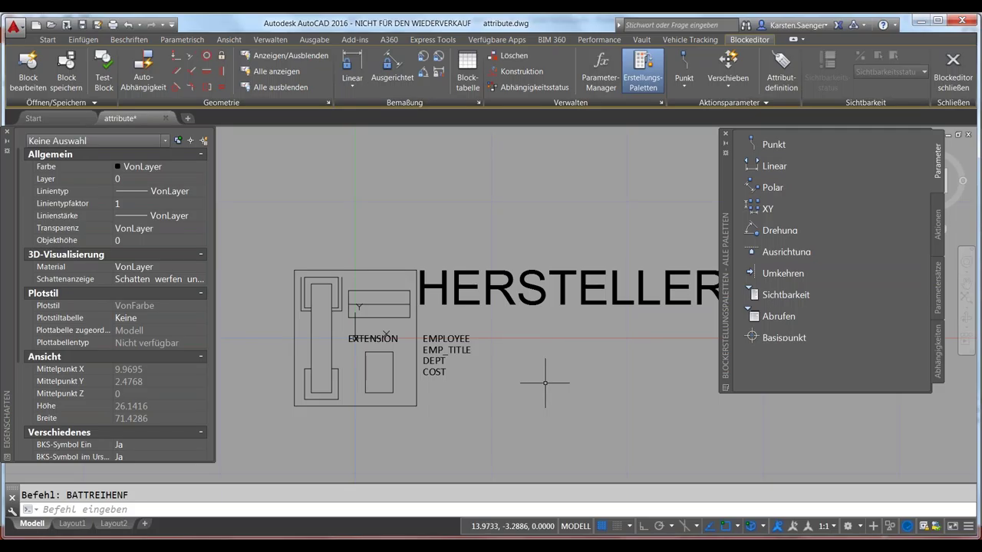
left_click(951, 73)
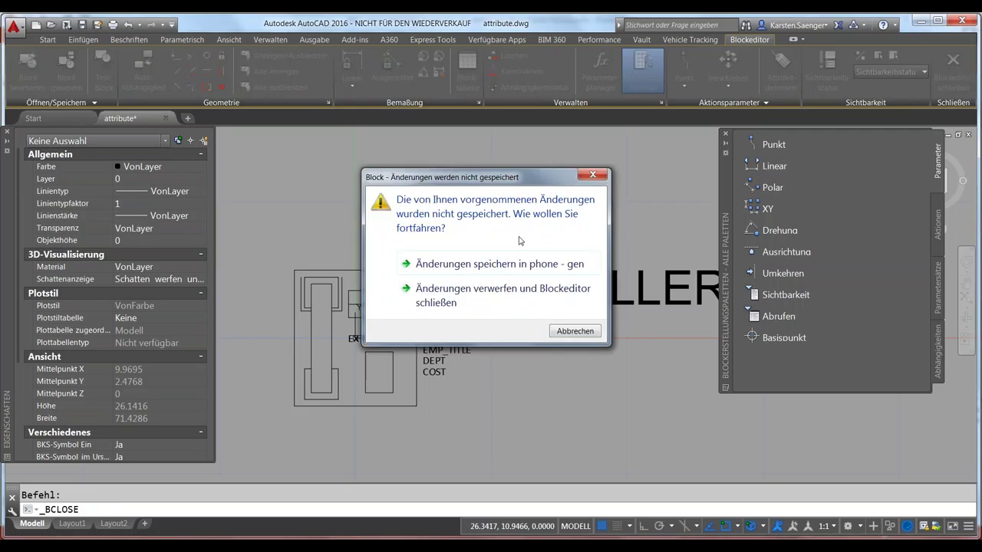
left_click(476, 266)
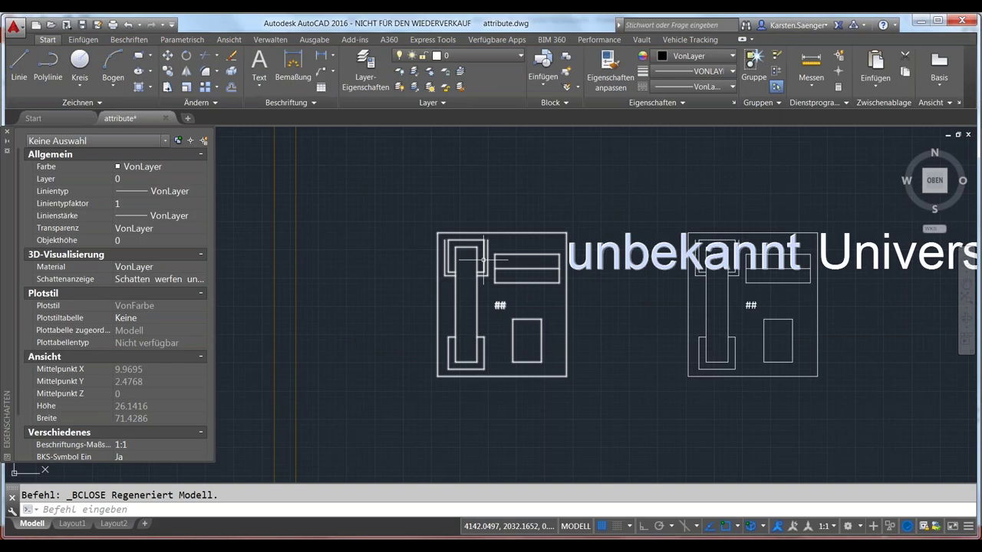
Insert a phone - gen block from the Einfügen gallery beside the phones, keeping default attribute values
left_click(547, 80)
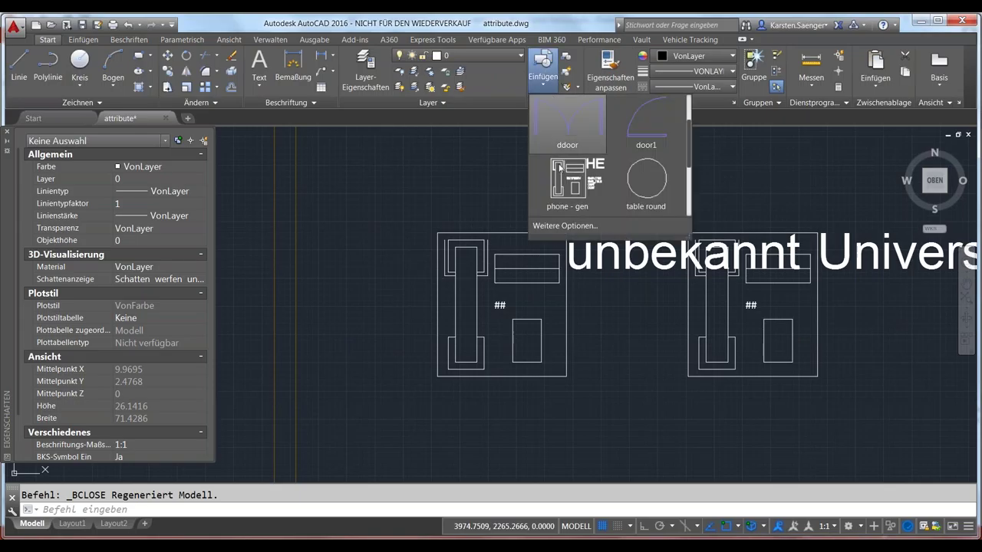
left_click(566, 186)
scroll(376, 330, "down", 3)
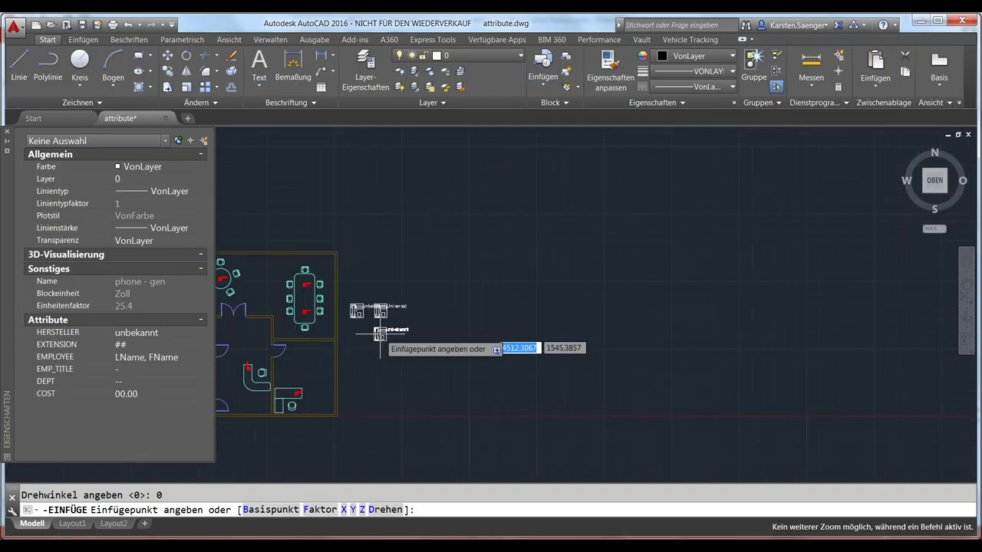
left_click(377, 333)
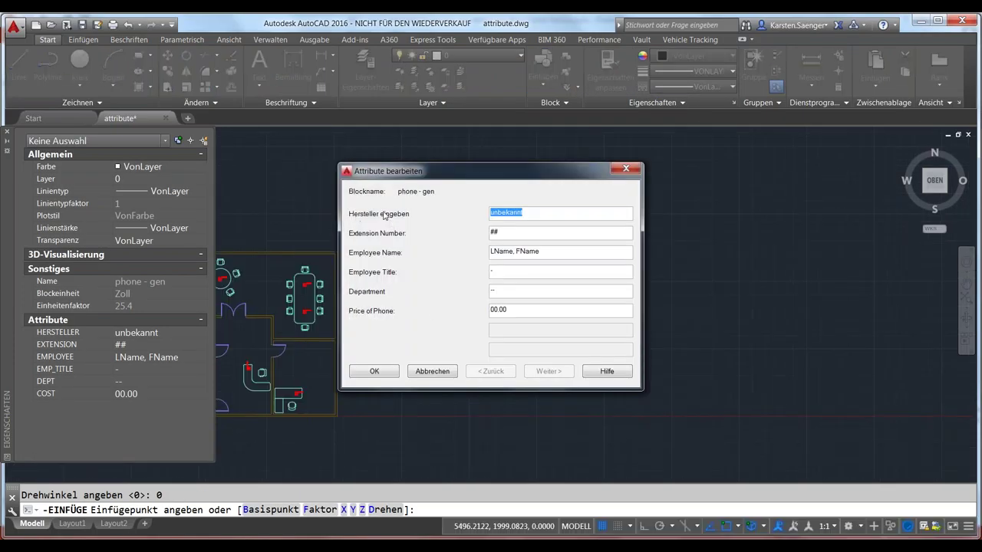
left_click(430, 373)
left_click(432, 373)
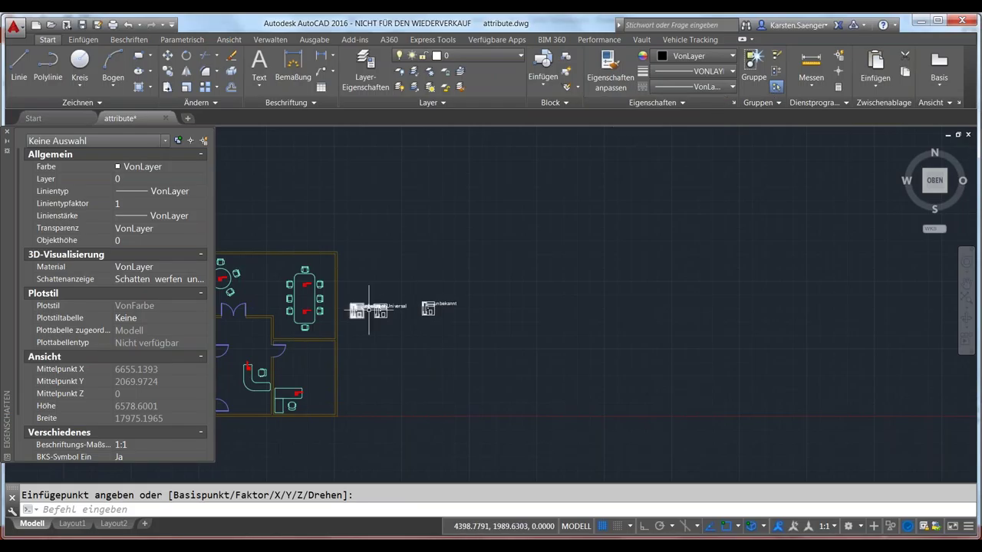
left_click(378, 311)
right_click(376, 311)
left_click(415, 248)
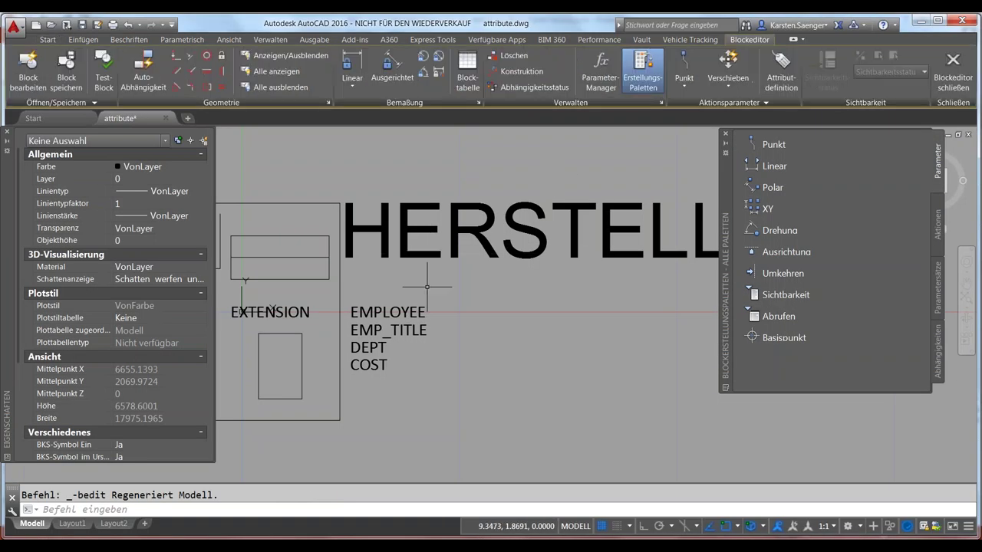
left_click(395, 312)
right_click(399, 312)
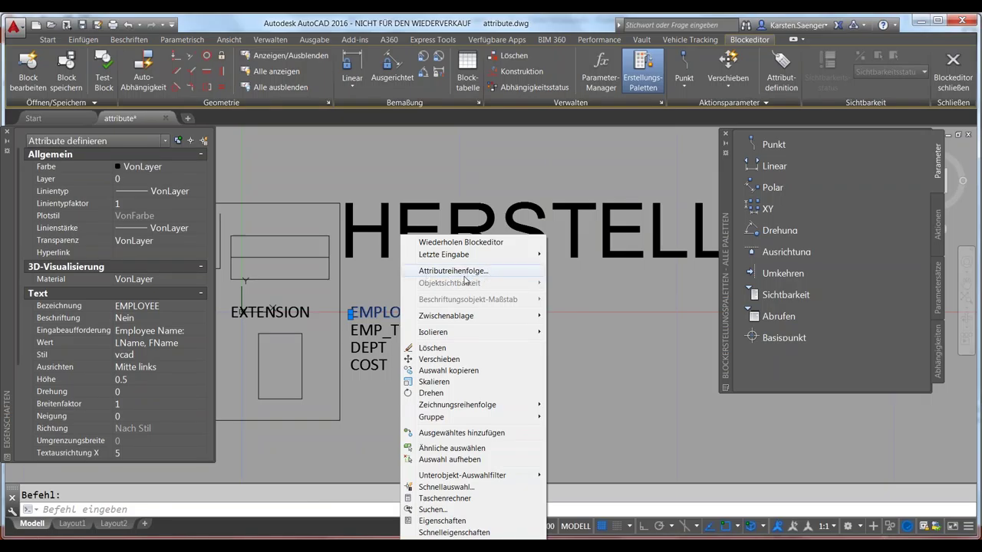
left_click(466, 275)
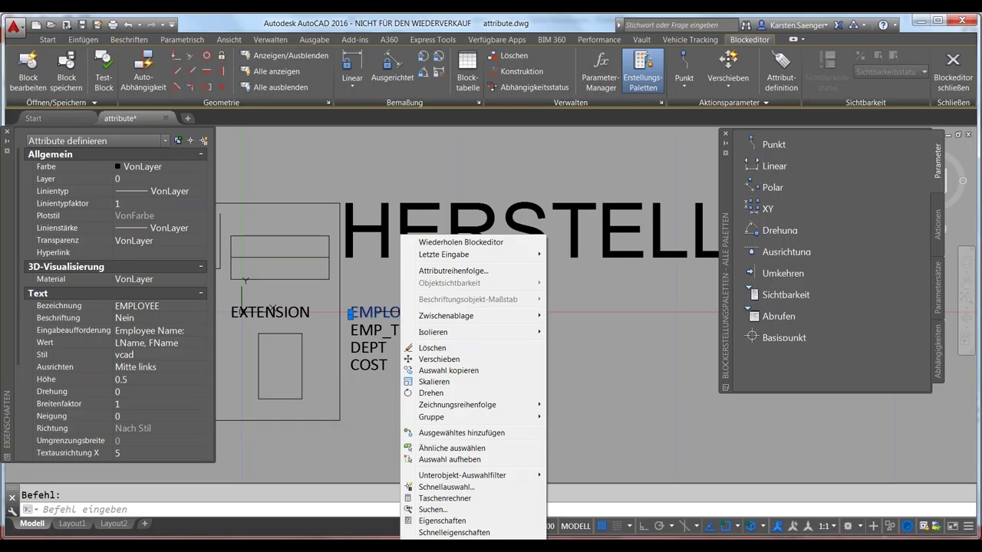
left_click(332, 510)
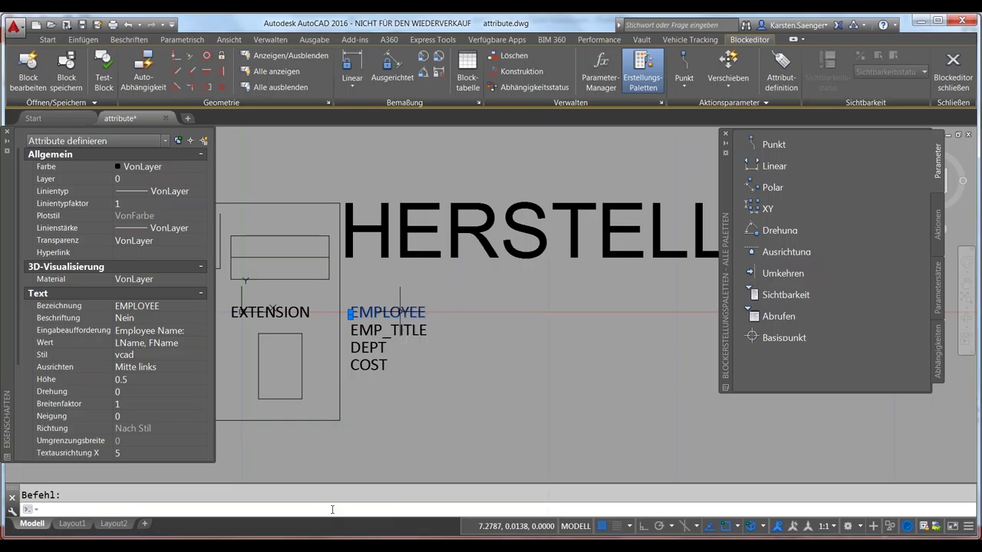
left_click(953, 73)
Open the Block Attribute Manager (BATT) for phone - gen, keeping HERSTELLER at the top
left_click(396, 510)
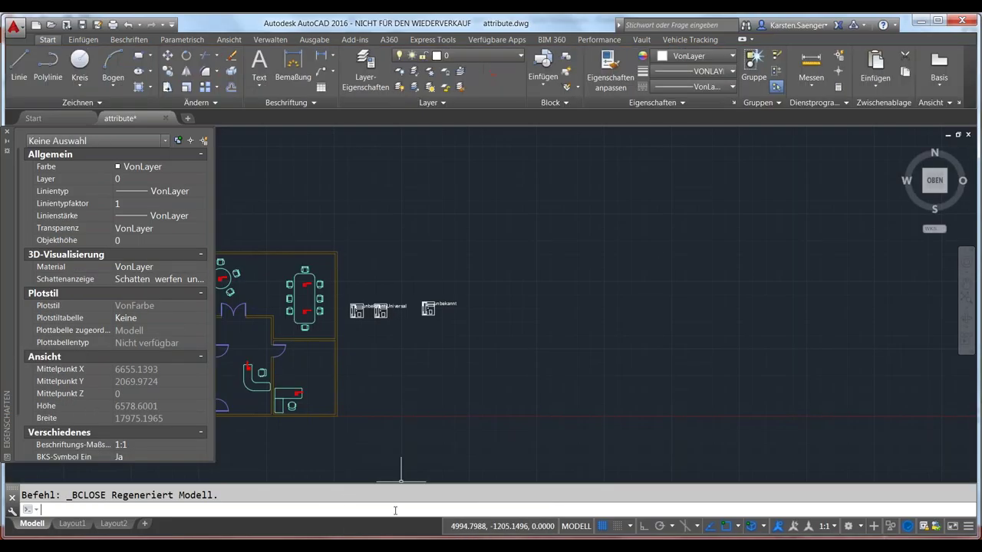
type("BA")
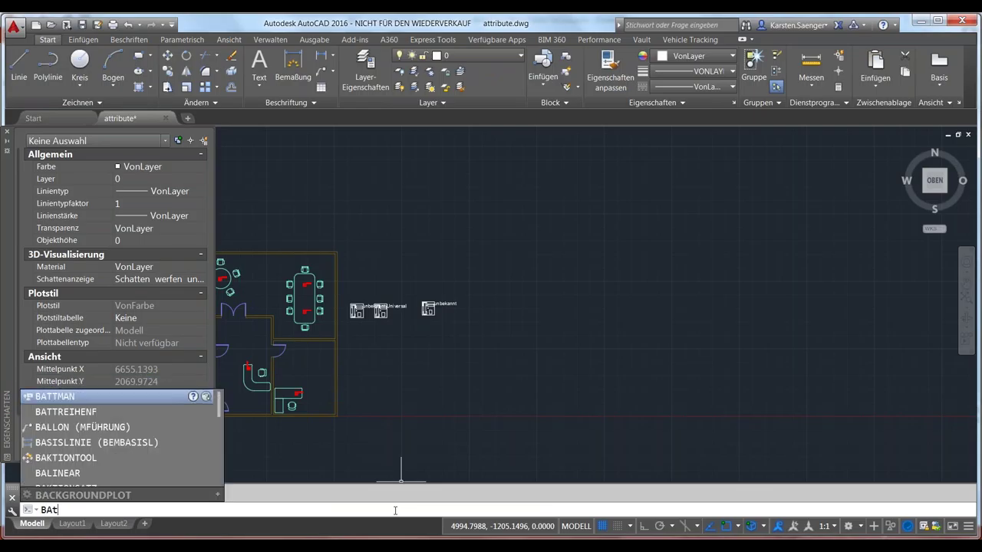
type("TT")
key("Return")
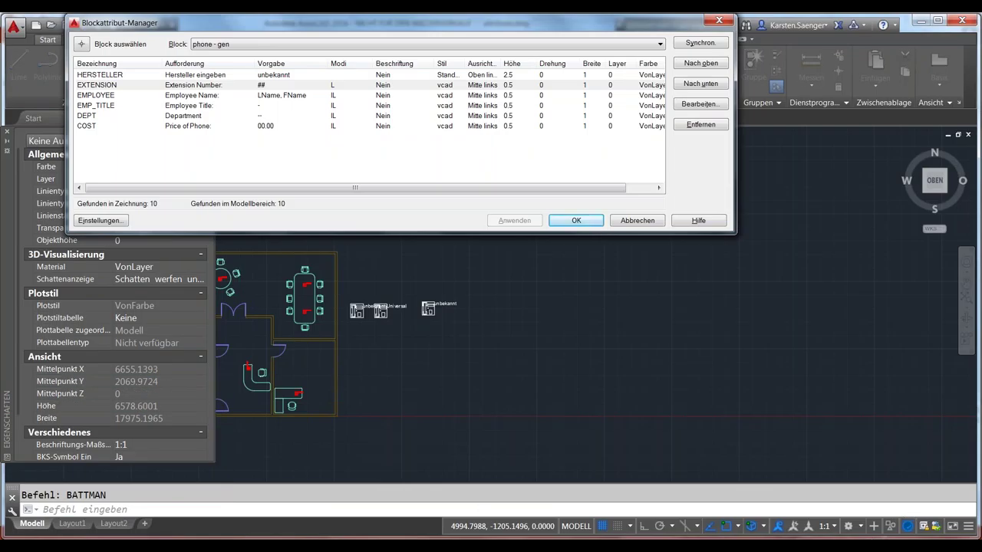
left_click_drag(428, 33, 447, 123)
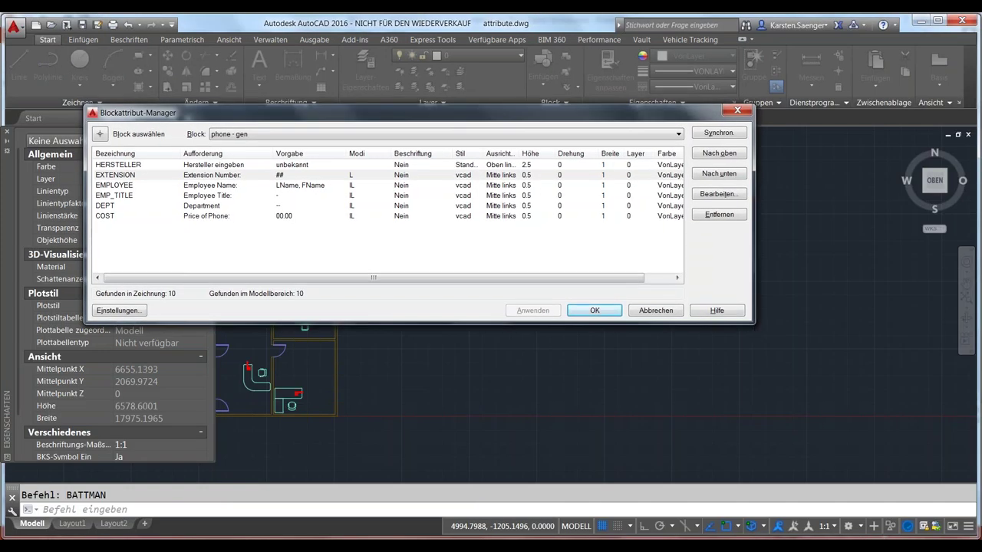
left_click_drag(754, 323, 795, 376)
left_click(137, 168)
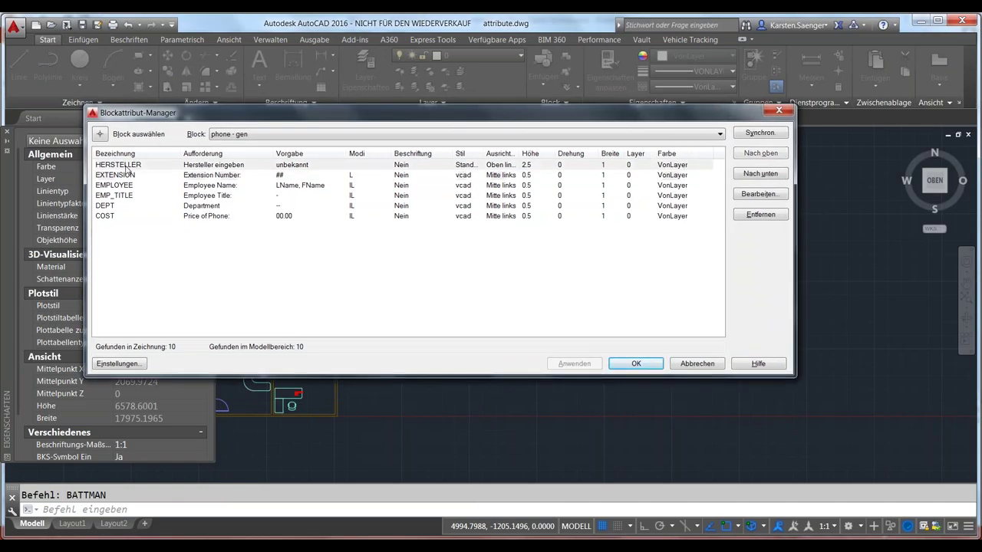
left_click(748, 174)
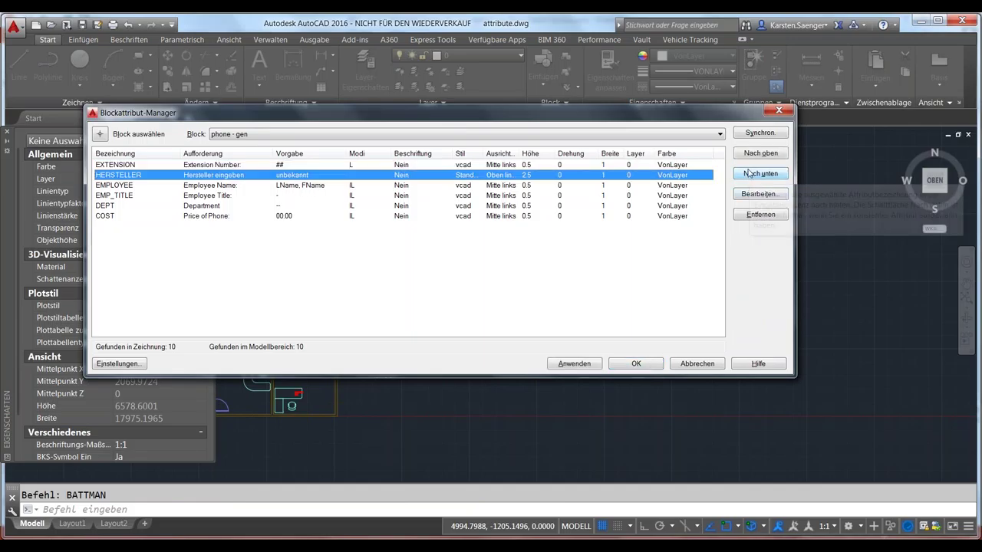
left_click(750, 153)
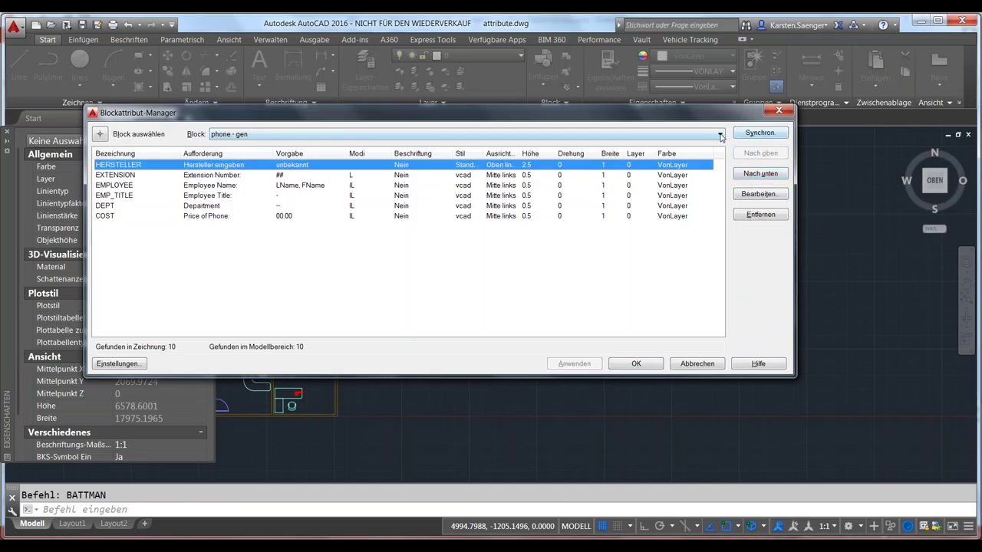
left_click(718, 137)
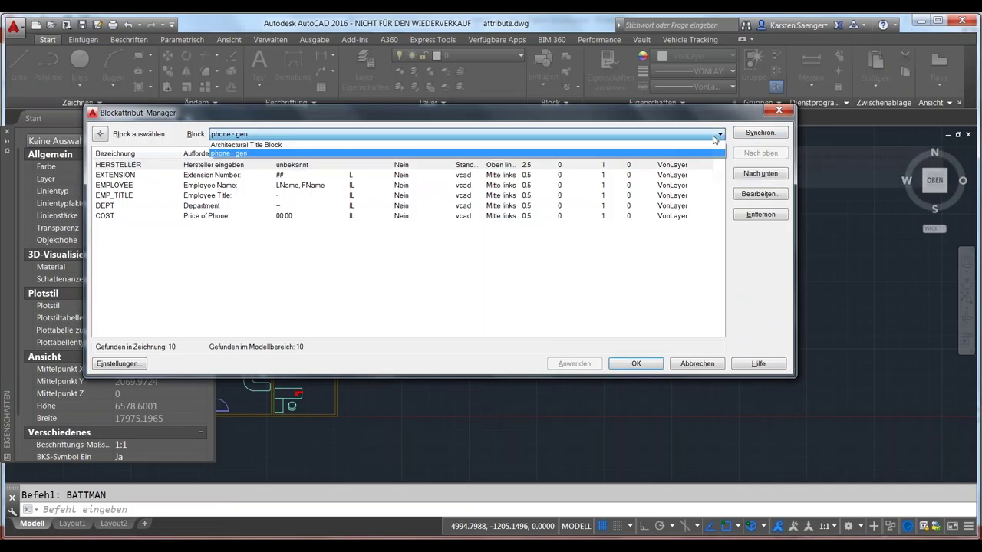
left_click(714, 139)
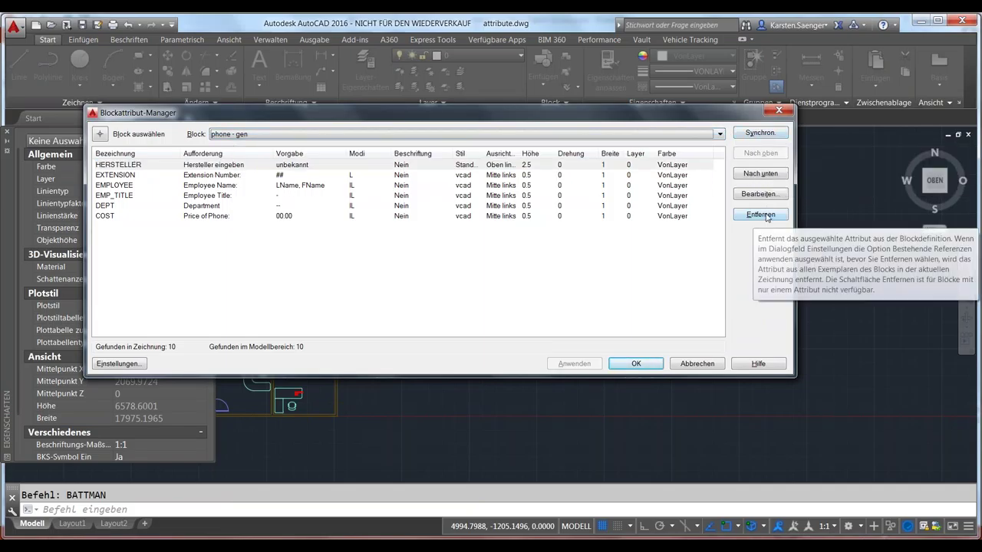
In Einstellungen, uncheck the Drehung column for the attribute list and confirm with OK
left_click(119, 364)
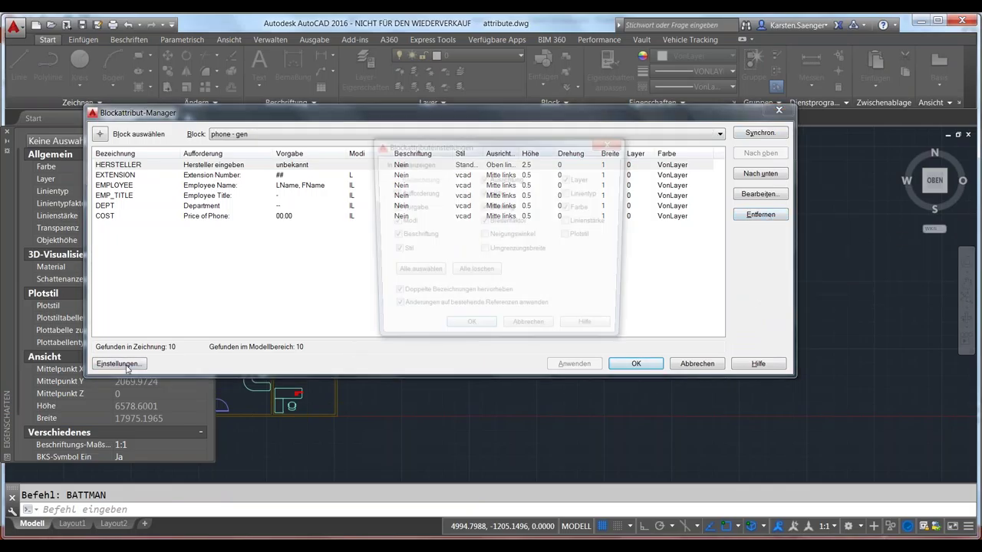
mouse_move(458, 148)
left_mouse_down()
mouse_move(359, 217)
mouse_move(301, 206)
left_mouse_up()
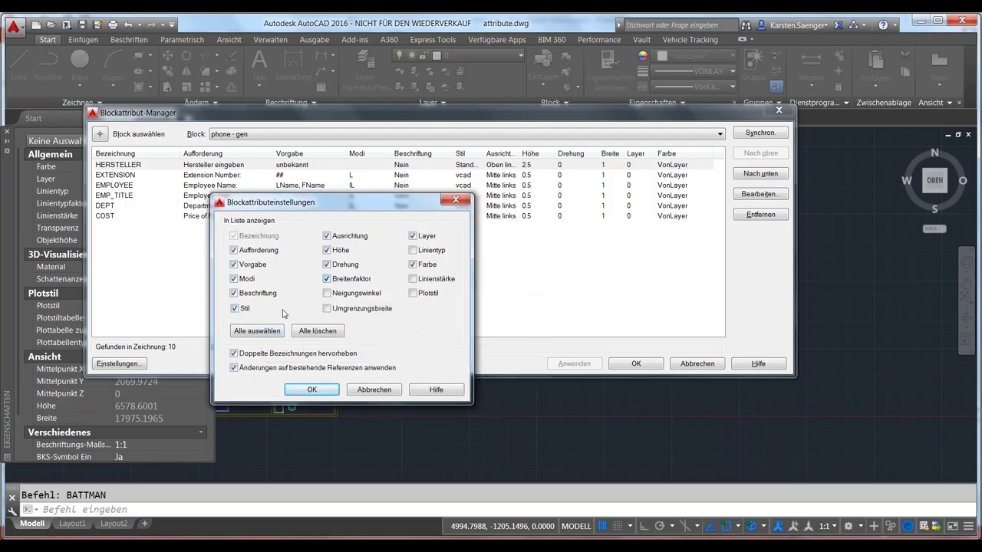
left_click(414, 265)
left_click(327, 265)
left_click(314, 392)
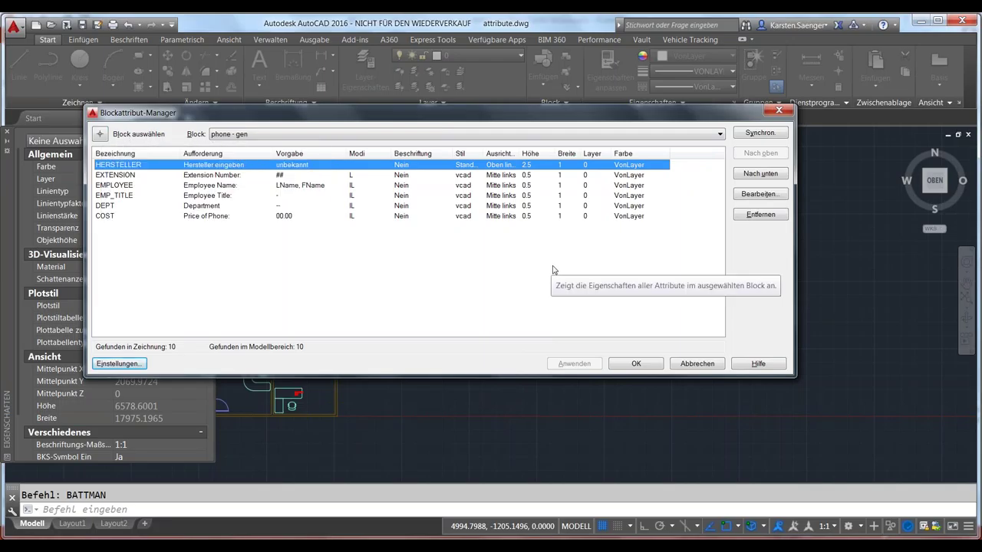
Cancel the Block Attribute Manager without changes
left_click(695, 367)
scroll(522, 346, "down", 1)
scroll(485, 279, "down", 1)
scroll(485, 279, "up", 4)
scroll(485, 279, "up", 1)
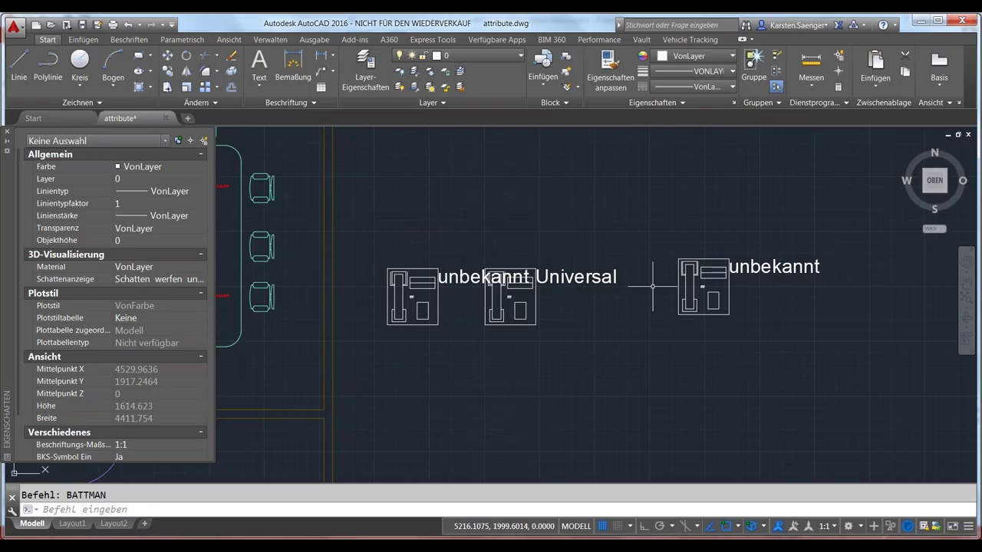
Open the right phone block in the Block Editor and start a new attribute definition
left_click(680, 285)
right_click(682, 285)
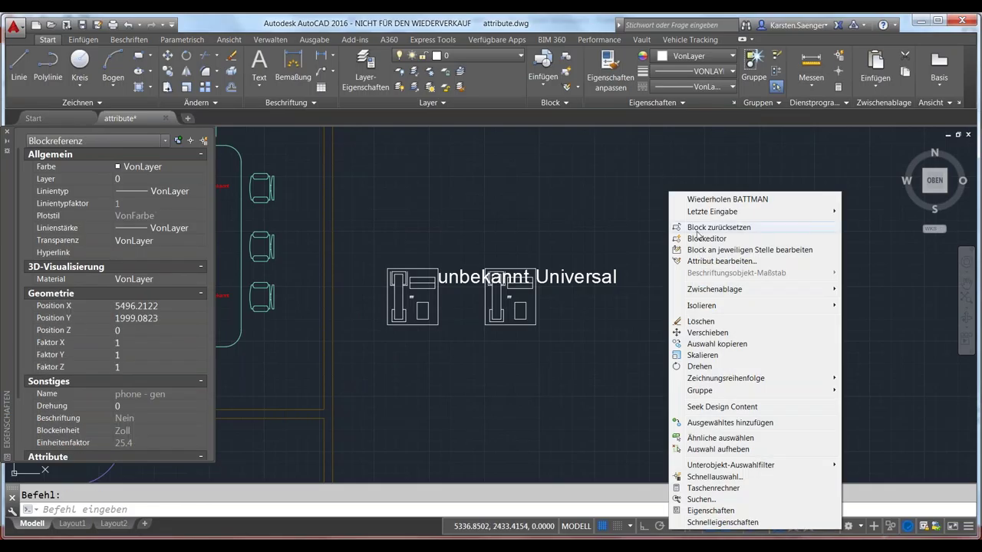
left_click(699, 239)
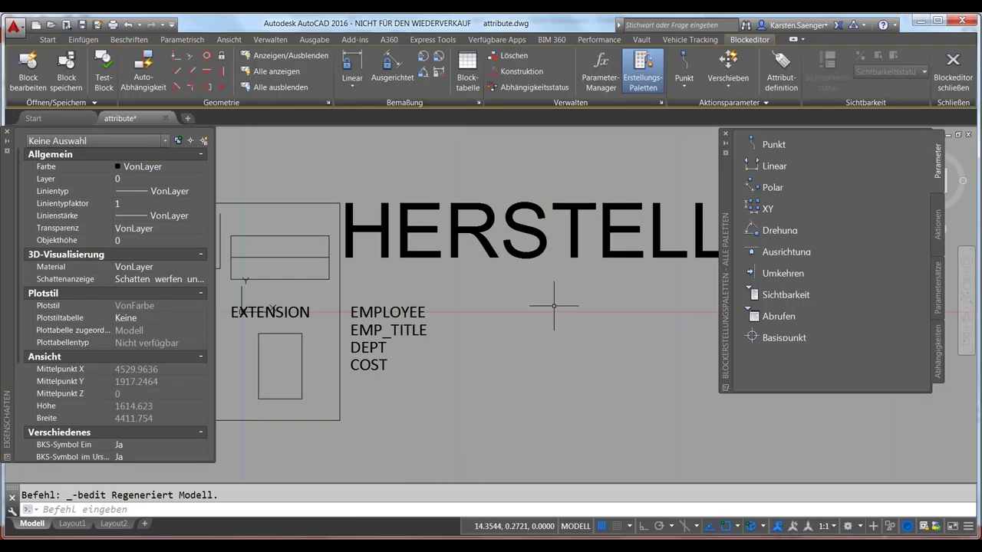
left_click(781, 72)
type("e")
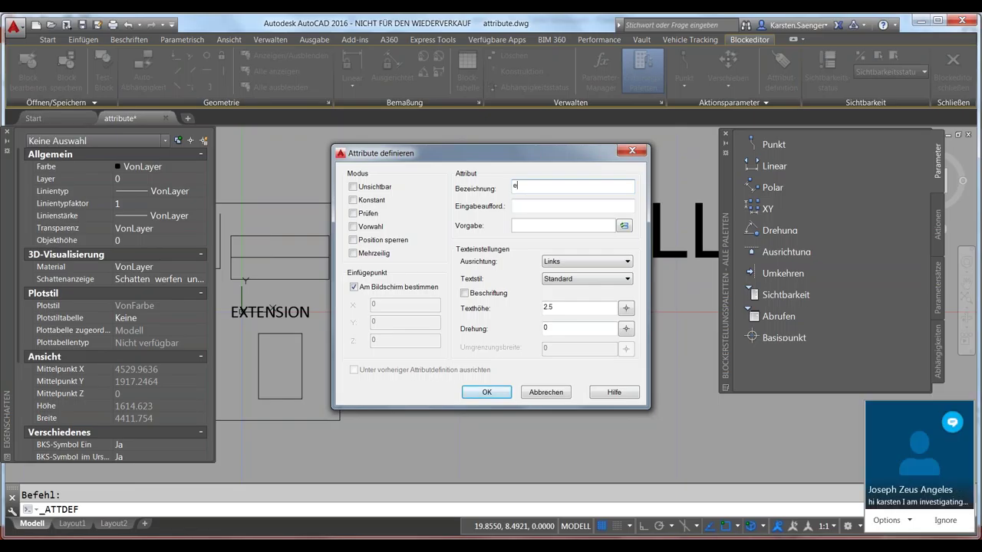
Define an attribute tagged Hersteller with prompt 123, default 123 and locked position
type("r")
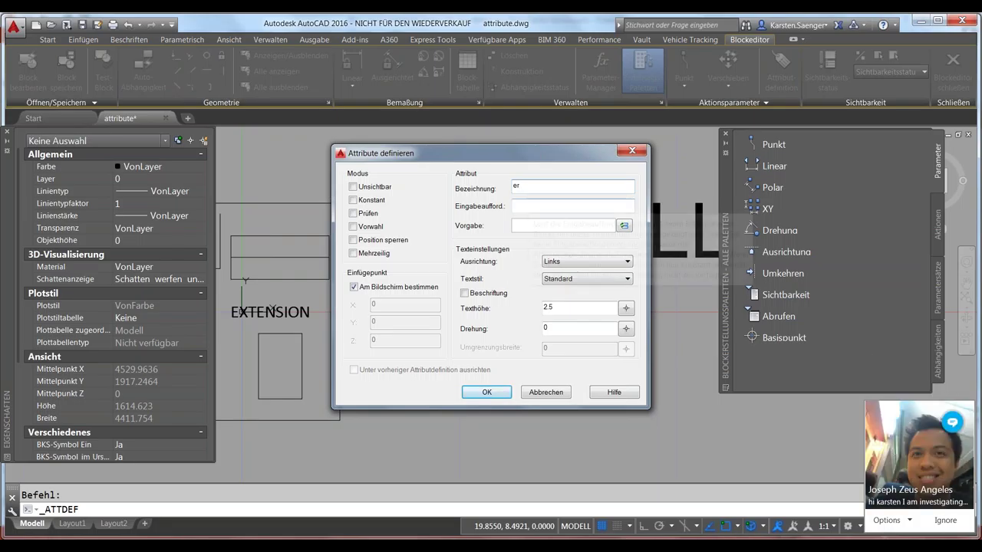
key("BackSpace")
key("BackSpace")
type("Hersteller 1")
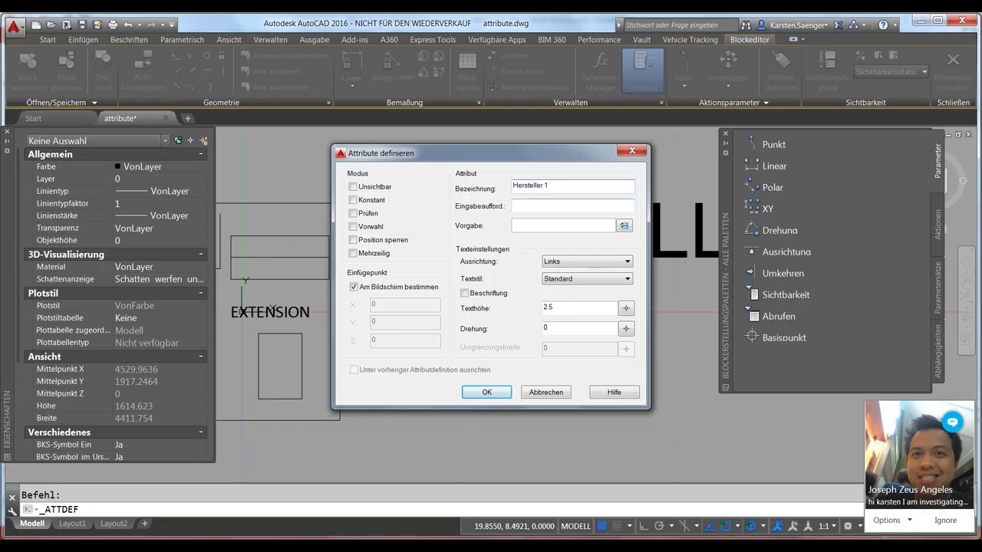
left_click(534, 226)
left_click(352, 240)
left_click(543, 208)
type("123")
left_click(548, 225)
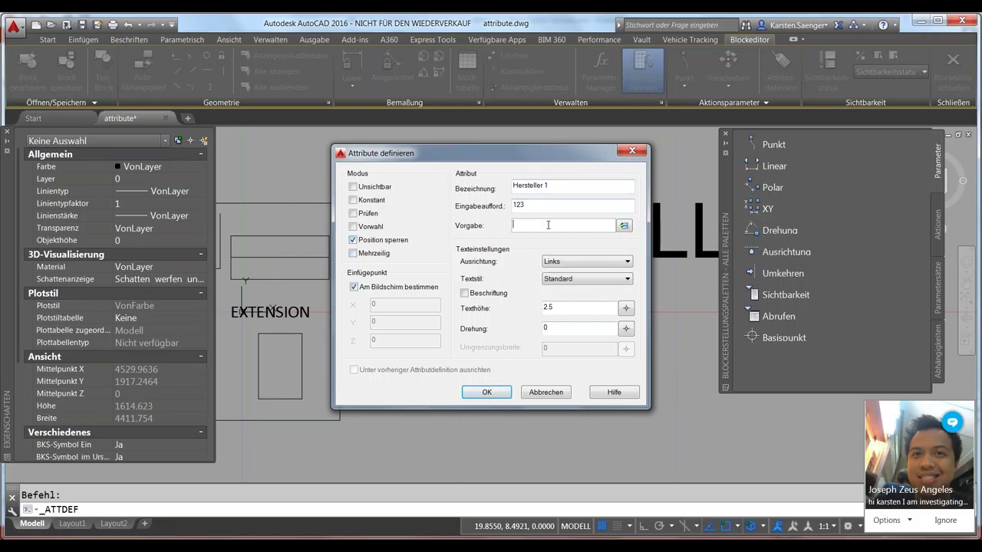
type("123")
left_click(353, 254)
left_click(353, 254)
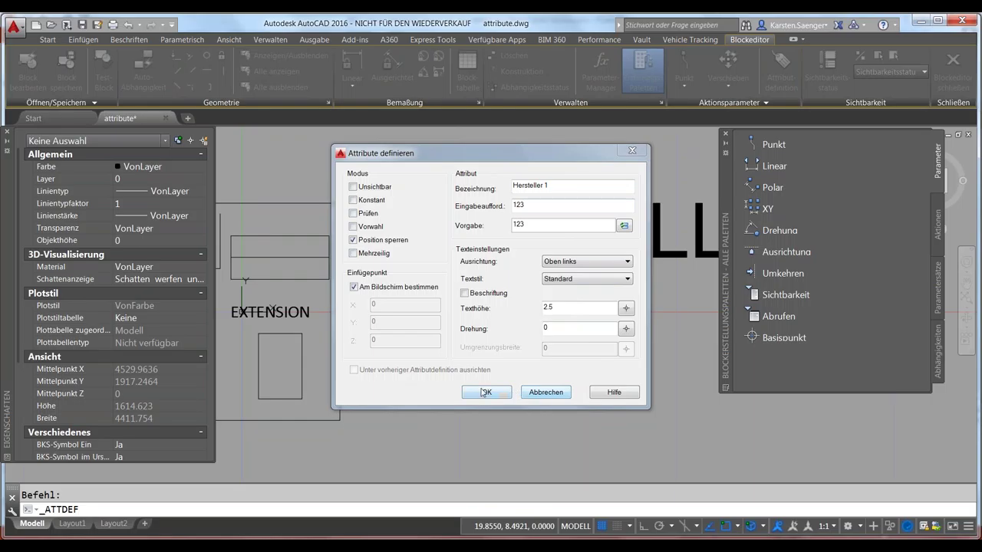
left_click(486, 392)
Fix the tag to Hersteller_1 after the no-spaces error and place it in the block
left_click(563, 311)
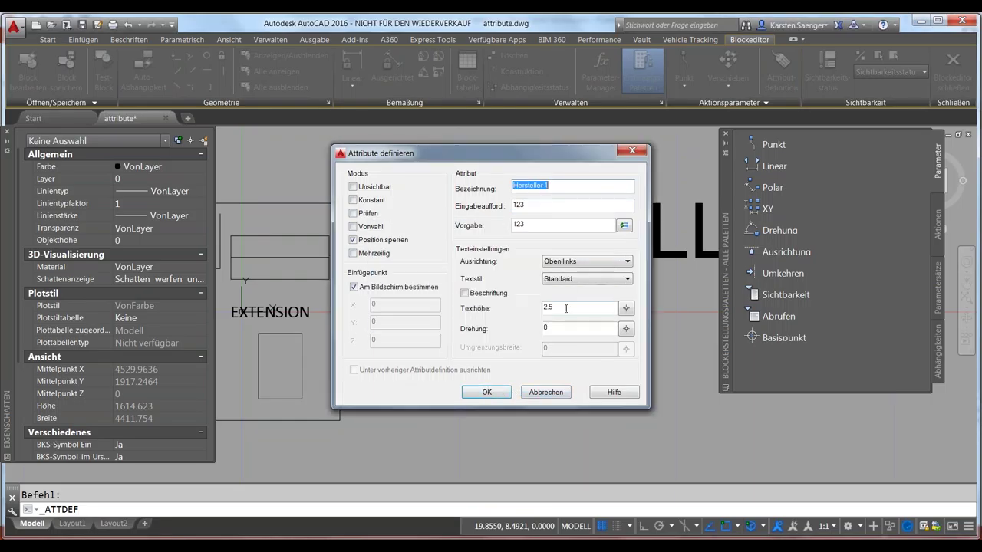
left_click(550, 185)
key("Left")
key("BackSpace")
type("_")
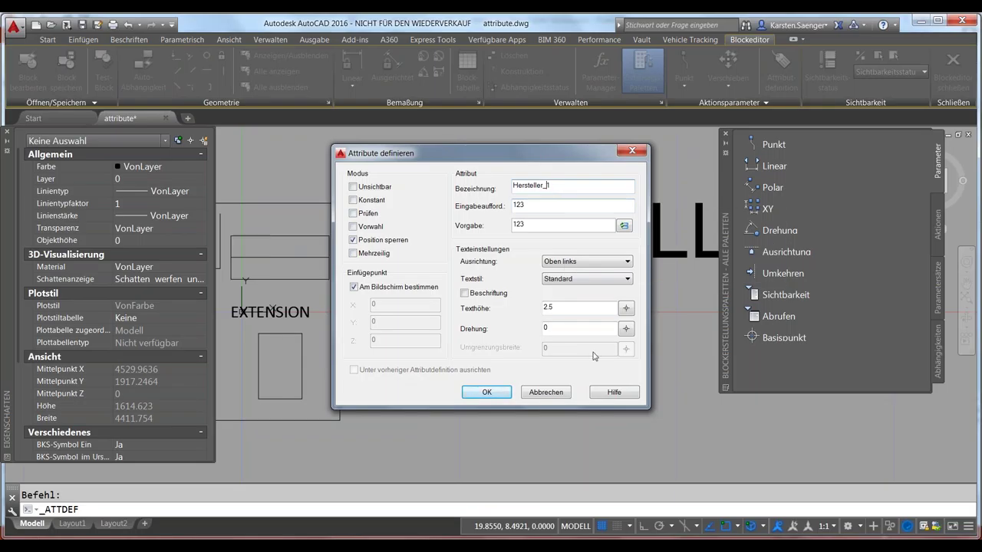
left_click(487, 392)
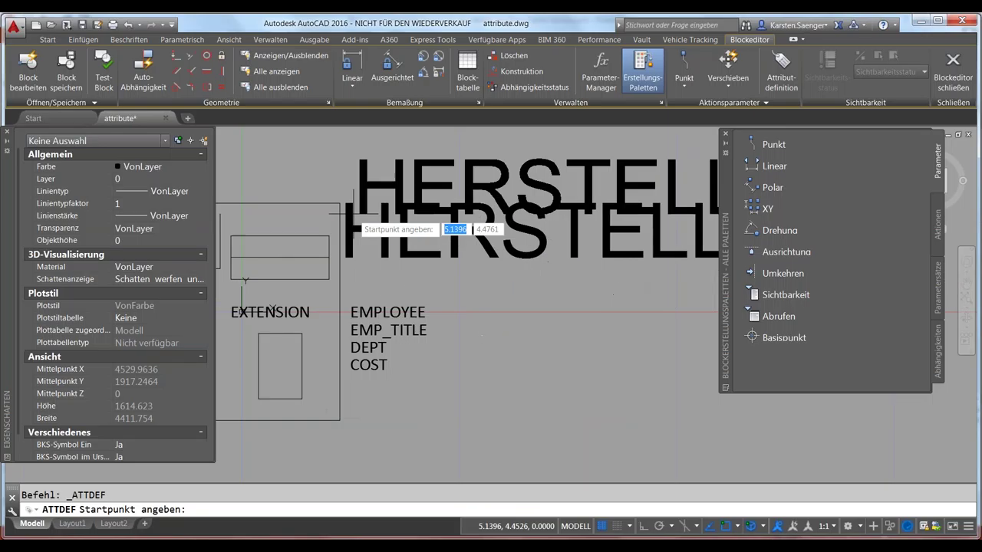
scroll(346, 222, "down", 3)
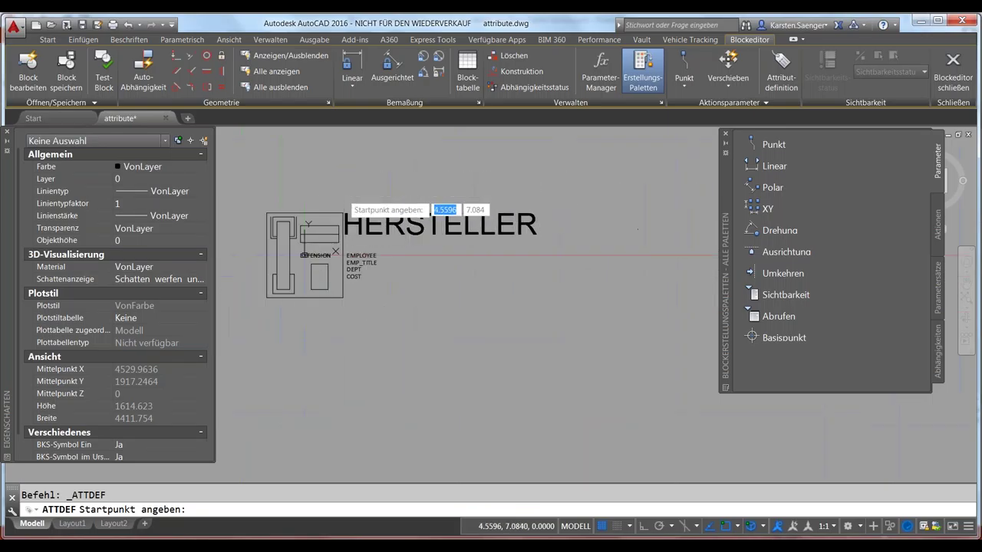
left_click(344, 237)
Add a second attribute with default 456, aligned below the Hersteller_1 attribute
left_click(783, 65)
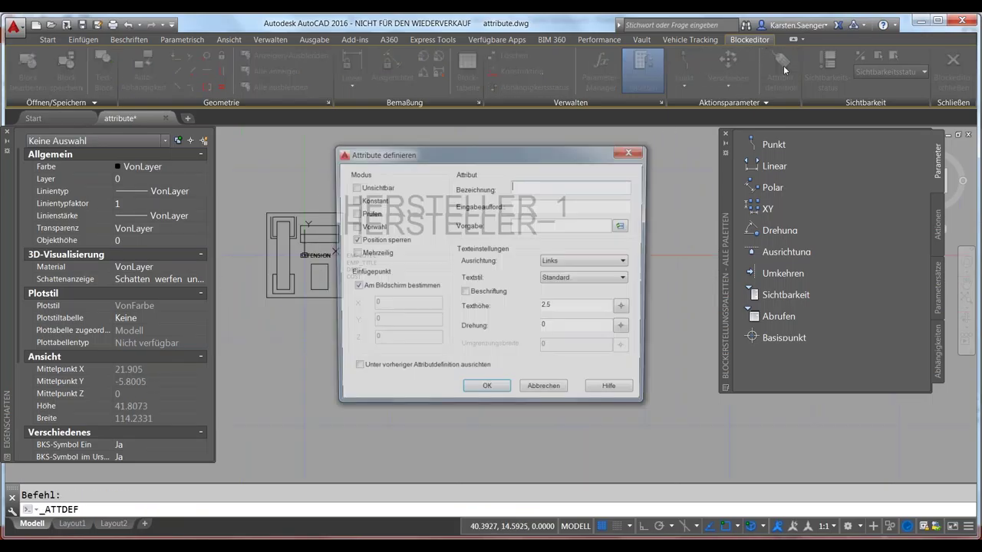
mouse_move(515, 158)
left_mouse_down()
mouse_move(681, 185)
mouse_move(646, 169)
left_mouse_up()
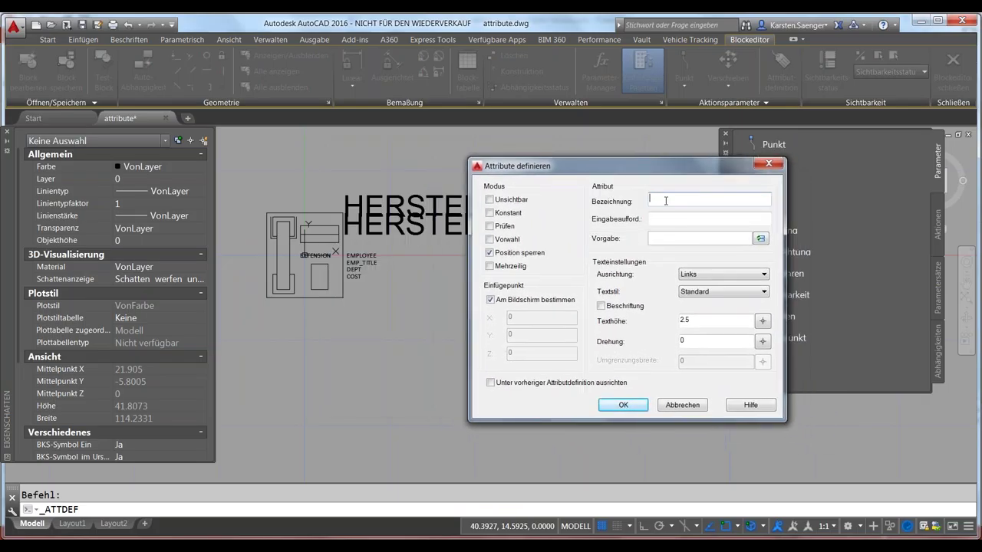
type("123")
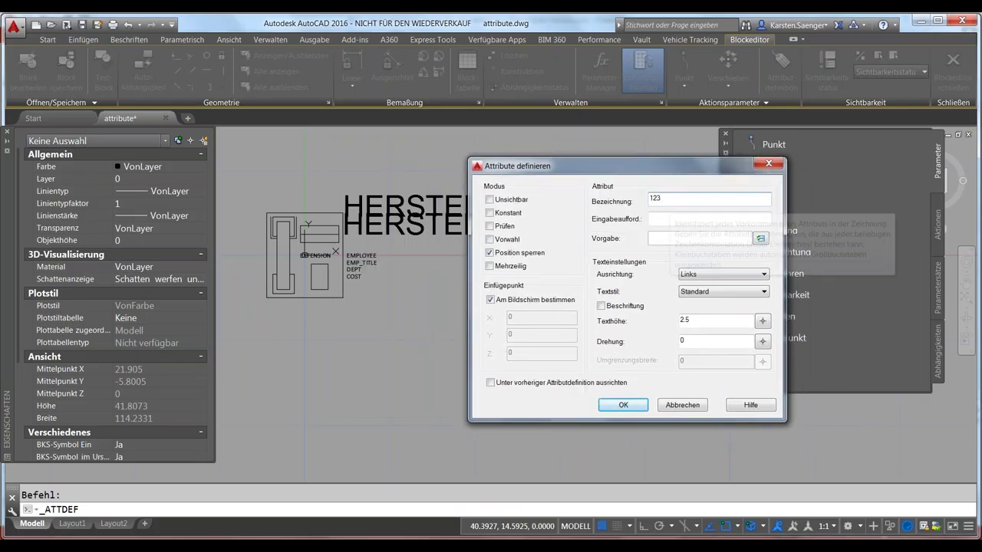
type("456")
left_click(663, 239)
type("456")
left_click(491, 383)
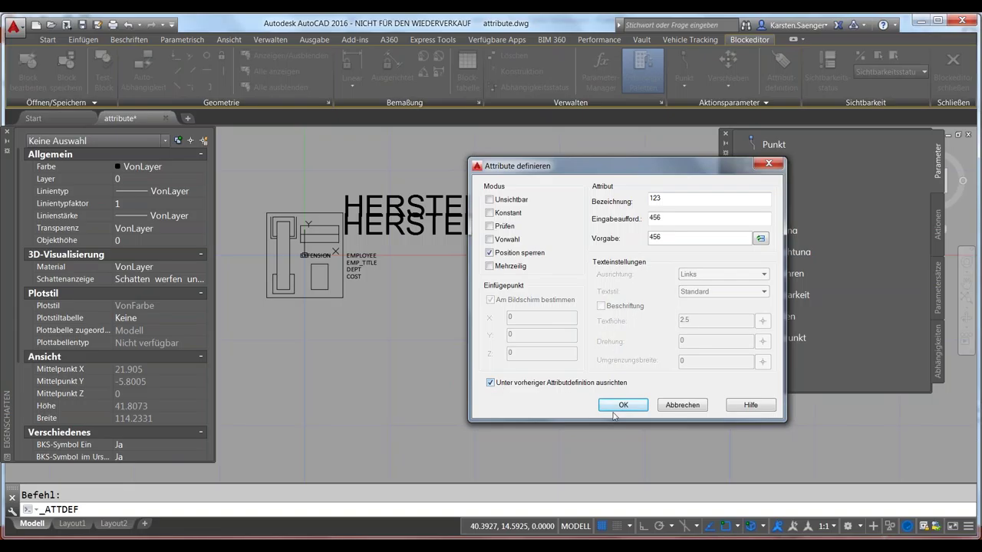
left_click(623, 405)
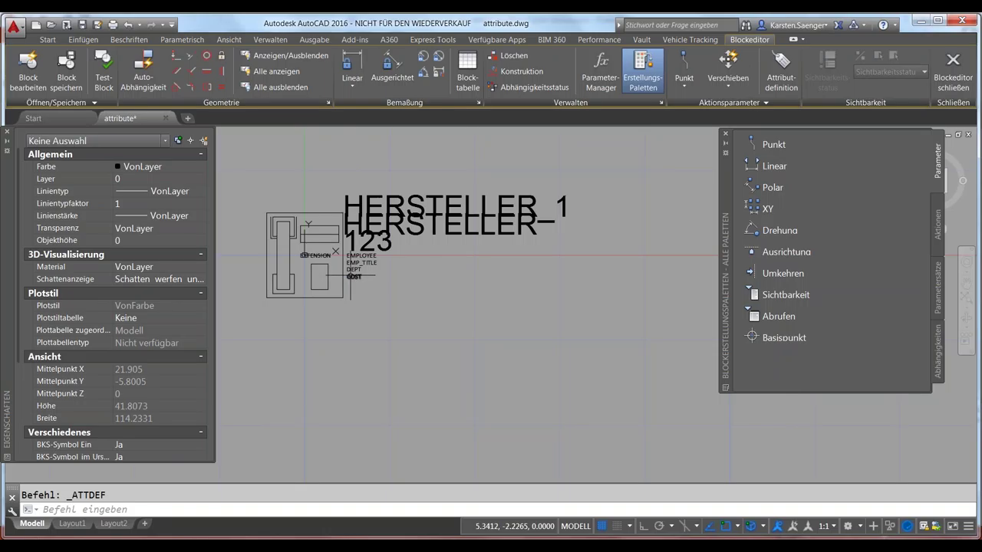
scroll(351, 267, "up", 5)
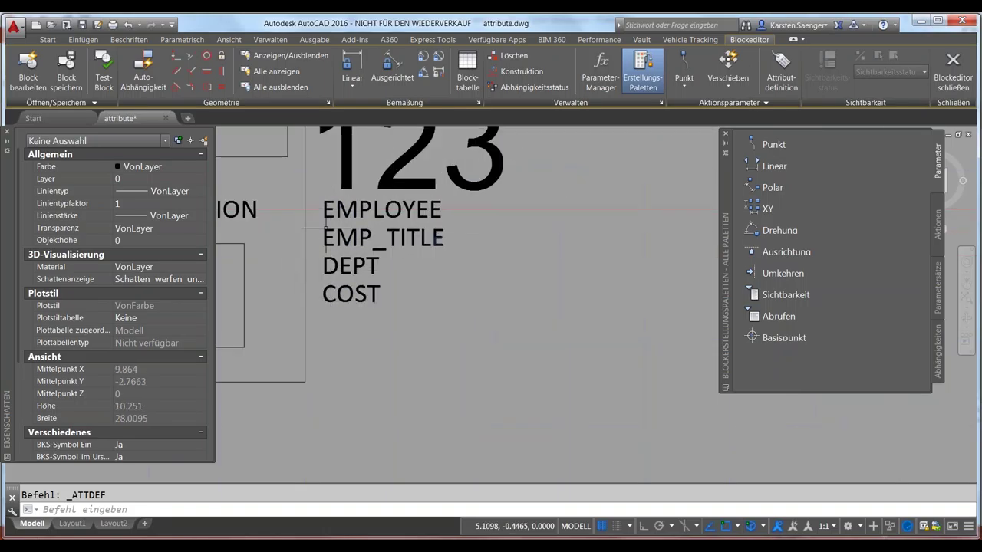
scroll(492, 353, "down", 4)
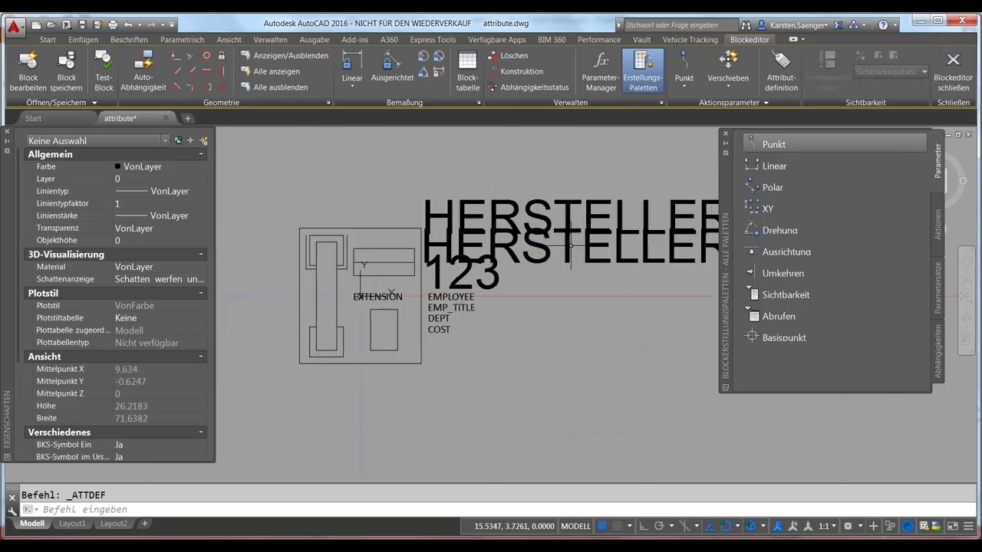
Close the Block Editor saving changes to phone - gen, then recentre the floor plan
double_click(583, 239)
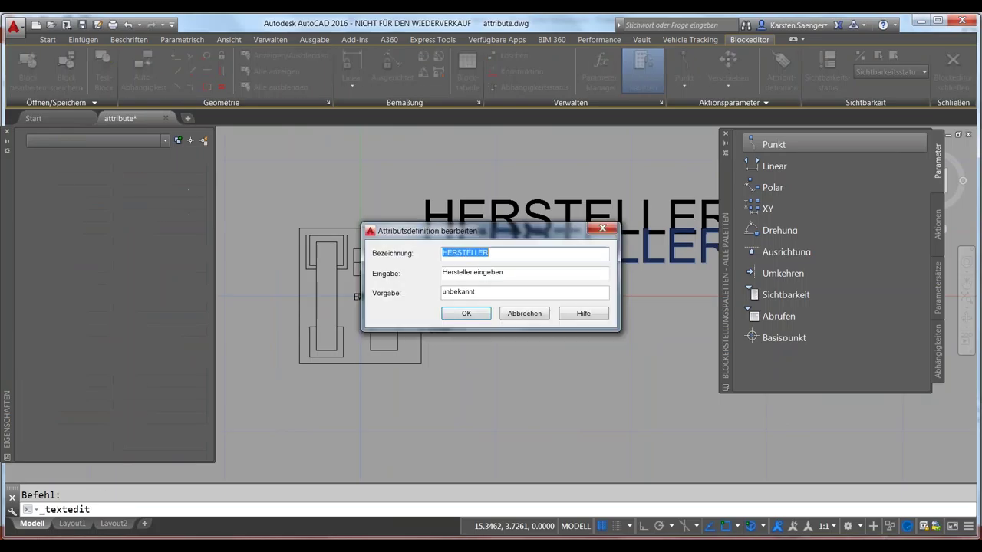
left_click(531, 317)
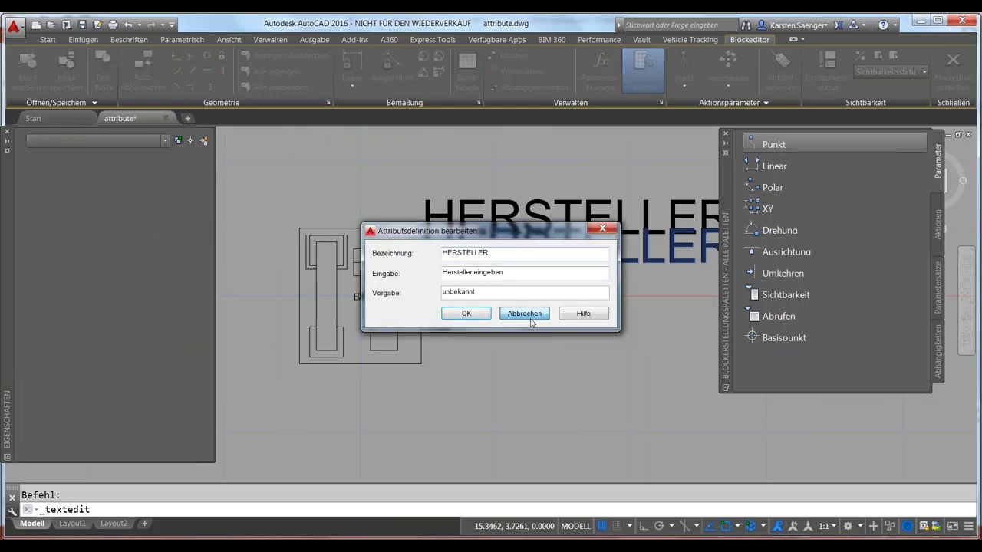
left_click(951, 78)
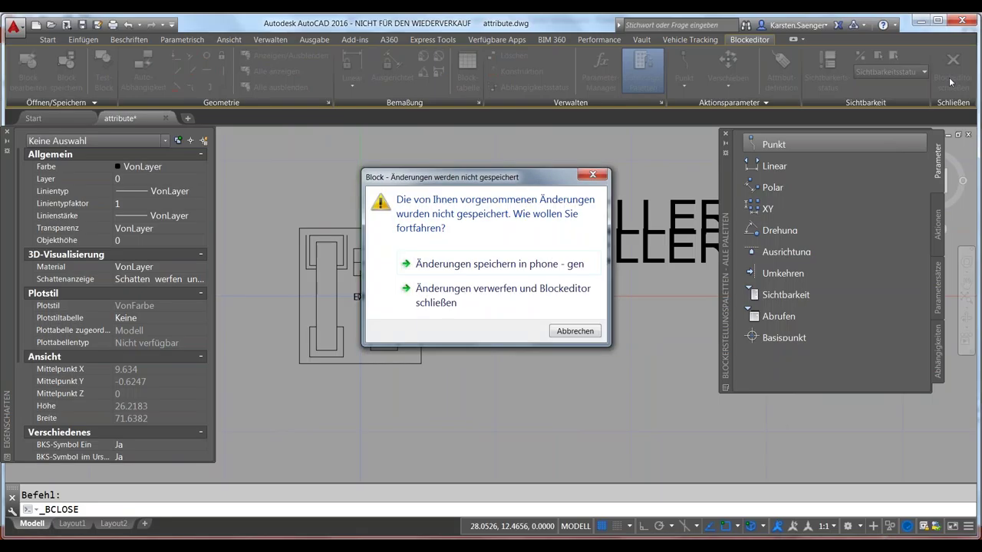
left_click(449, 268)
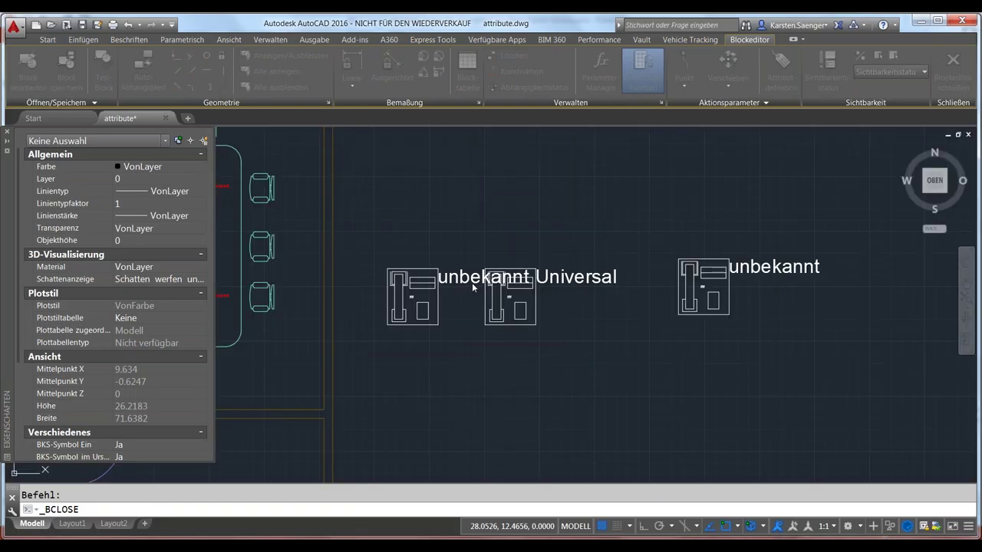
left_click(488, 370)
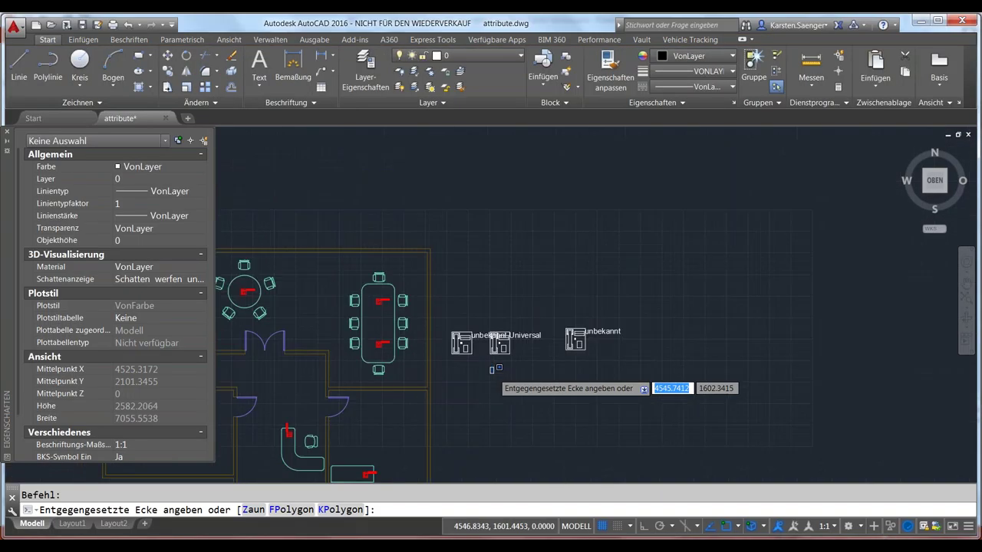
key("Escape")
scroll(500, 407, "down", 2)
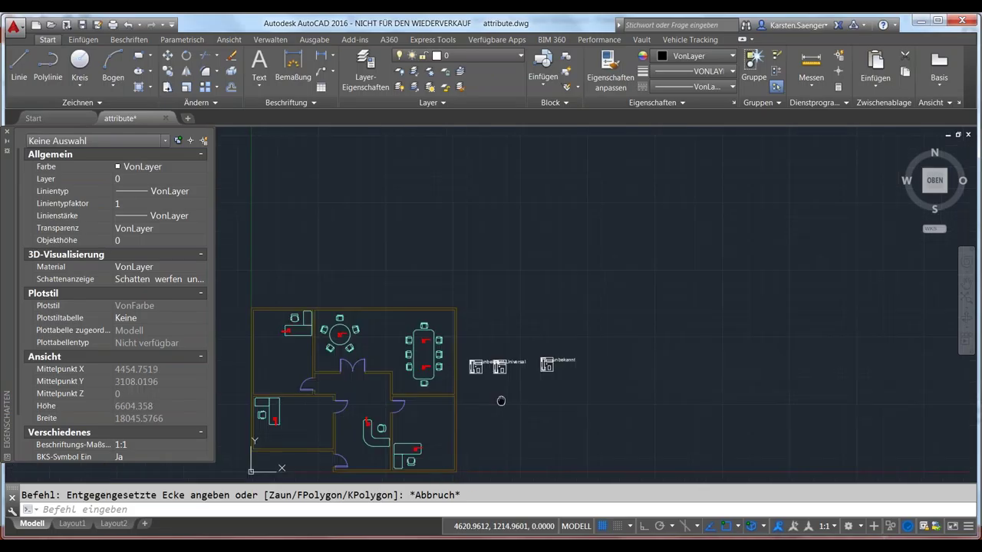
middle_click_drag(499, 403, 515, 326)
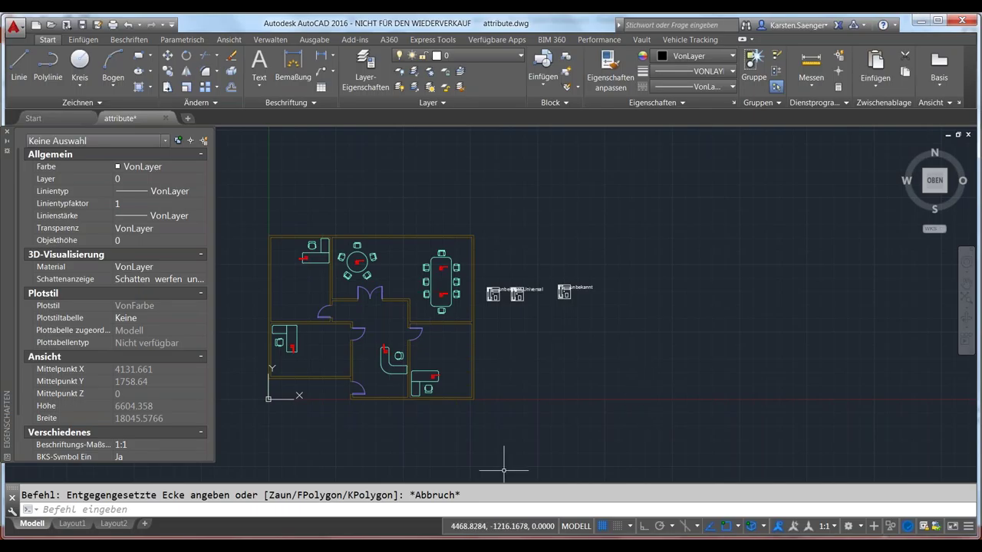
Start EATTEXT and choose Neue Datenextraktion erstellen
type("E")
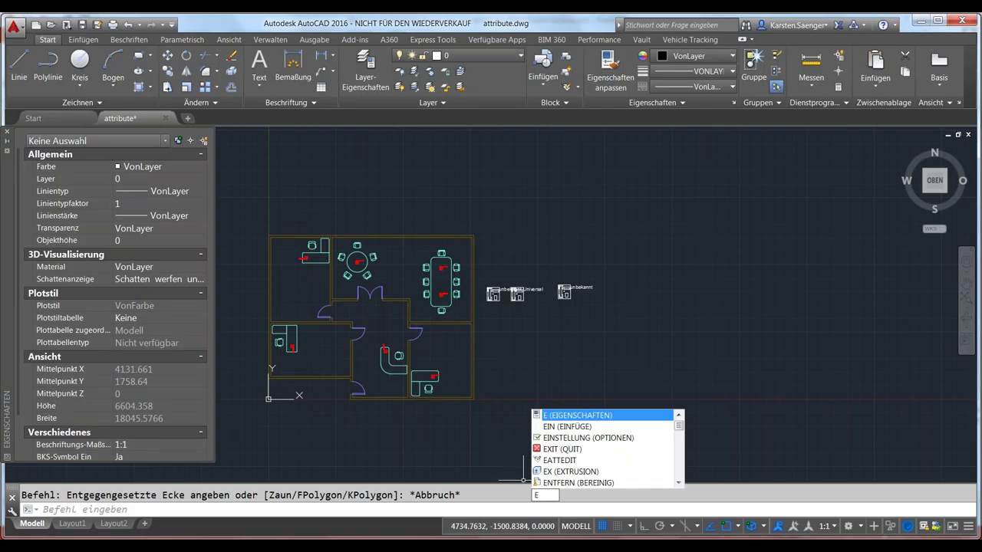
type("tte")
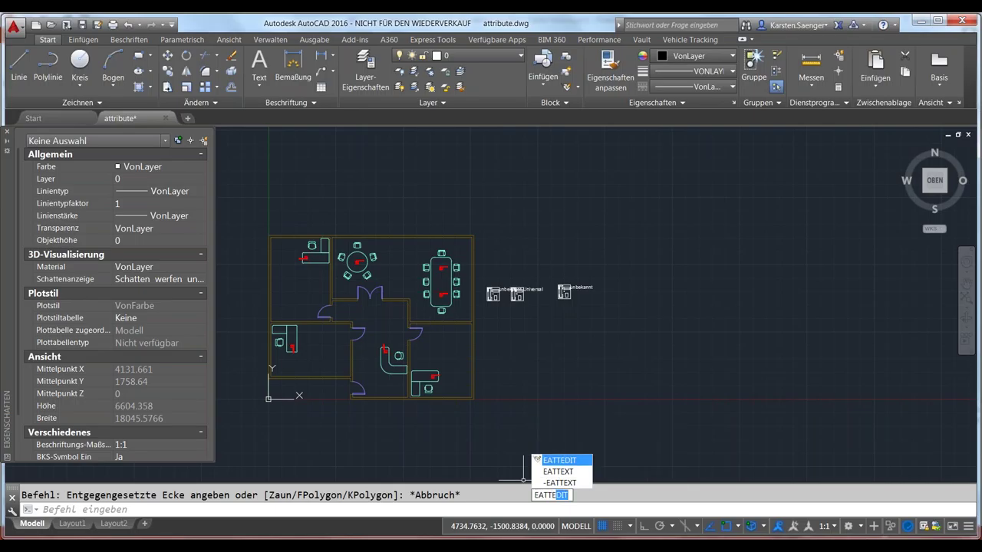
type("xt")
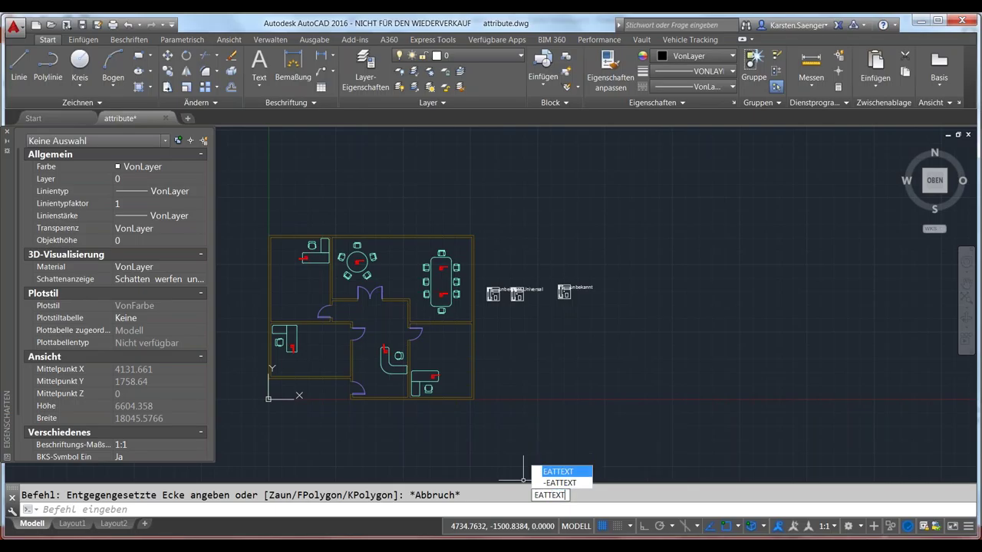
key("Return")
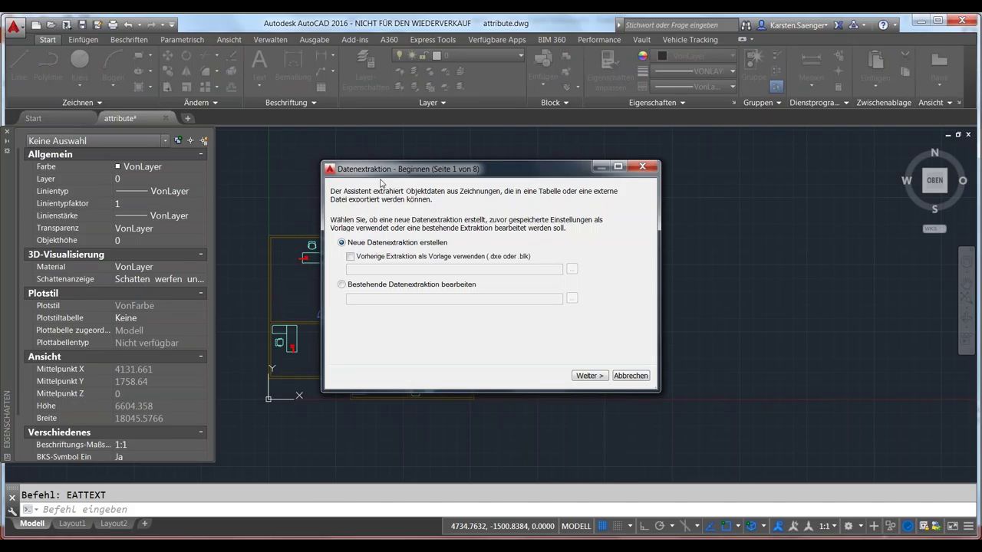
left_click_drag(386, 174, 360, 166)
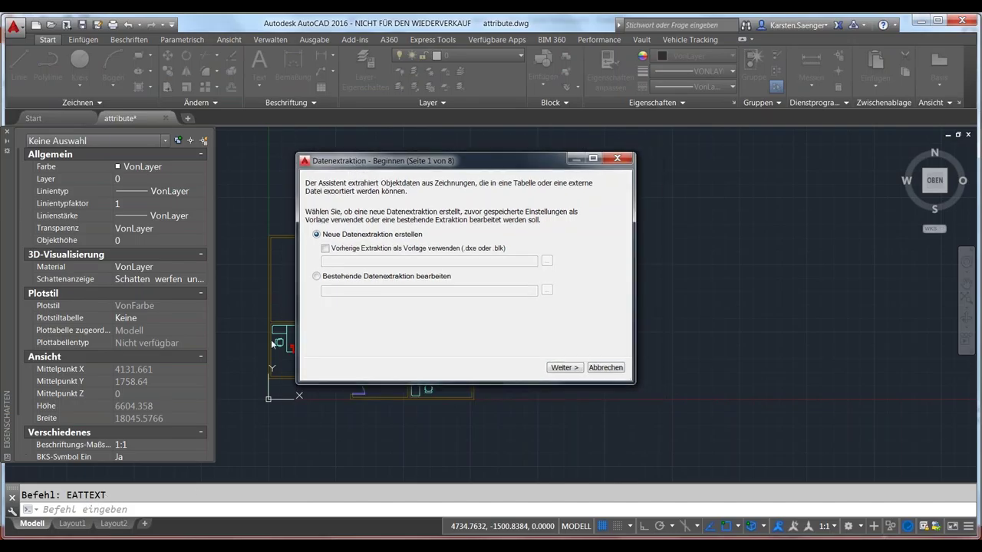
left_click_drag(348, 163, 366, 159)
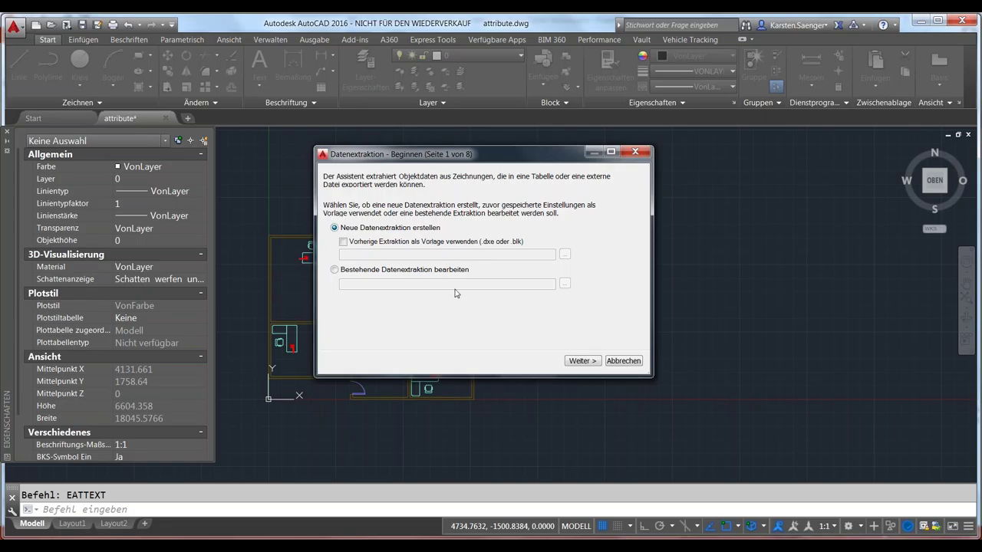
left_click(583, 361)
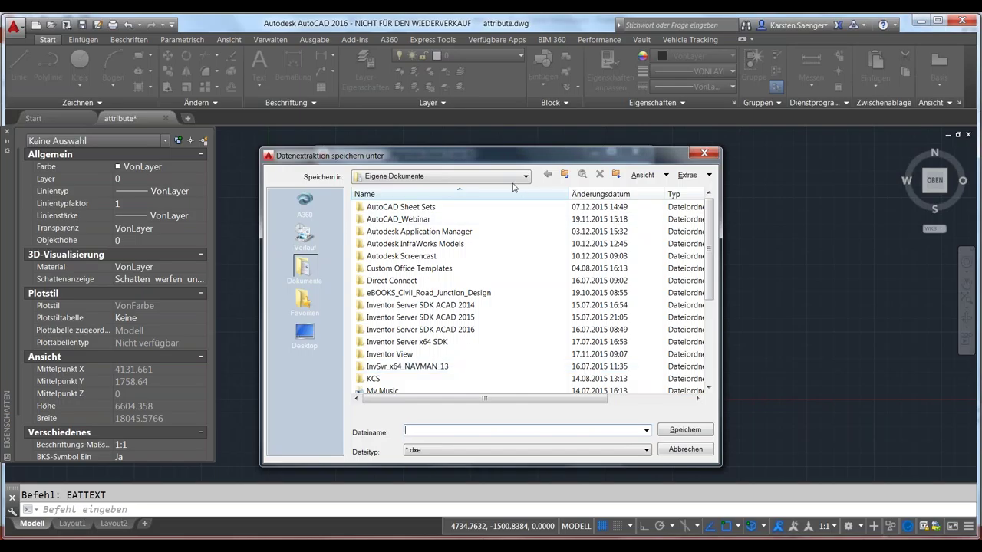
Save the extraction settings as temp_extrakt in the D:\temp folder
left_click(512, 178)
left_click(407, 251)
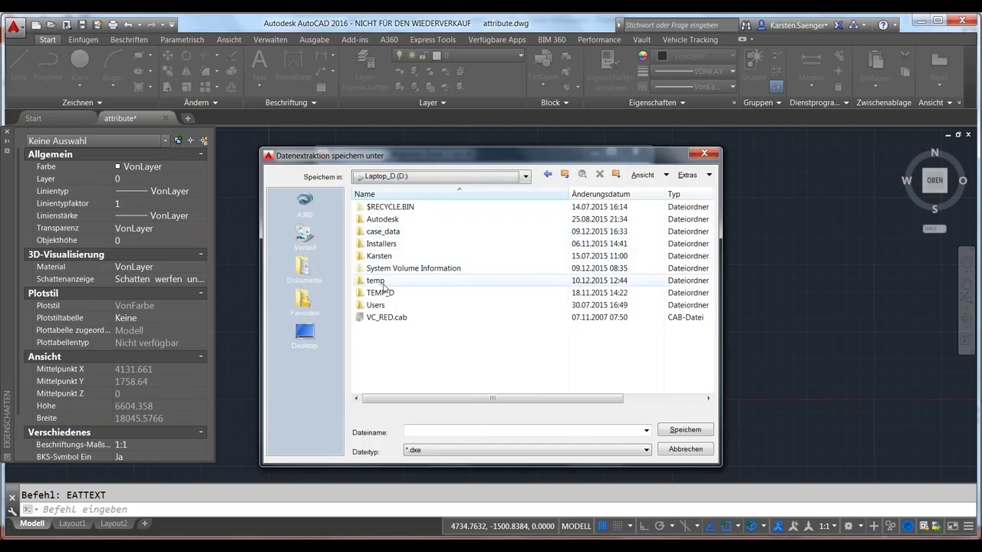
double_click(383, 231)
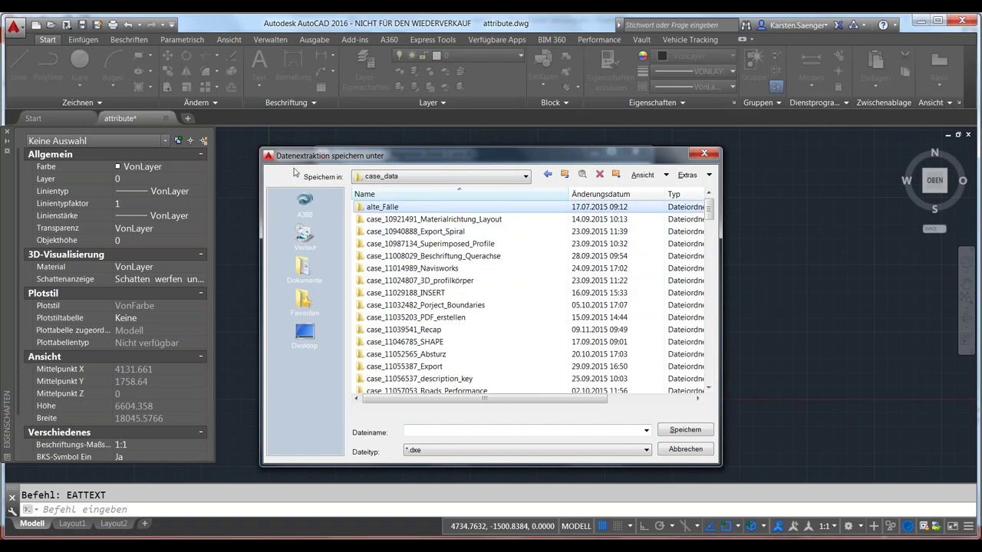
left_click(566, 175)
double_click(381, 281)
type("temp_extrakt")
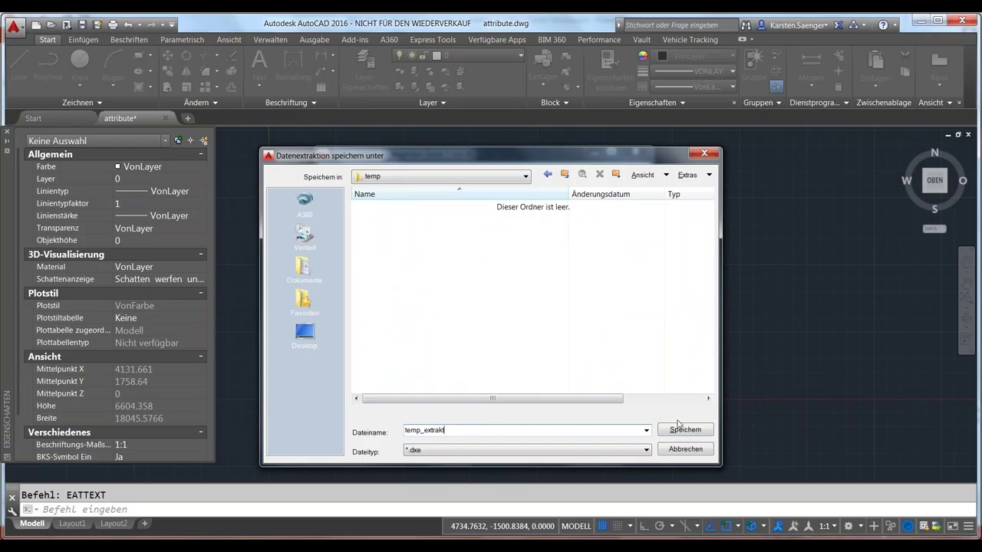
left_click(679, 429)
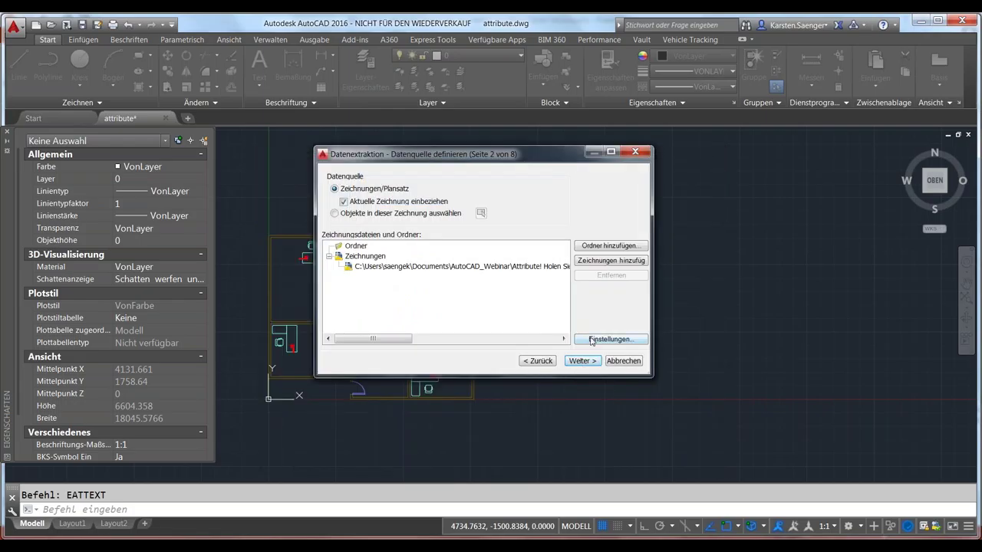
In Einstellungen, turn off 'Objekte aus XRefs extrahieren', choose 'Objekte im Modellbereich', and continue
left_click(591, 341)
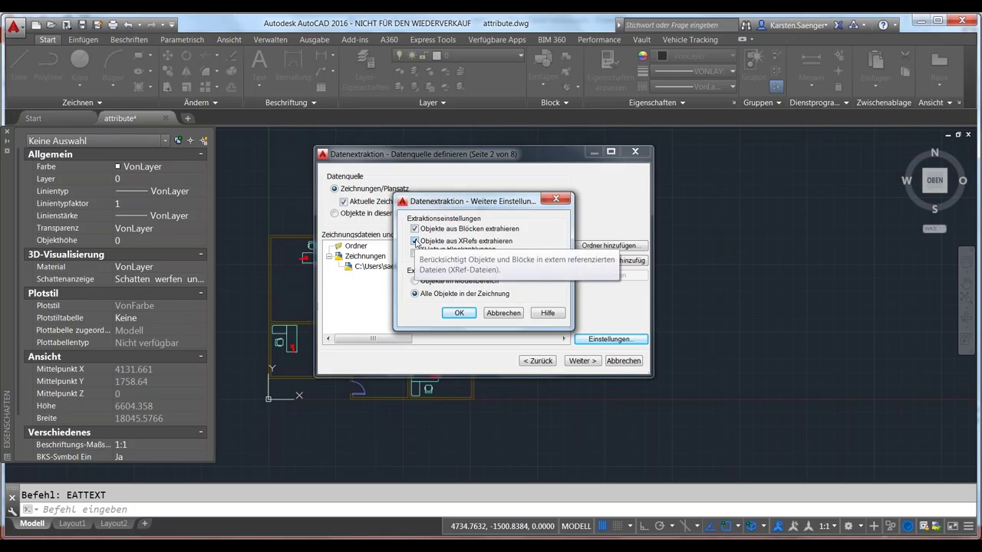
left_click(415, 243)
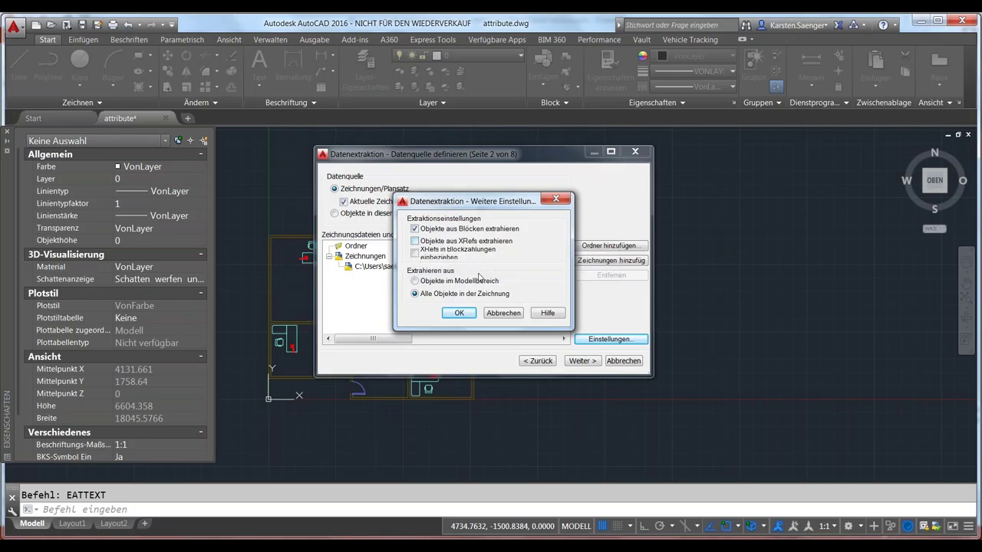
left_click(445, 282)
left_click(455, 313)
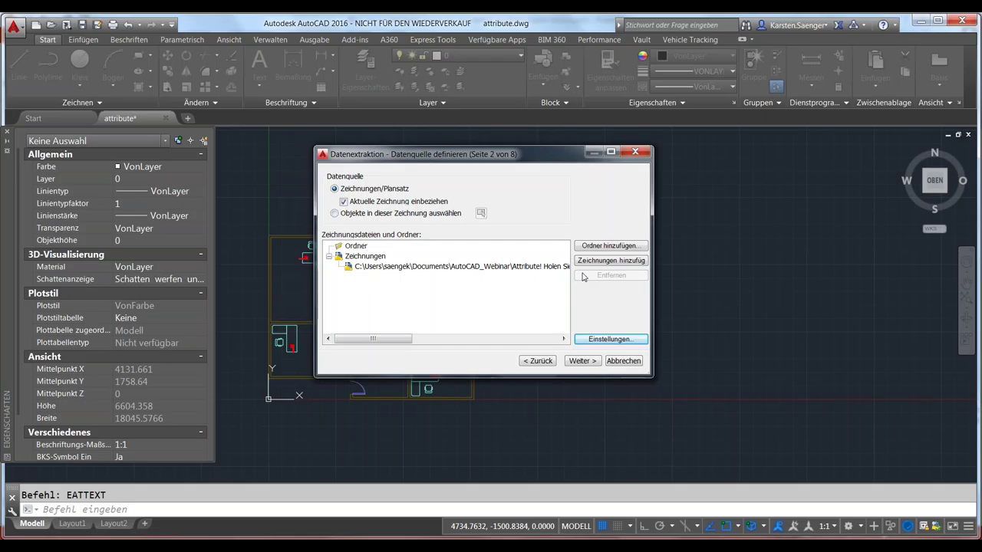
left_click(581, 361)
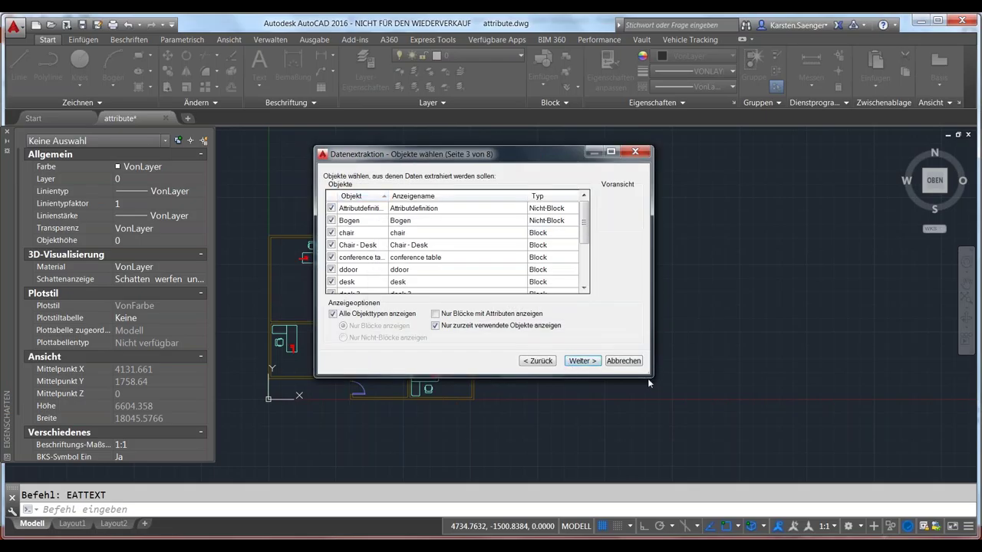
Show only blocks with attributes, hide other object types so only phone - gen remains, and continue
mouse_move(651, 375)
left_mouse_down()
mouse_move(771, 417)
mouse_move(760, 421)
left_mouse_up()
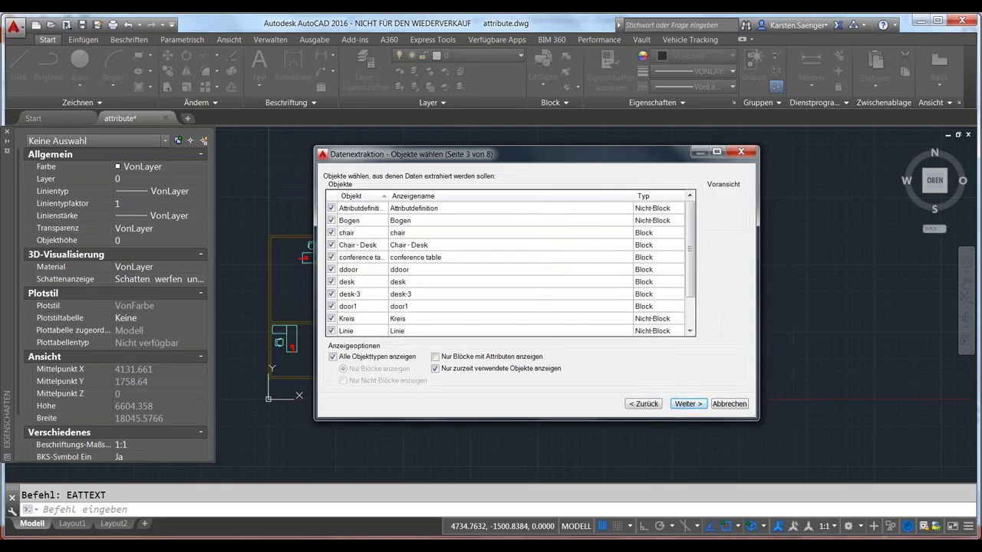
left_click(436, 357)
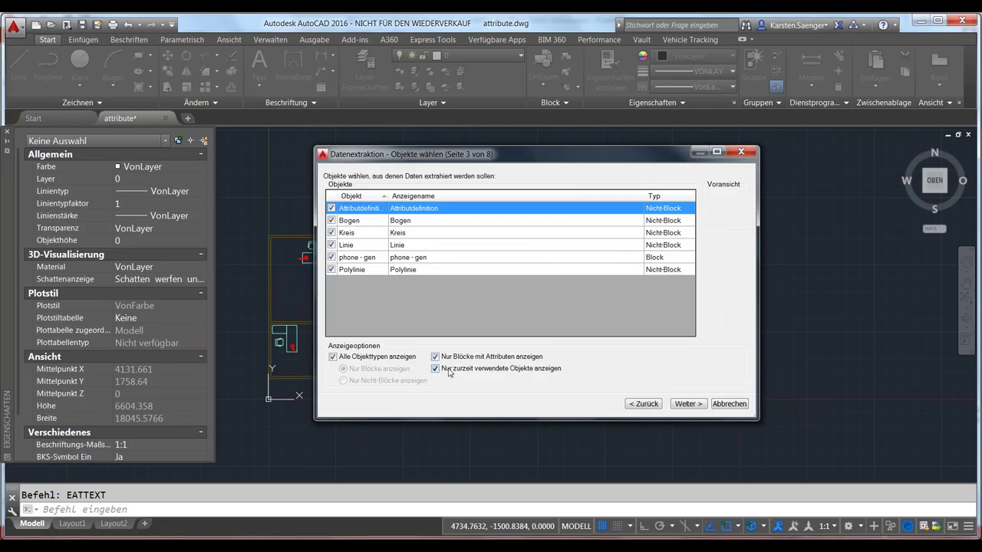
left_click(373, 359)
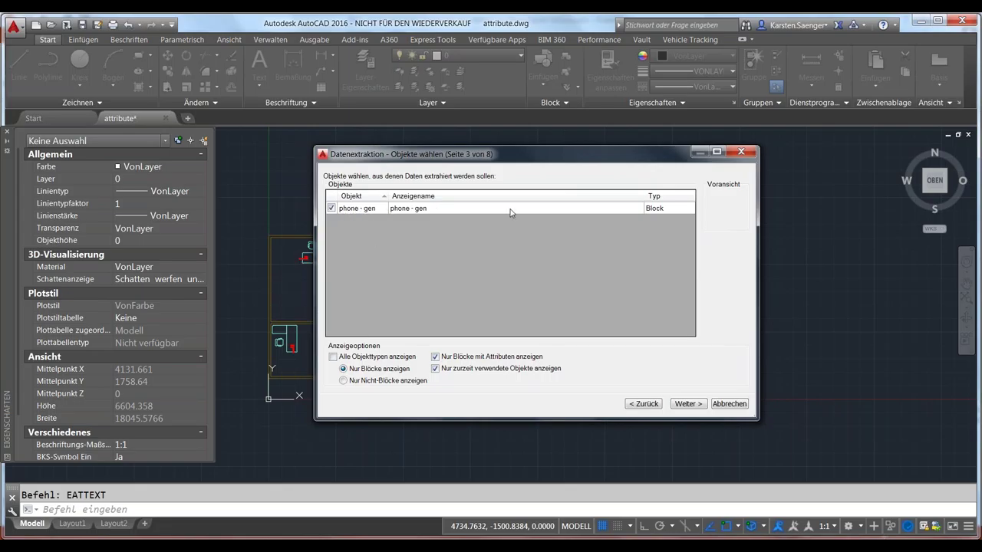
left_click(688, 405)
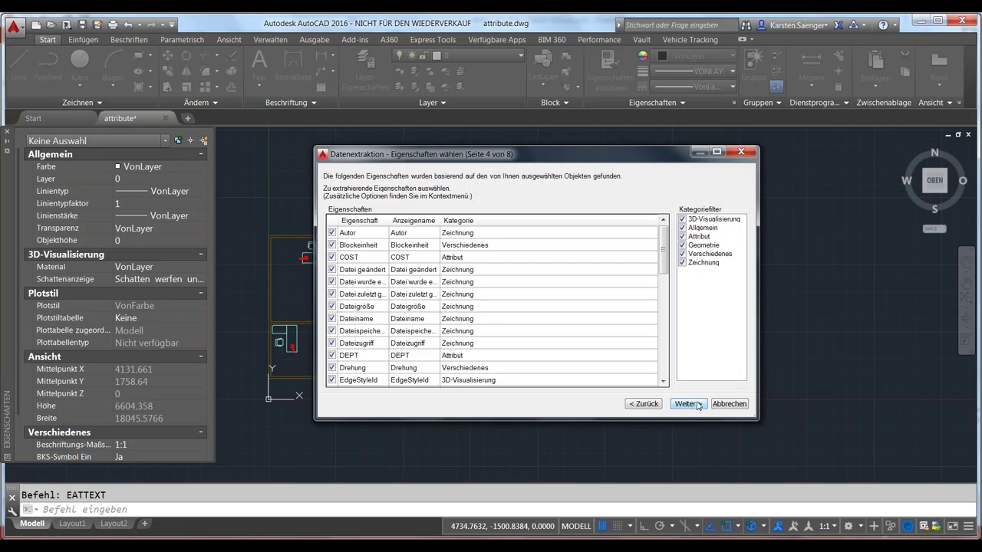
Filter properties to the Attribut category: COST, DEPT, EMP_TITLE, EMPLOYEE, EXTENSION, HERSTELLER
left_click(683, 263)
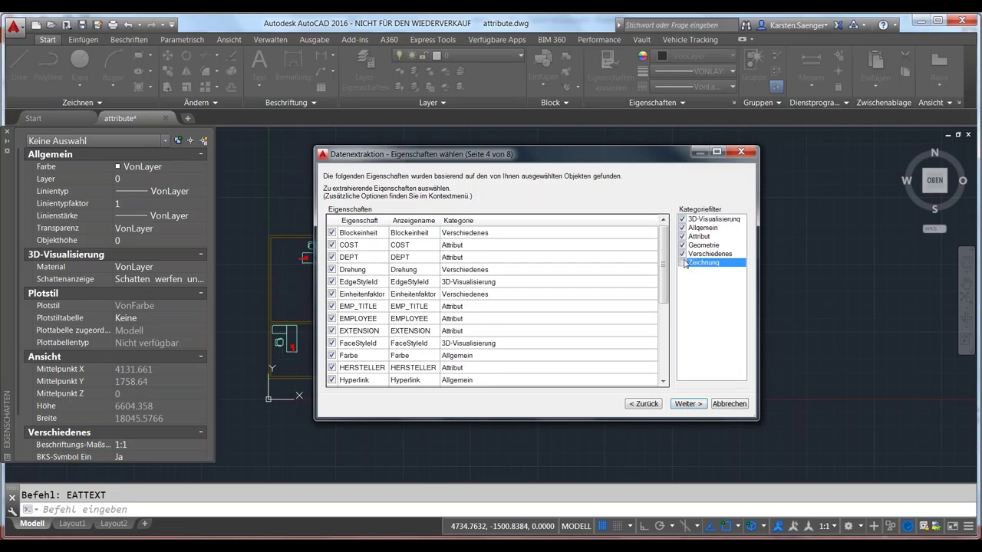
left_click(682, 254)
left_click(682, 245)
left_click(682, 227)
left_click(683, 219)
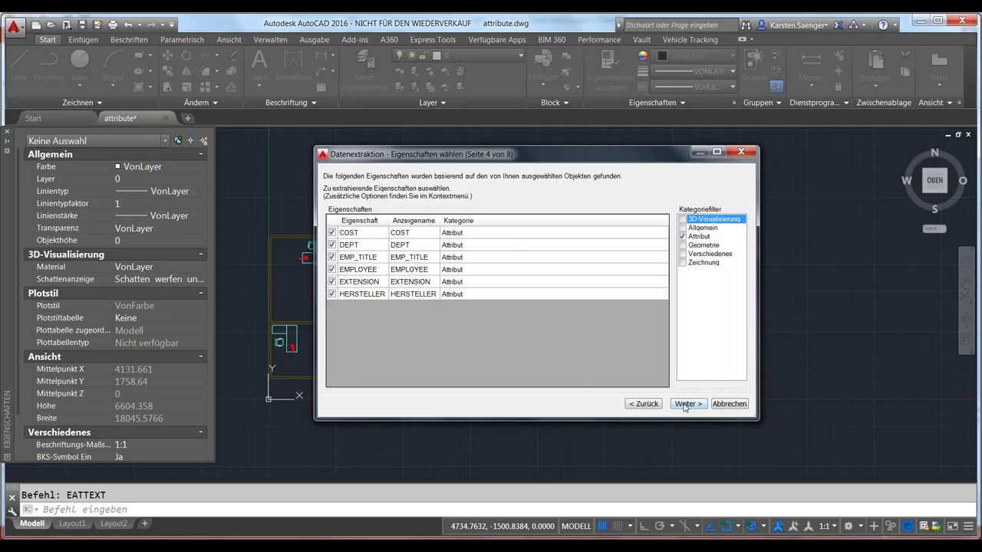
left_click(684, 405)
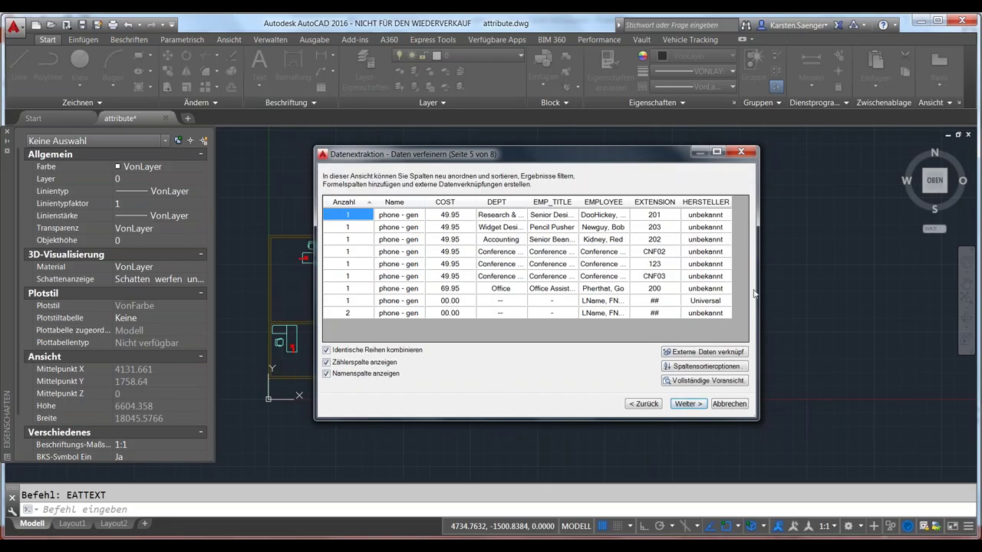
Rename the COST column header to Kosten in the data preview and continue
left_click_drag(758, 290, 847, 290)
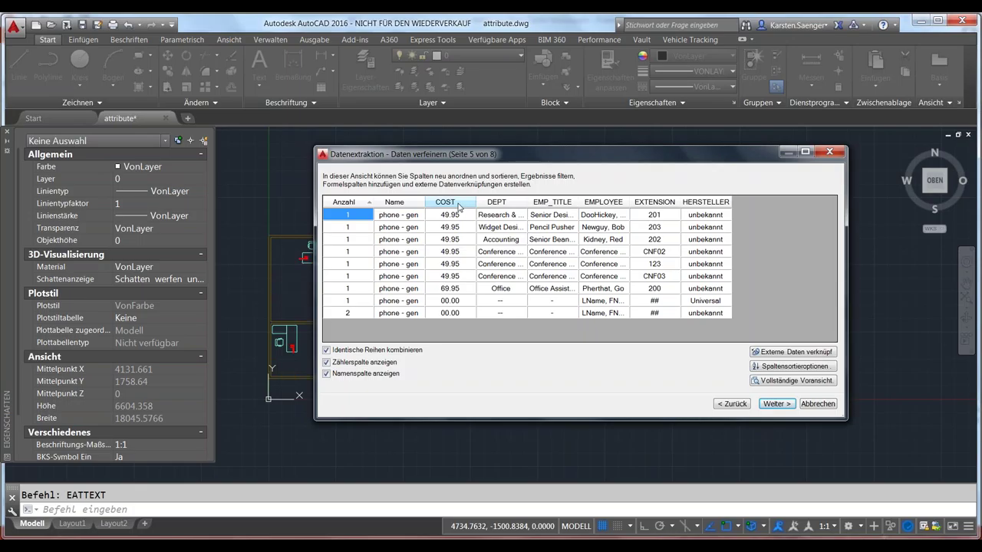
right_click(458, 203)
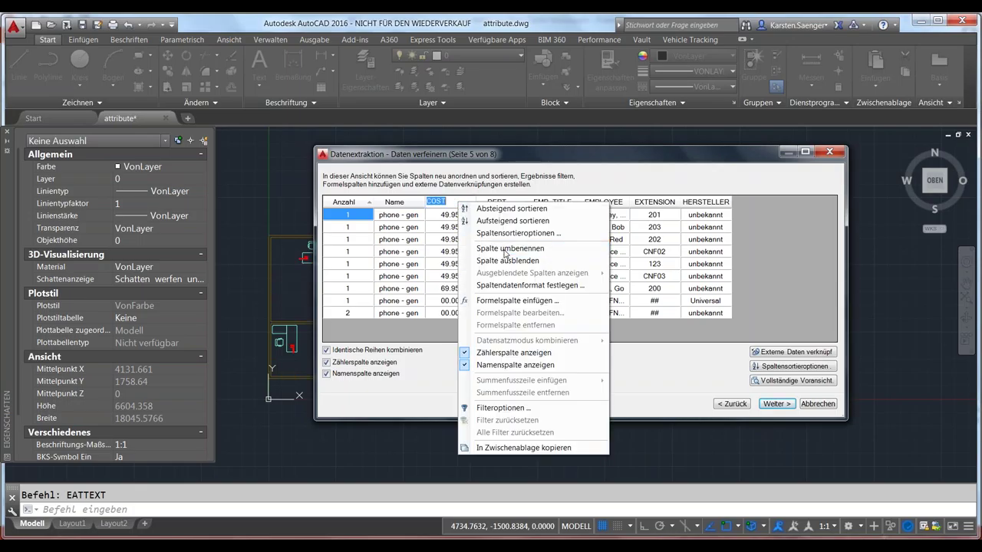
left_click(505, 249)
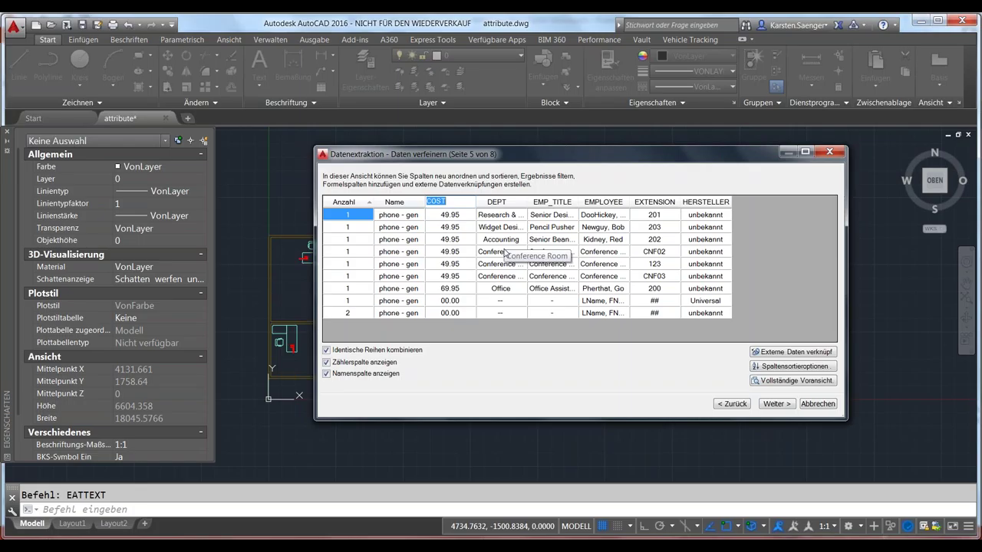
type("Kosten")
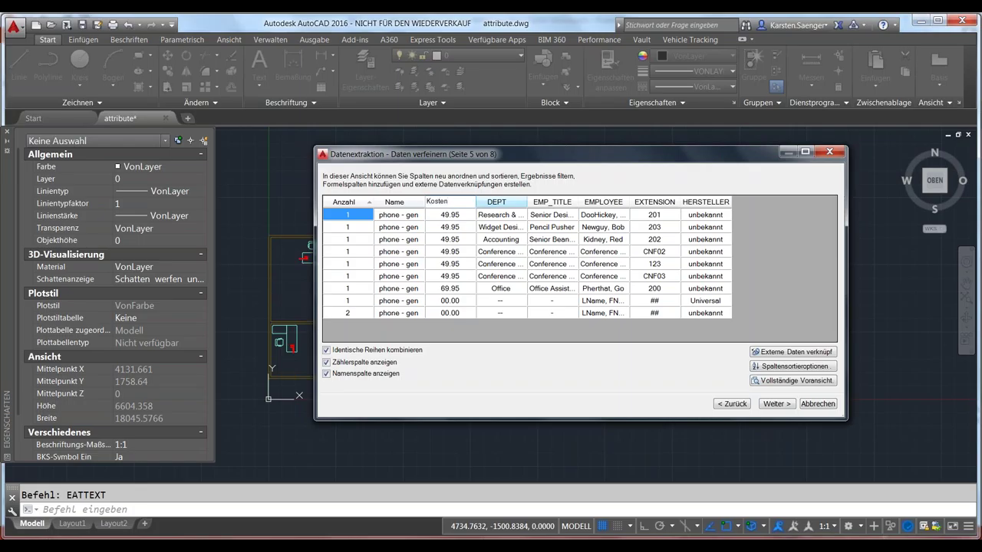
key("Return")
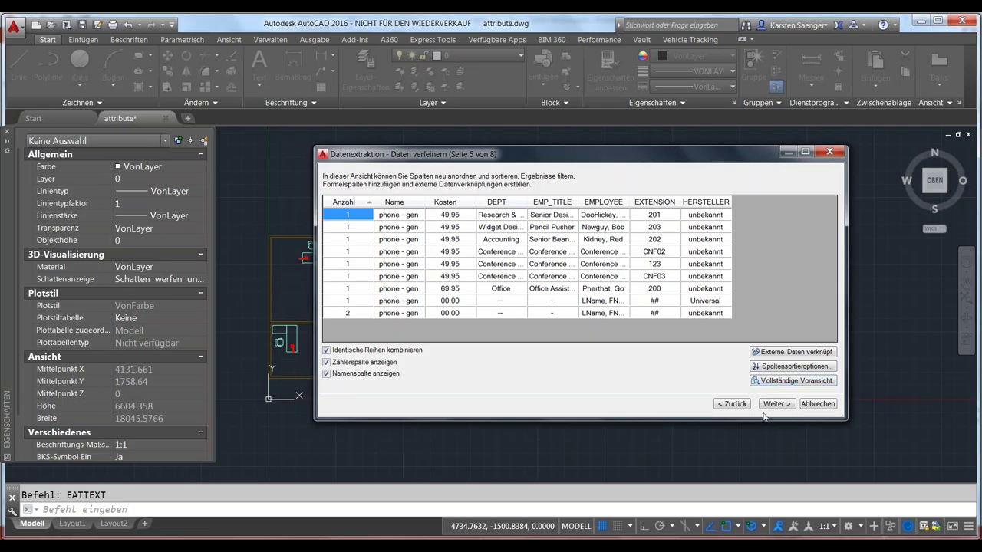
left_click(776, 404)
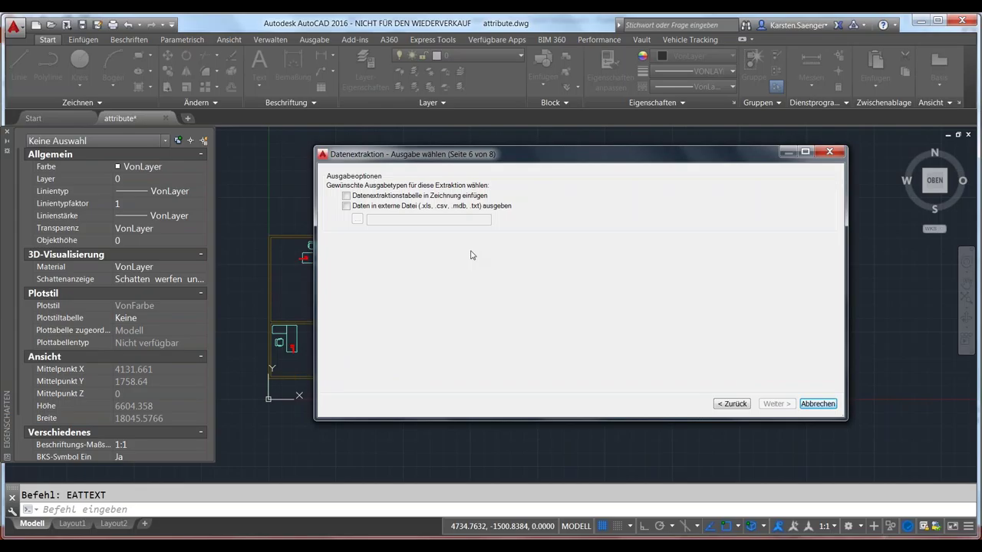
Output the extraction both as a drawing table and to the external file attribute.xls
left_click(416, 197)
left_click(402, 207)
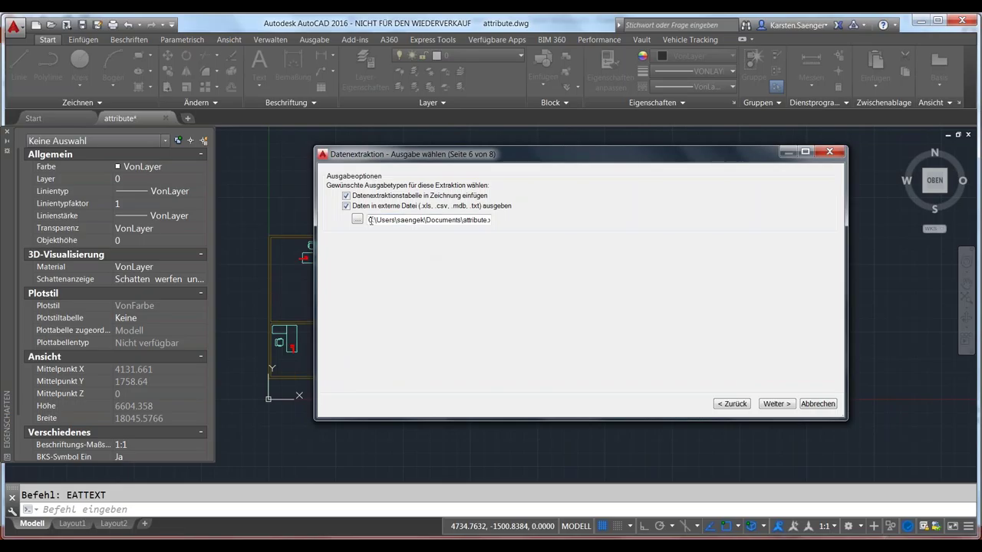
left_click_drag(437, 221, 491, 220)
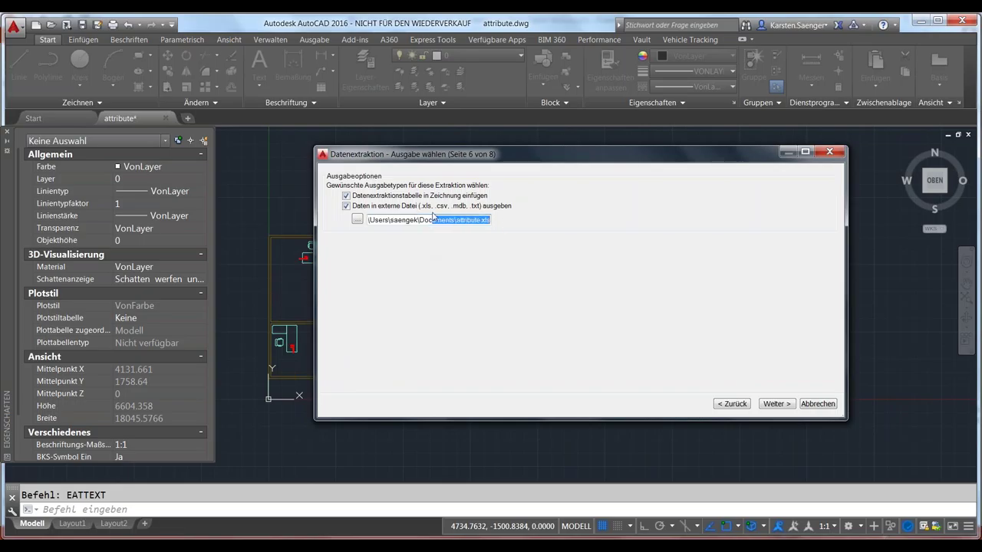
left_click_drag(383, 220, 363, 210)
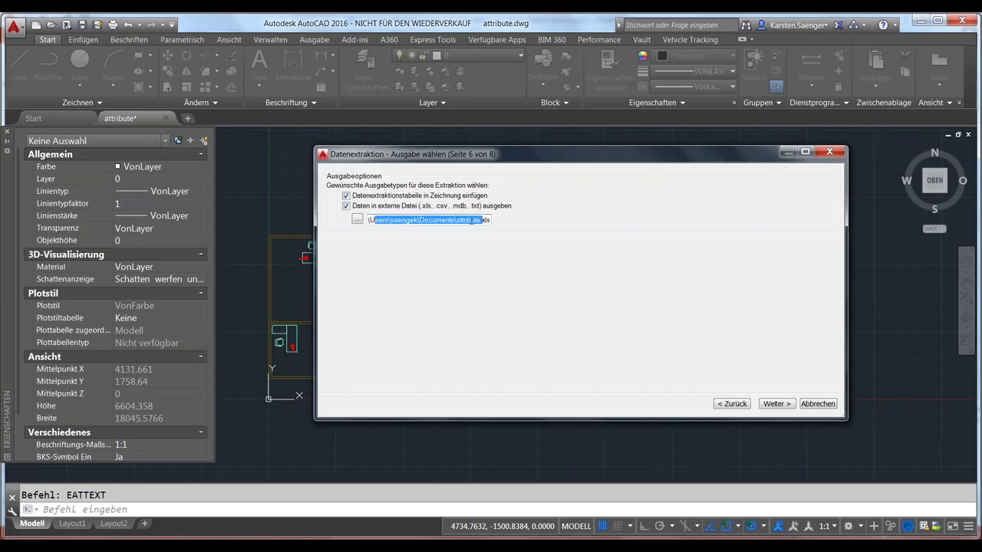
left_click(782, 411)
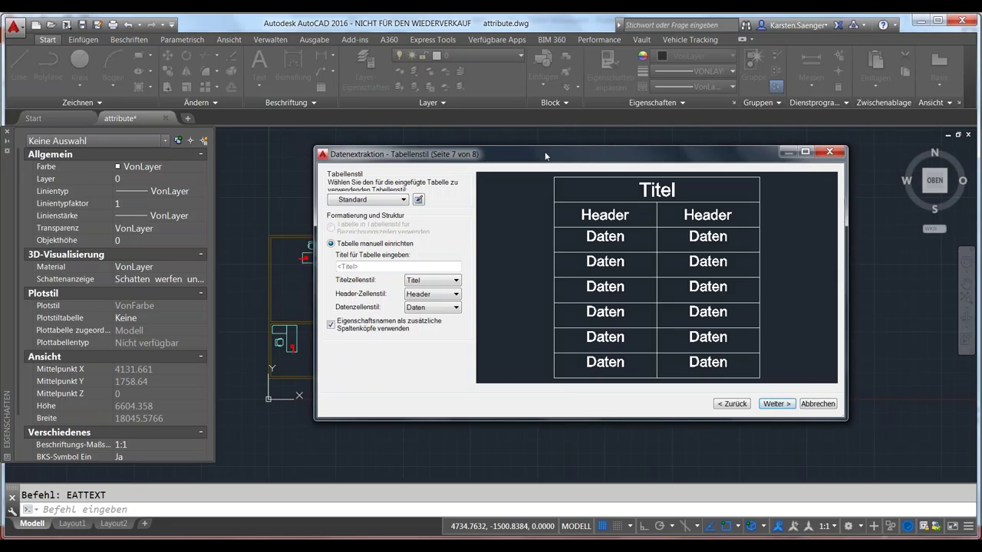
Apply the Attstyle table style with the title 'Telephon' and finish the wizard
left_click_drag(536, 150, 435, 118)
left_click(294, 166)
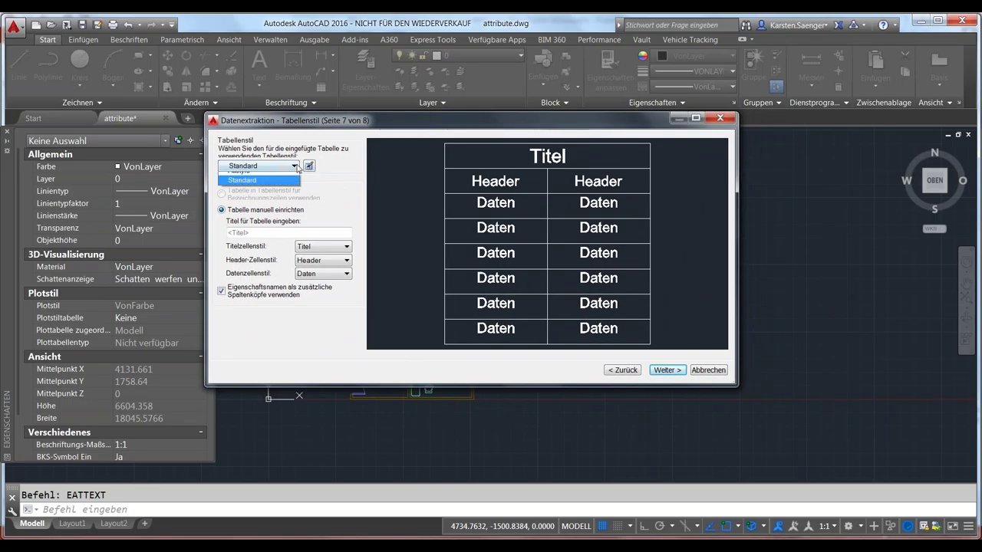
left_click(281, 182)
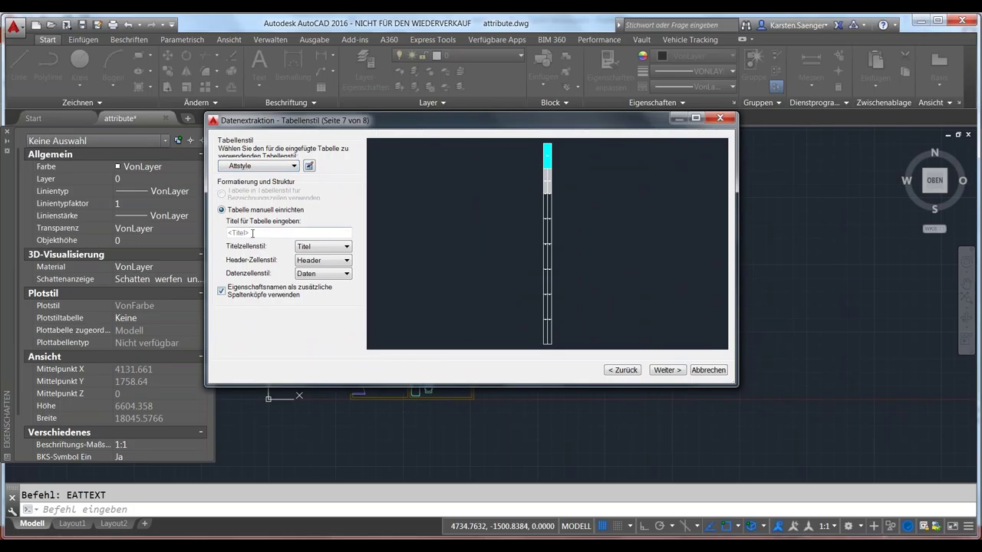
left_click(261, 232)
type("Telep")
type("ho")
type("n")
left_click(665, 371)
left_click(664, 372)
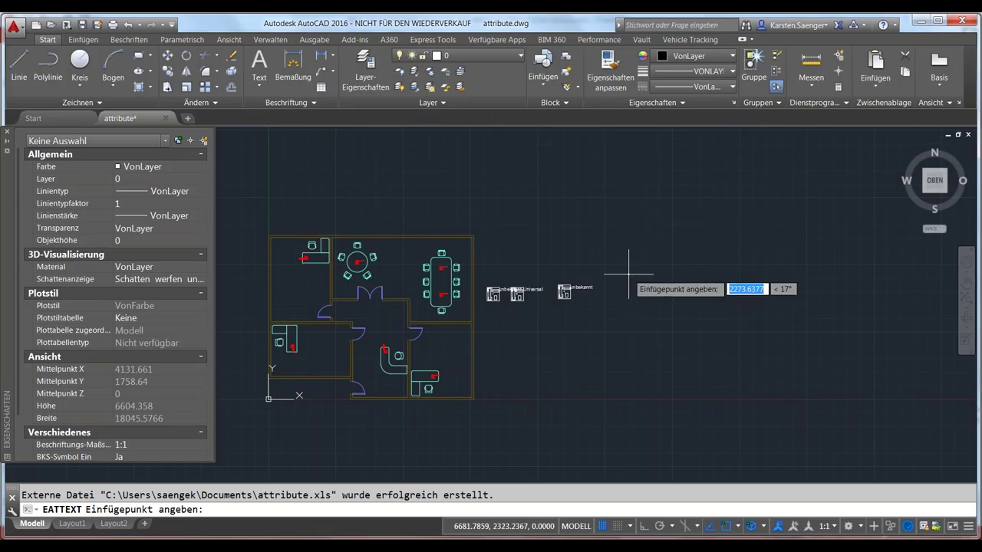
Place the Telephon table in the drawing and bring it into view
left_click(608, 197)
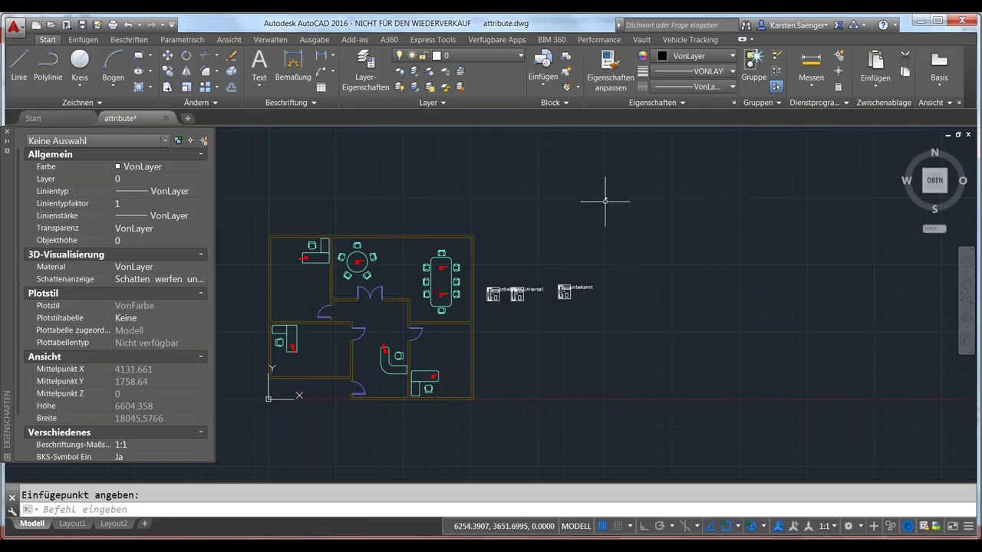
scroll(602, 201, "up", 10)
scroll(559, 191, "up", 8)
scroll(574, 208, "up", 2)
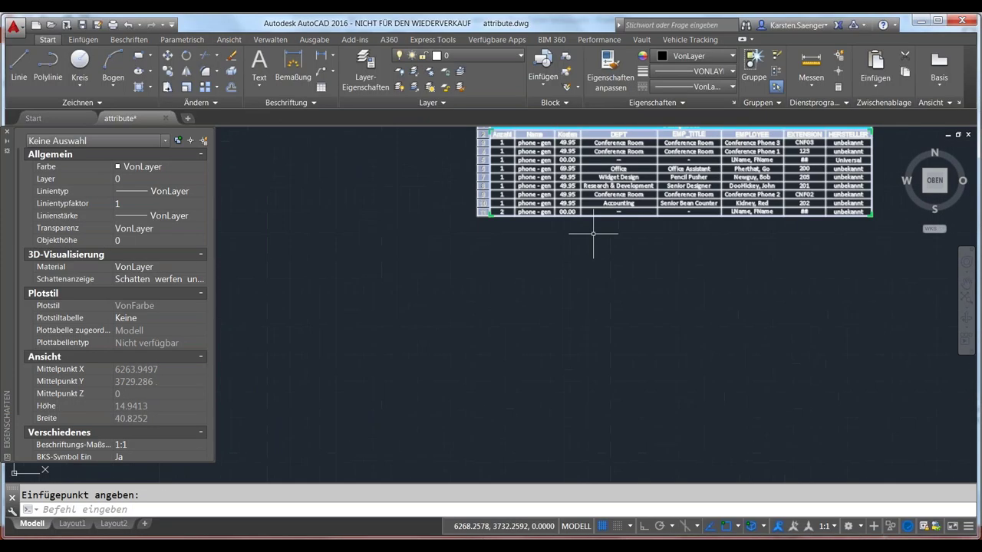
mouse_move(599, 248)
middle_mouse_down()
mouse_move(522, 395)
mouse_move(476, 400)
middle_mouse_up()
Inspect the table's department, employee and extension entries, then switch to the PowerPoint deck
scroll(506, 373, "up", 2)
scroll(476, 401, "down", 3)
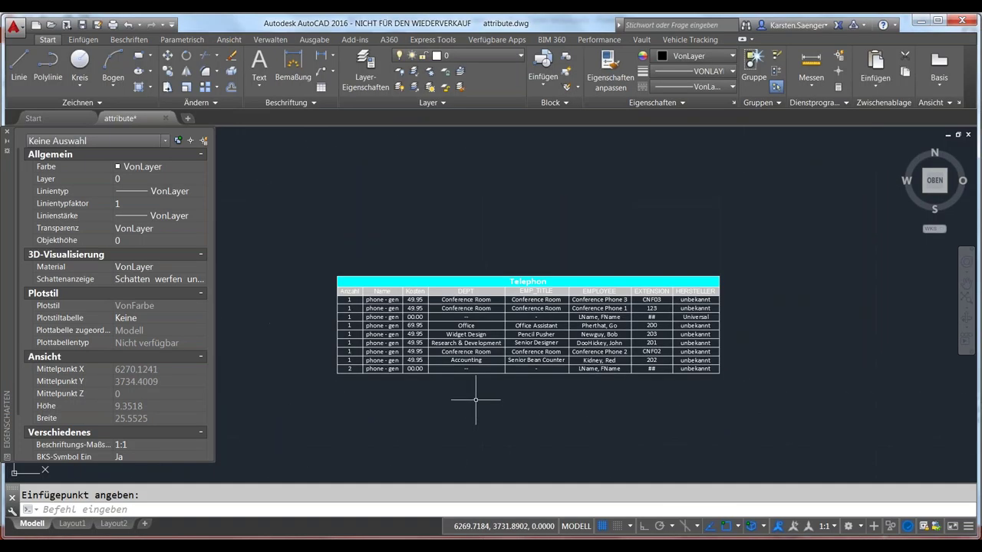
scroll(476, 399, "up", 3)
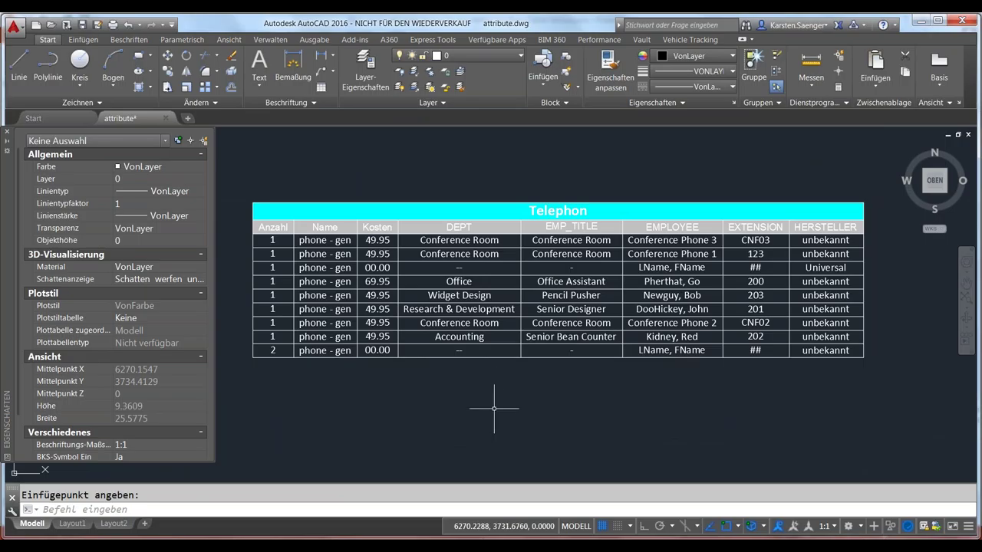
scroll(496, 417, "down", 2)
scroll(497, 416, "down", 1)
scroll(495, 407, "down", 1)
scroll(497, 372, "down", 2)
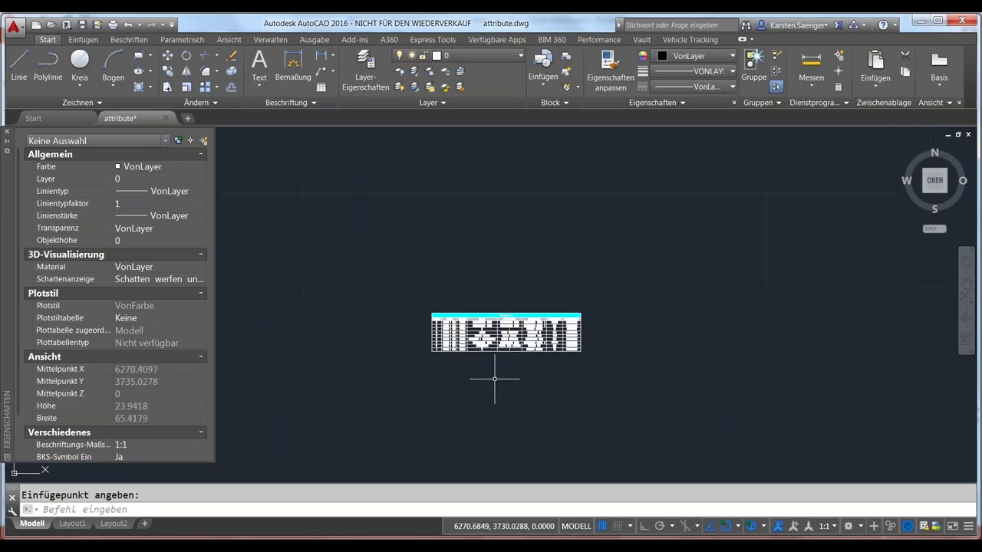
middle_click_drag(505, 344, 506, 345)
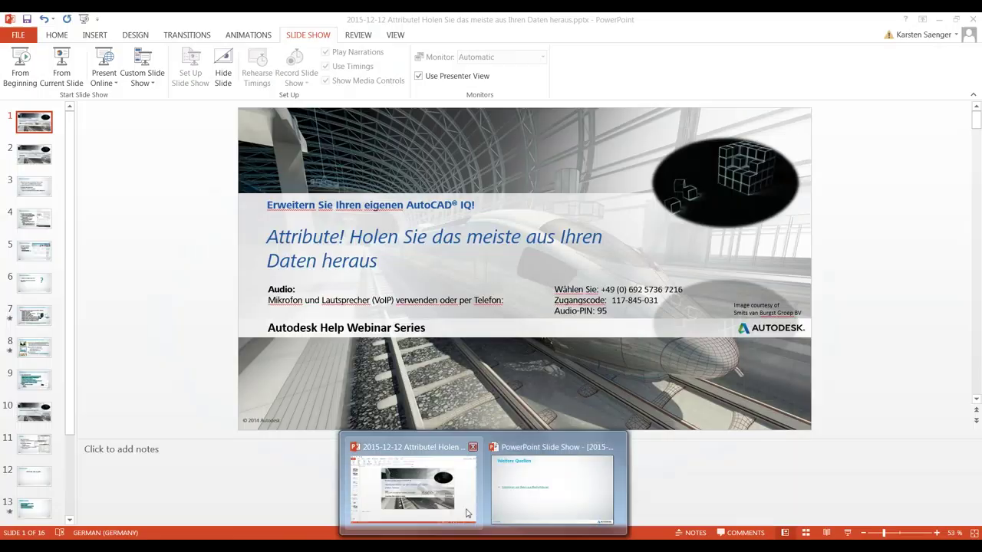
left_click(467, 510)
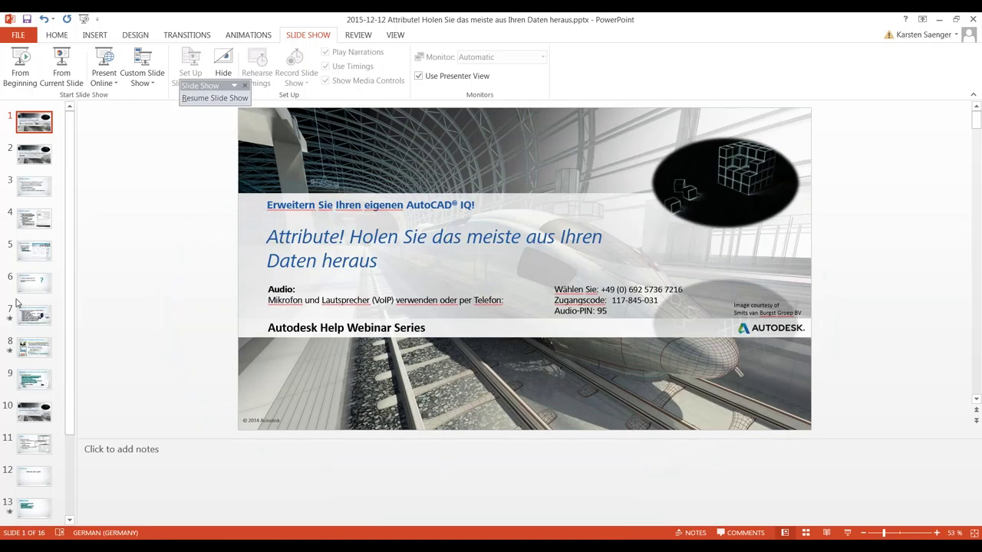
Select the Demonstration slide and start the webinar slide show
left_click_drag(69, 355, 77, 412)
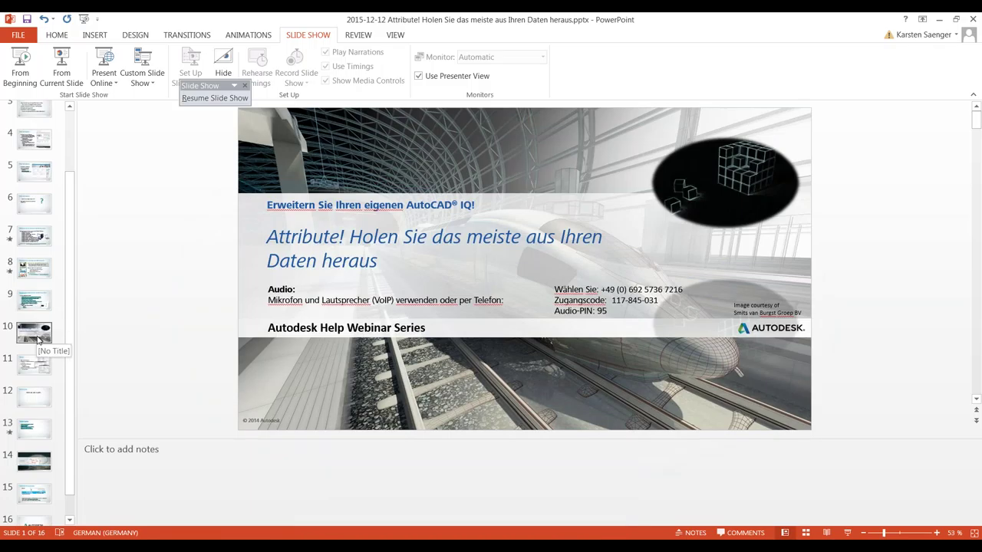
left_click(33, 400)
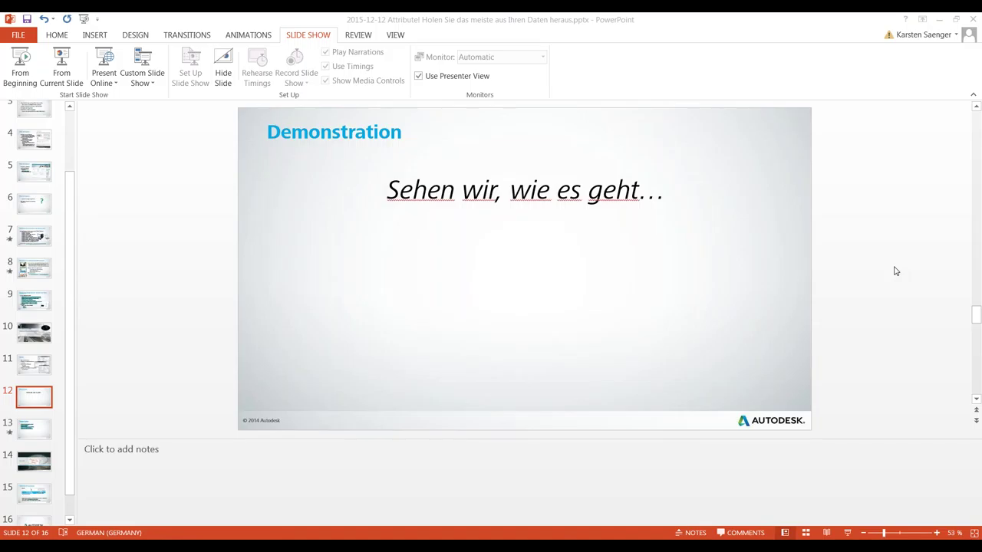
left_click(505, 295)
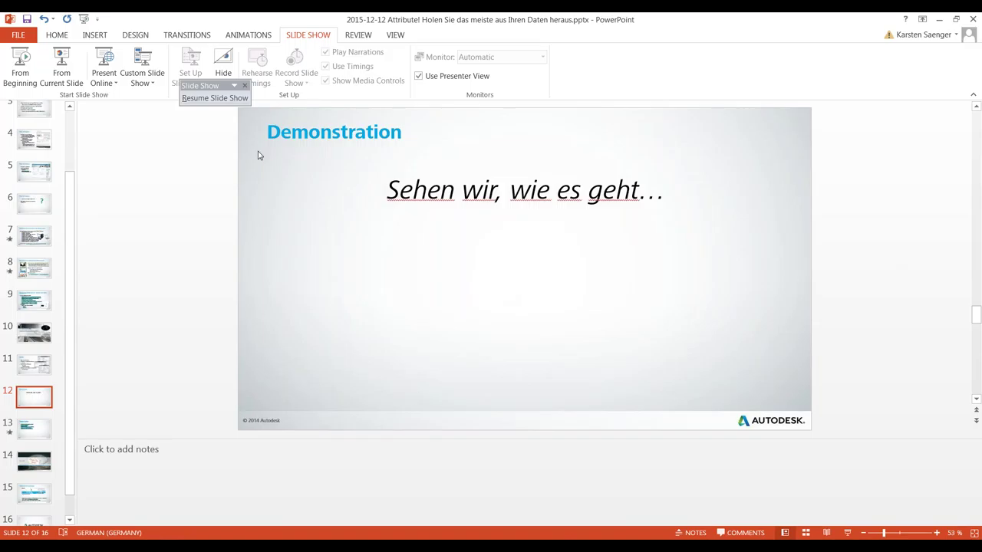
left_click(21, 65)
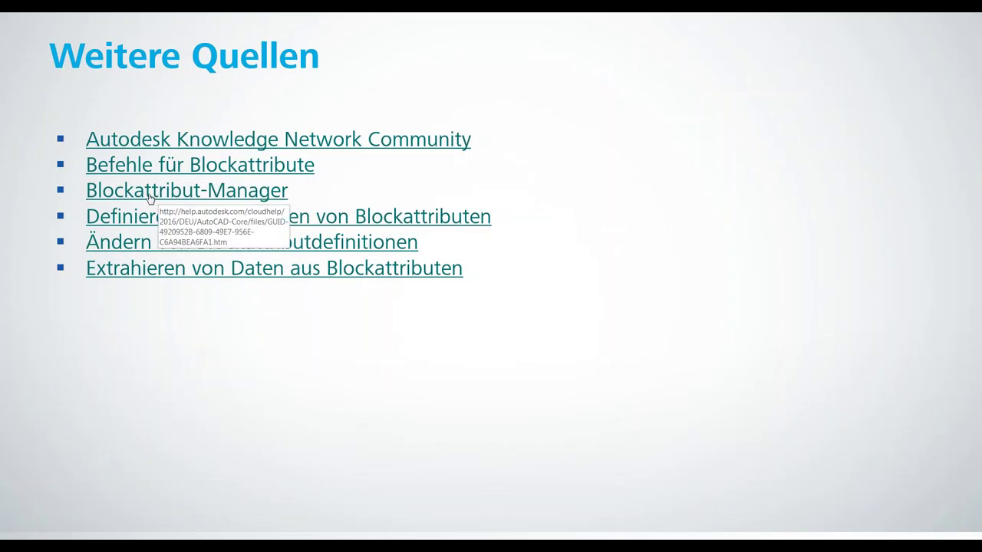
left_click(171, 355)
key("Left")
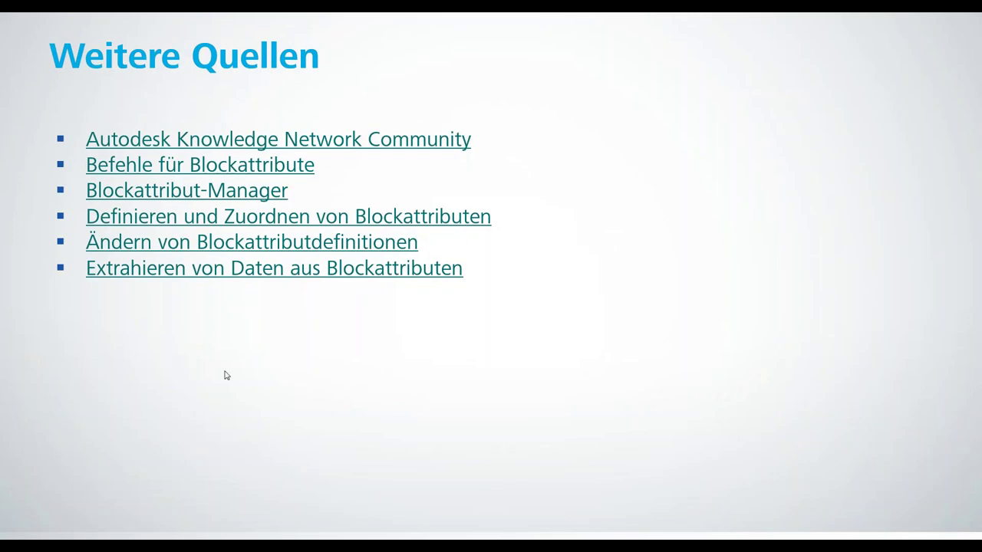
Open the help page on changing block attribute definitions from the slide link and read it
left_click(255, 244)
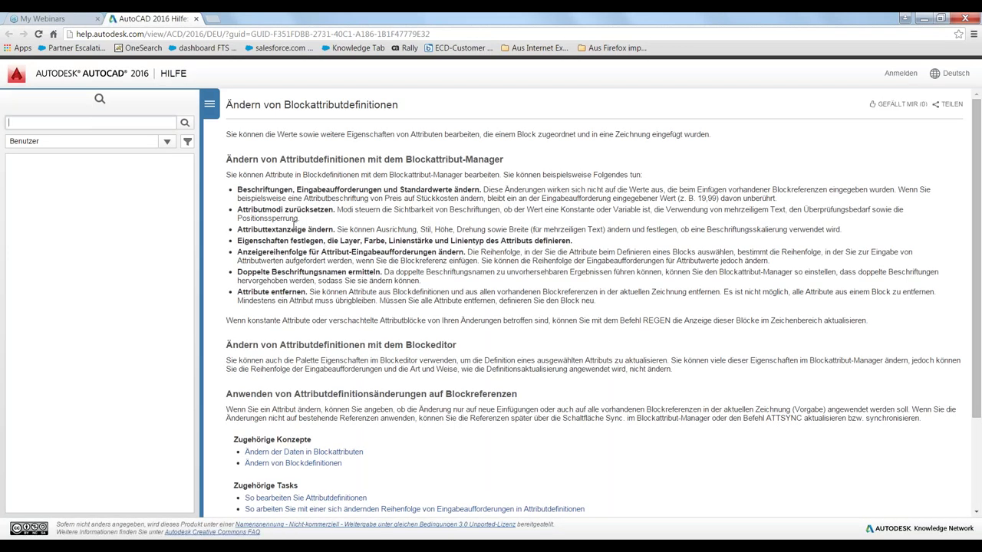
scroll(294, 229, "down", 2)
scroll(293, 229, "up", 1)
scroll(273, 221, "down", 1)
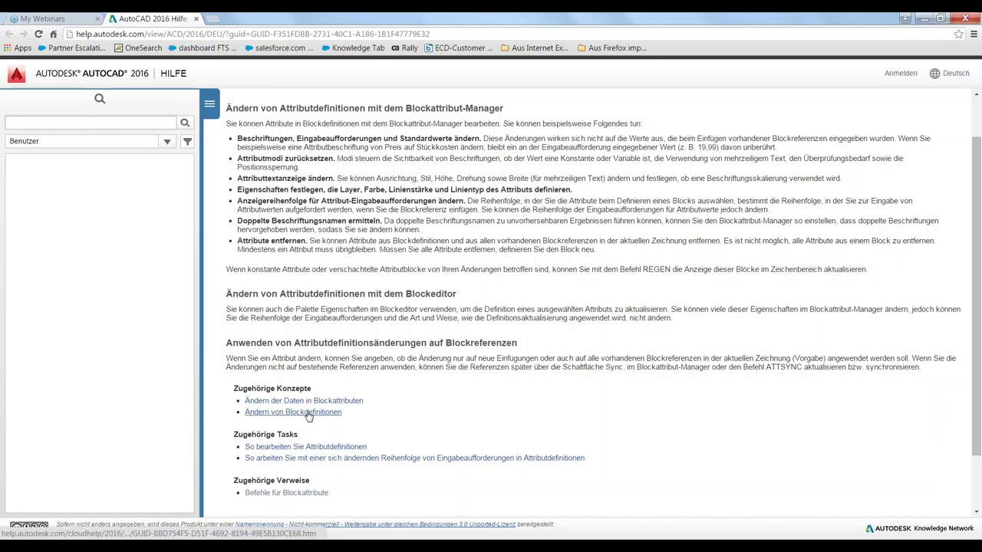
Browse the block attribute commands list and the ATTREDEF page, then minimize the browser
left_click(305, 493)
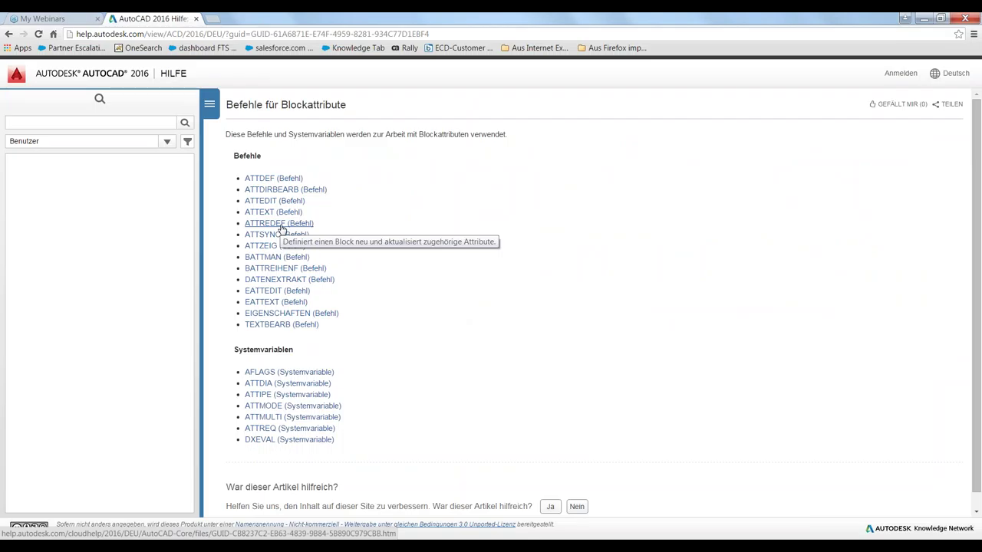
left_click(280, 224)
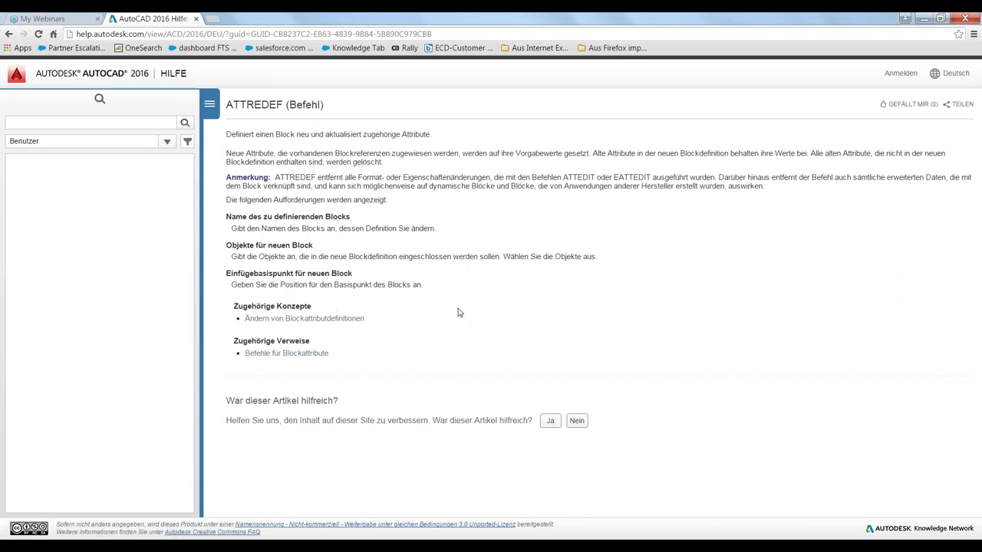
left_click(7, 35)
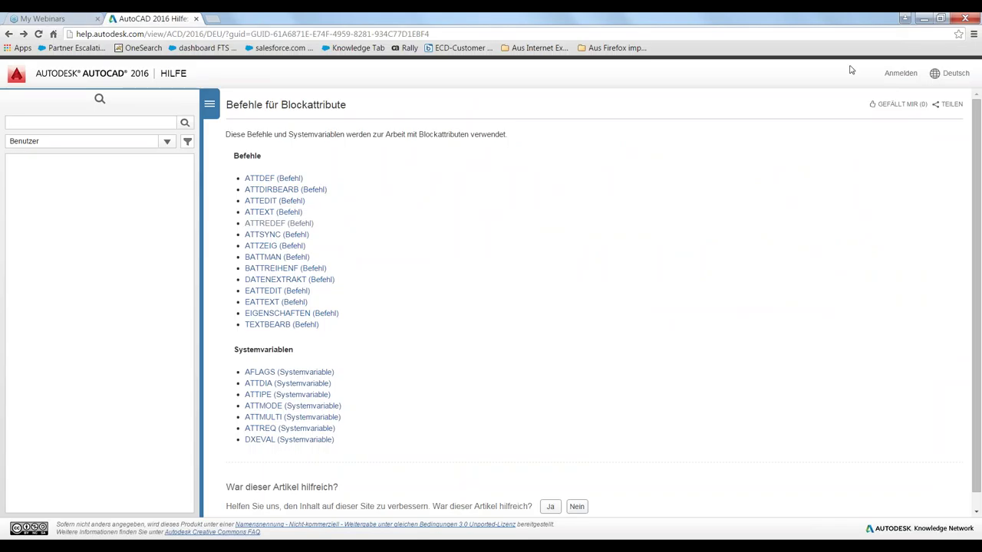
left_click(923, 21)
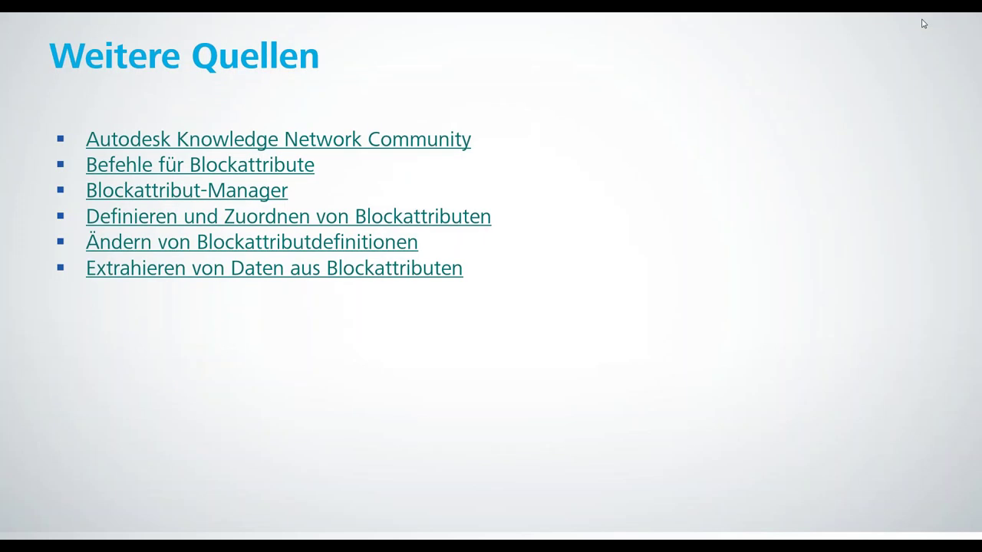
Advance through the Fragen Sie uns, Kommende Veranstaltungen and Autodesk logo slides to the show's end
left_click(288, 347)
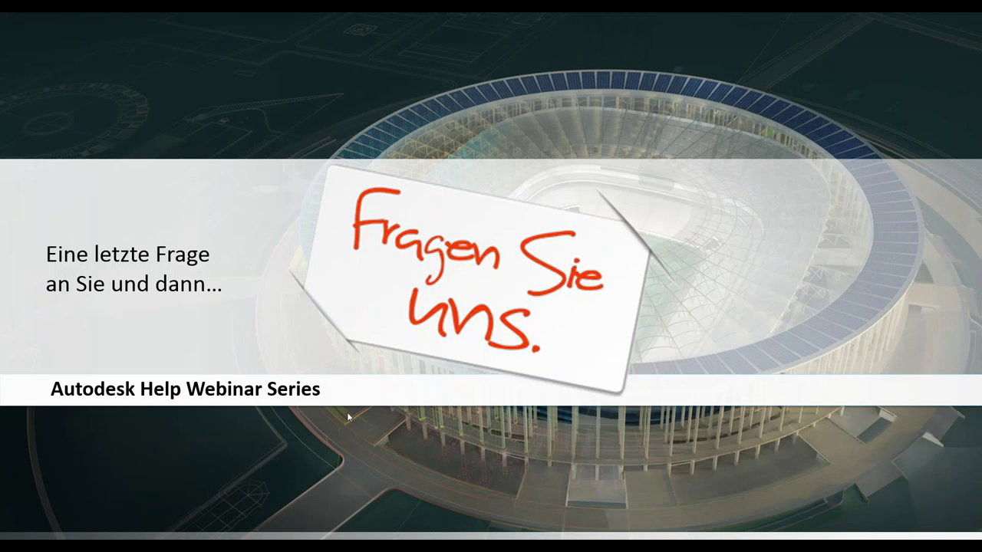
left_click(388, 441)
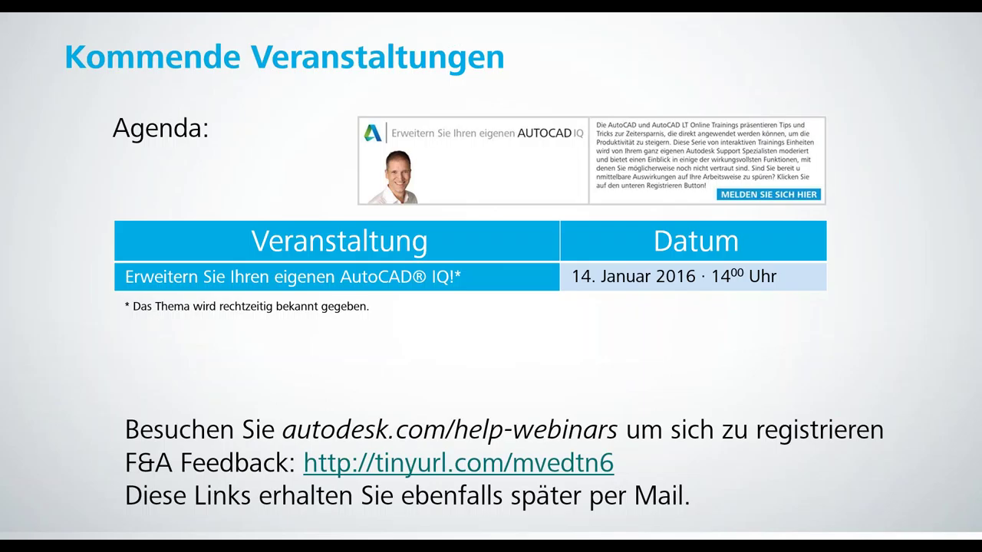
left_click(616, 327)
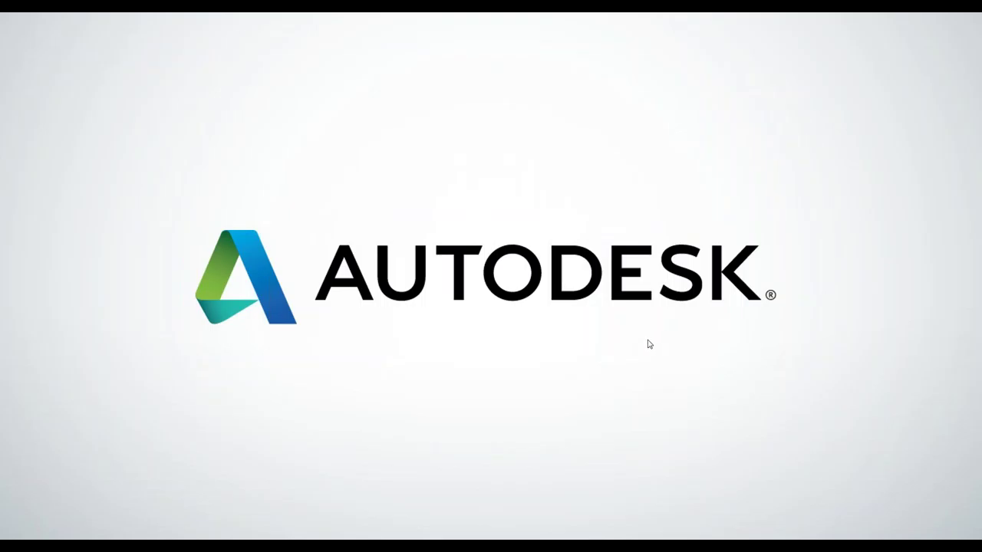
left_click(653, 347)
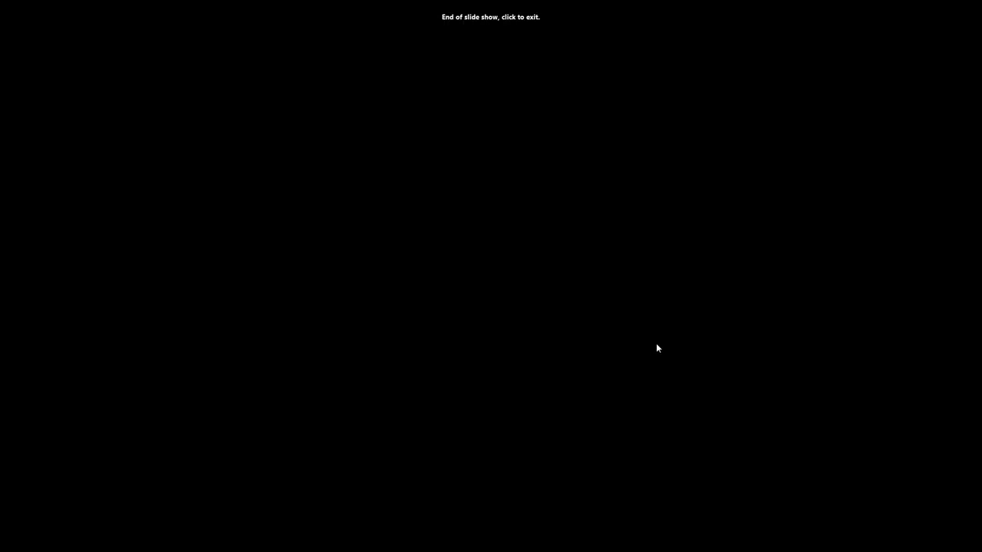
Hide the help browser, exit the slide show, and minimize PowerPoint and AutoCAD to reveal the '2015.09.10 - Beyond the Basics' folder
key("alt+Tab")
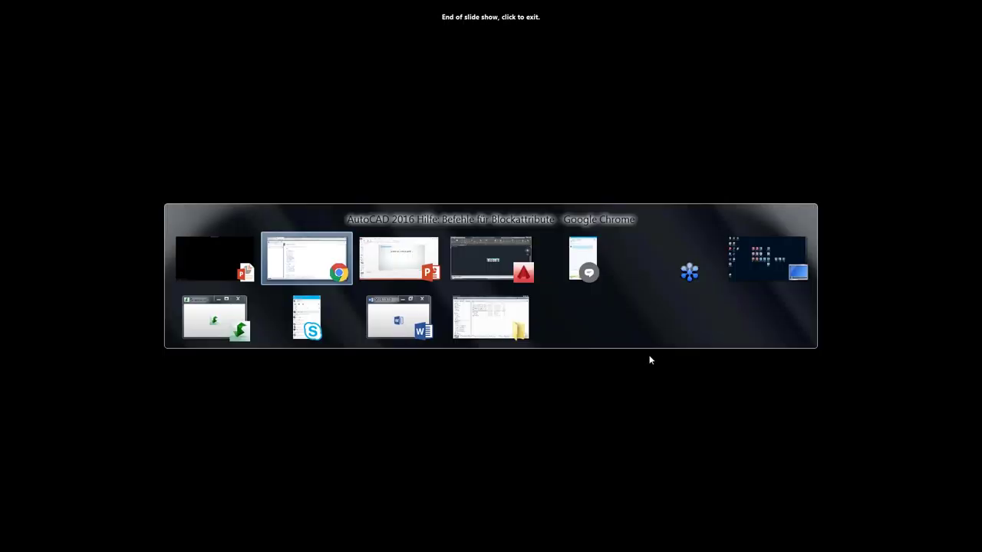
left_click(926, 20)
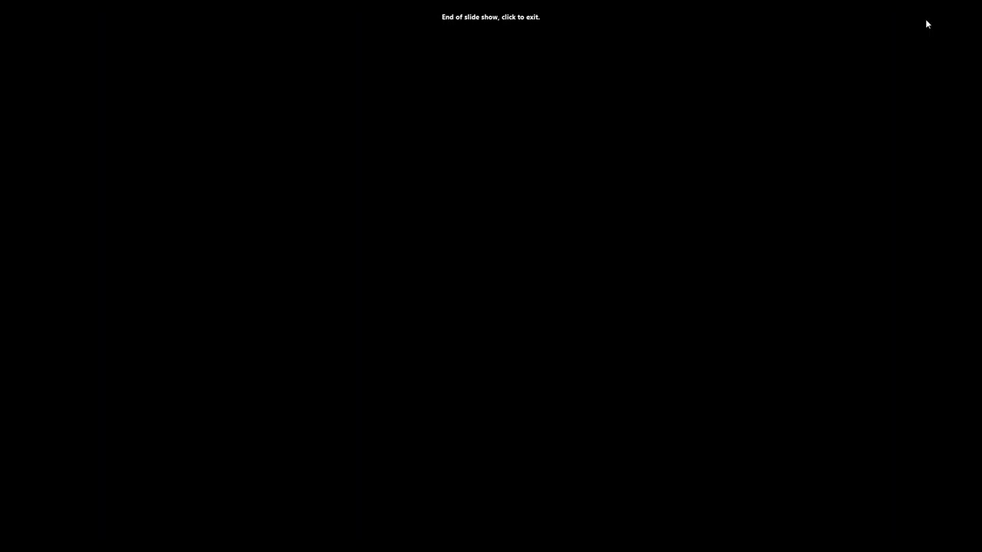
left_click(919, 22)
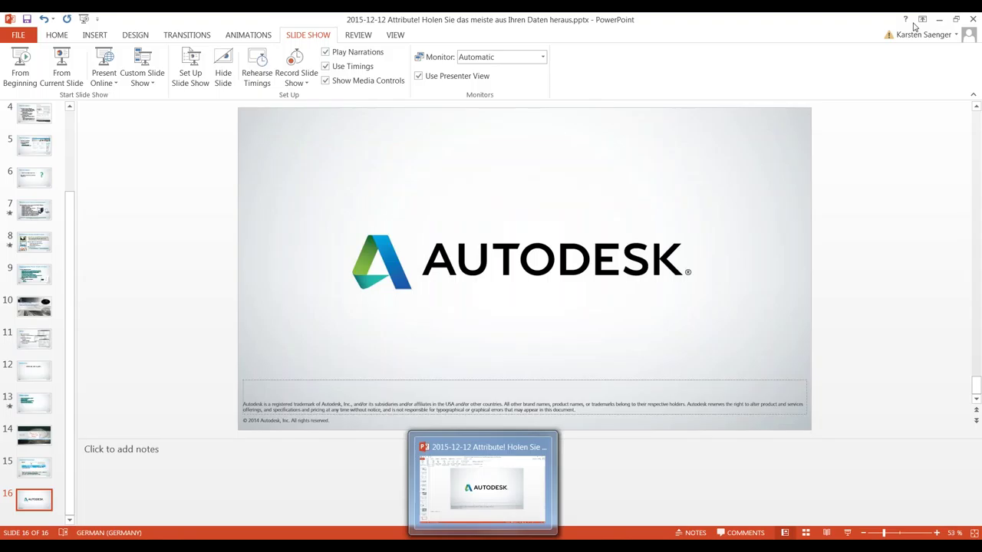
left_click(940, 19)
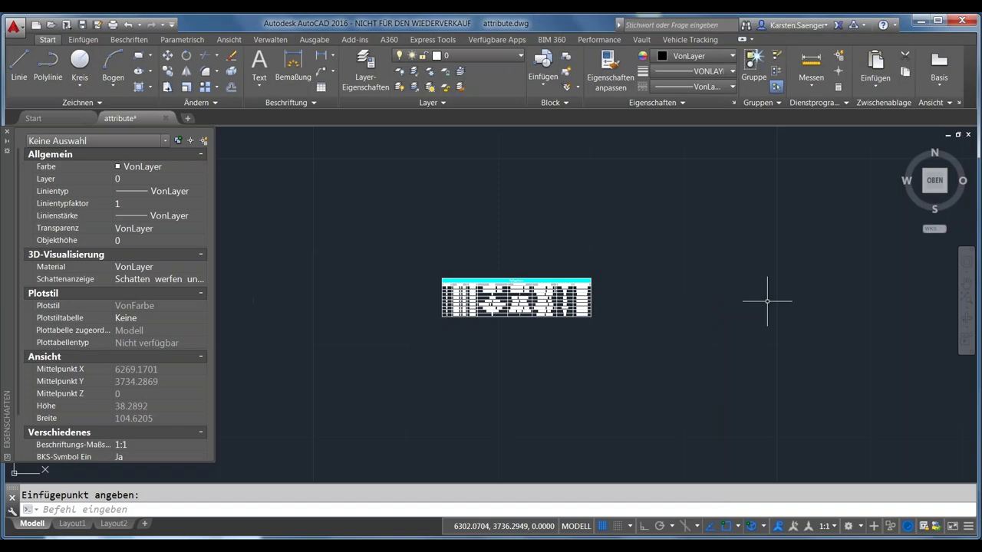
left_click(919, 20)
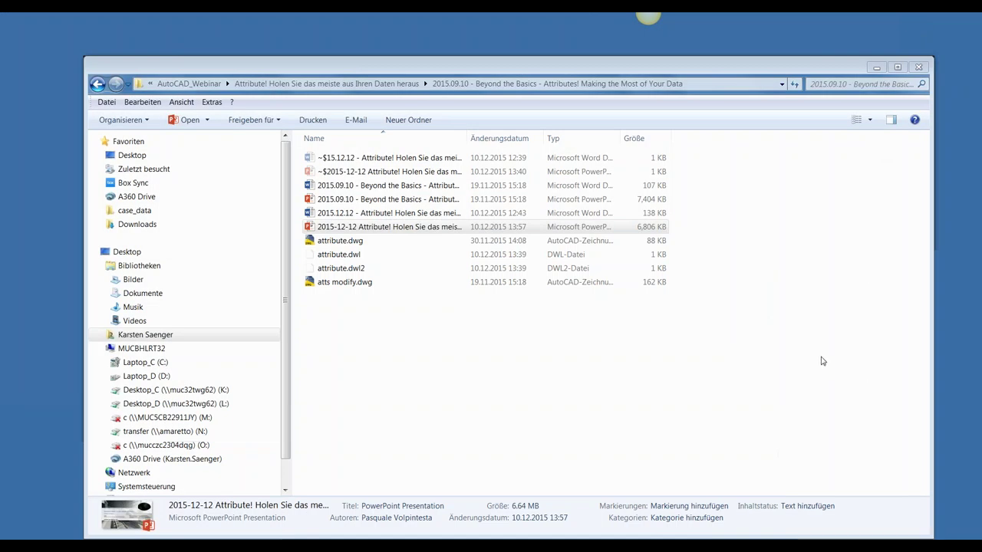